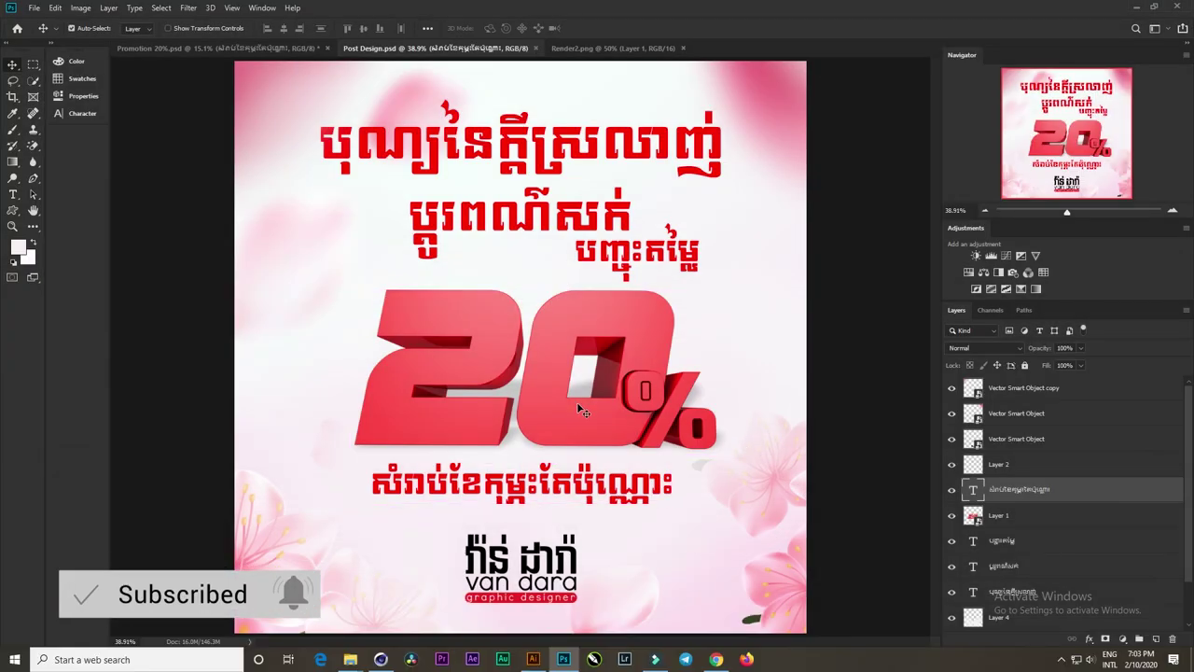
Step: Zoom out on the Post Design poster, then view the Render2.png red 3D 20% render
key(ctrl+minus)
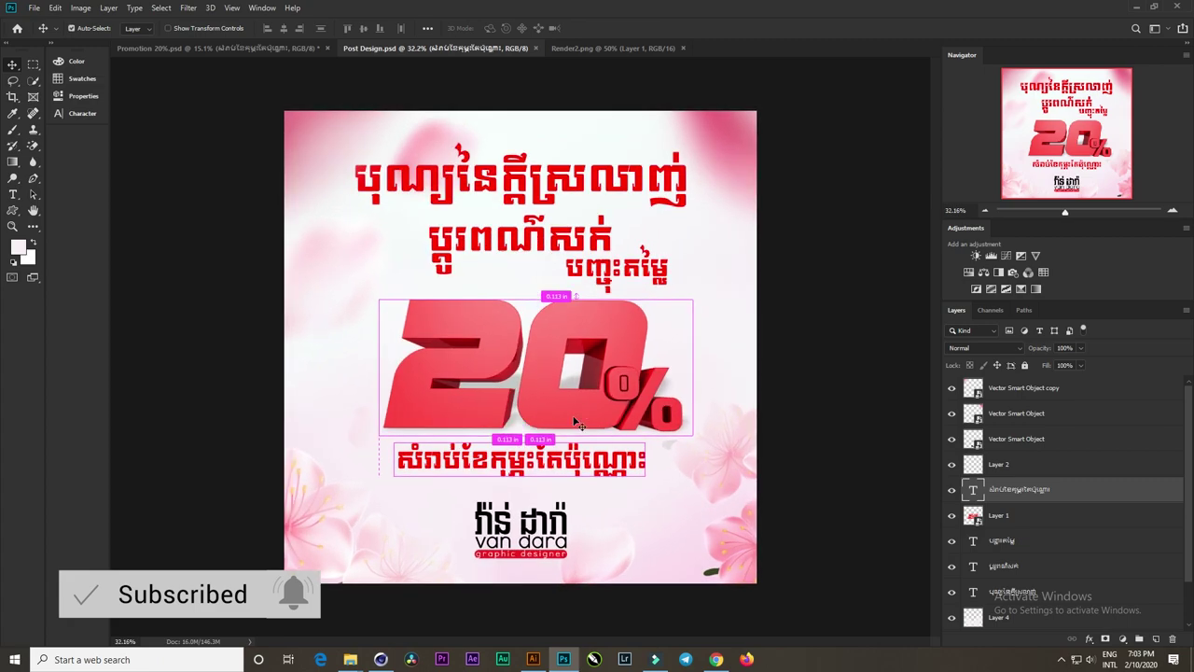
click(191, 109)
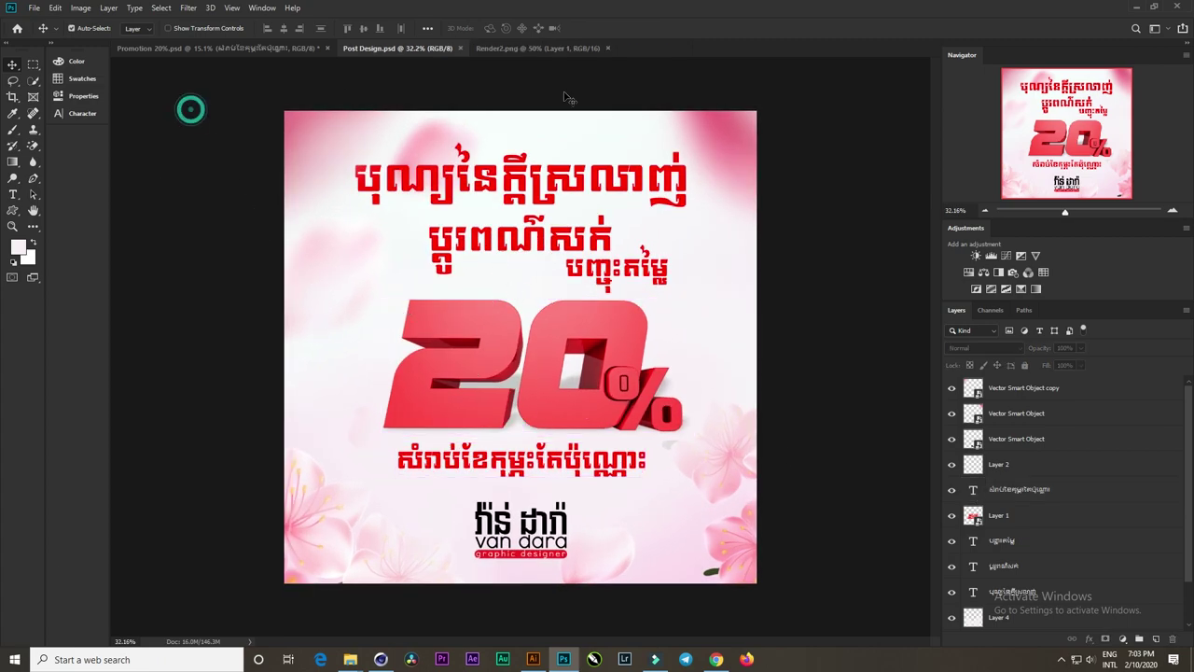
click(525, 49)
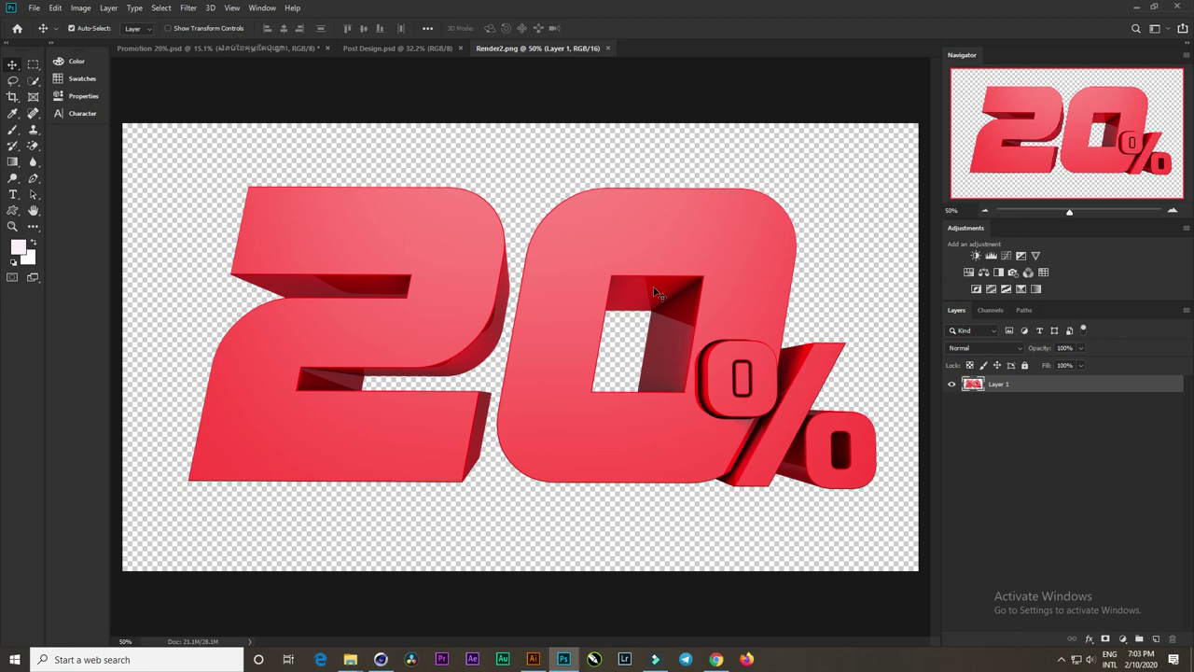
Step: Reload Render2.png from disk to pick up the updated render's restyled percent sign
key(alt+Tab)
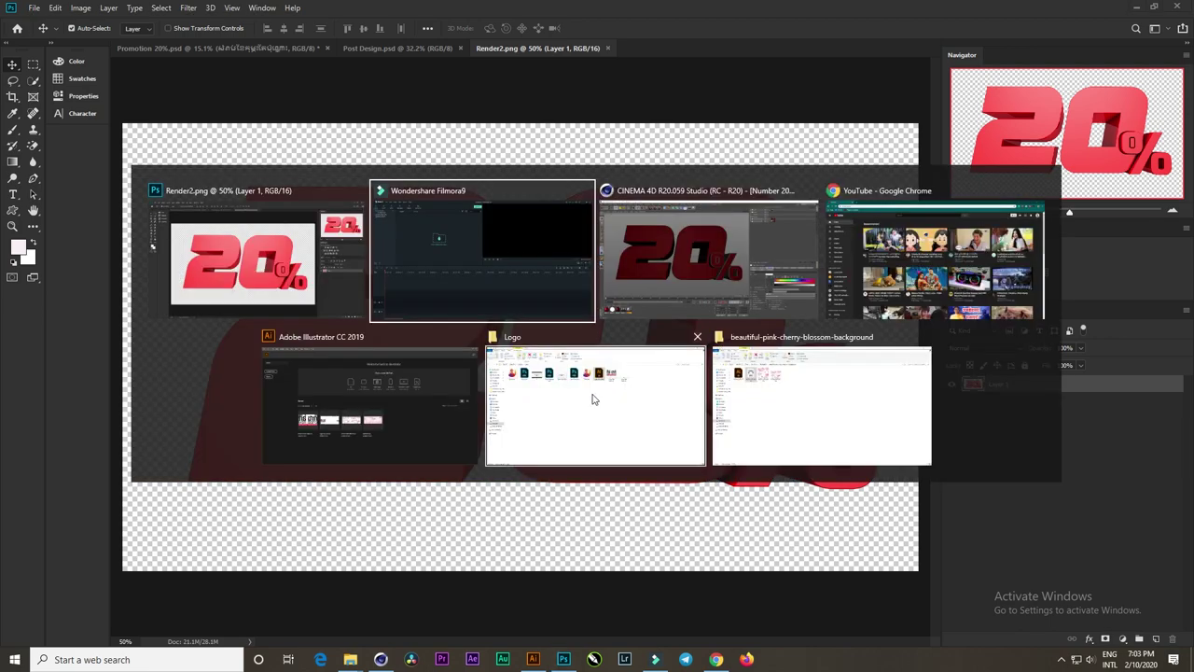
click(592, 392)
click(46, 419)
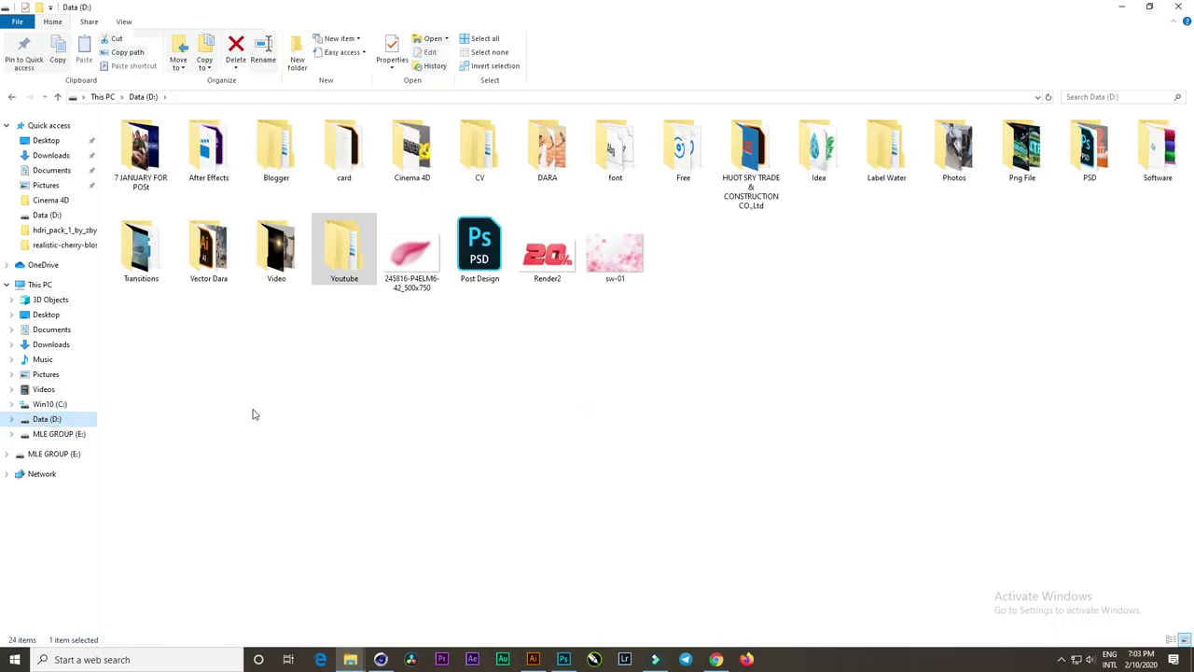
drag(548, 250, 539, 375)
key(alt+Tab)
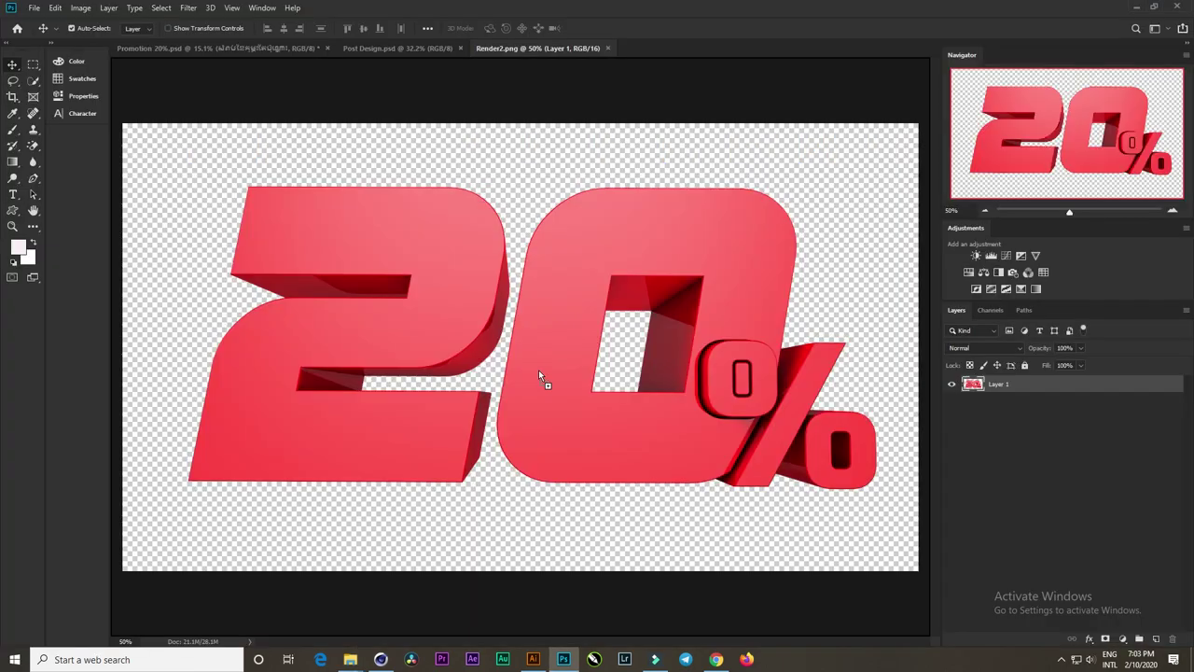
click(617, 254)
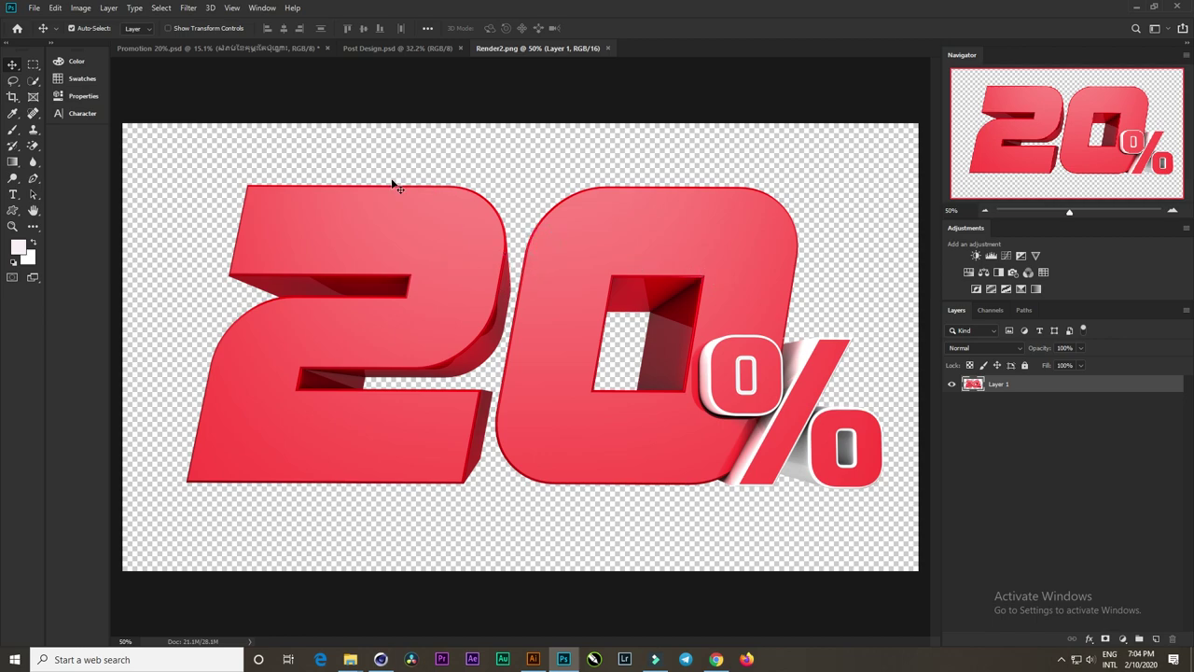
Step: Close the Promotion 20%.psd document without saving its changes
click(181, 50)
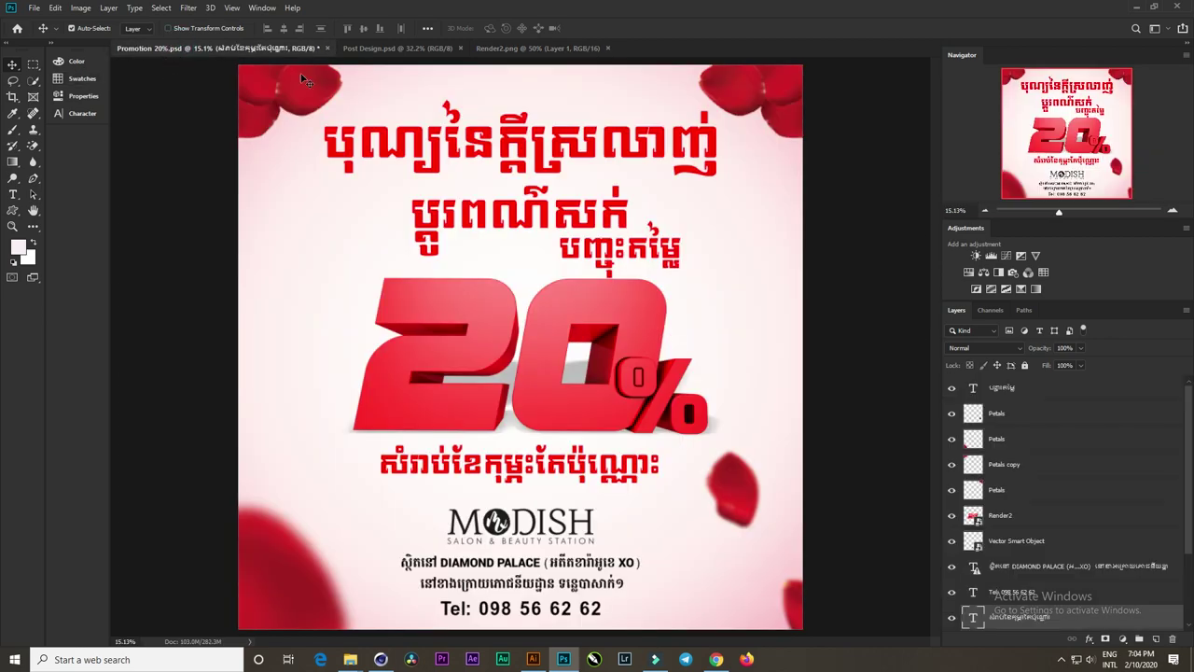
click(326, 47)
click(591, 254)
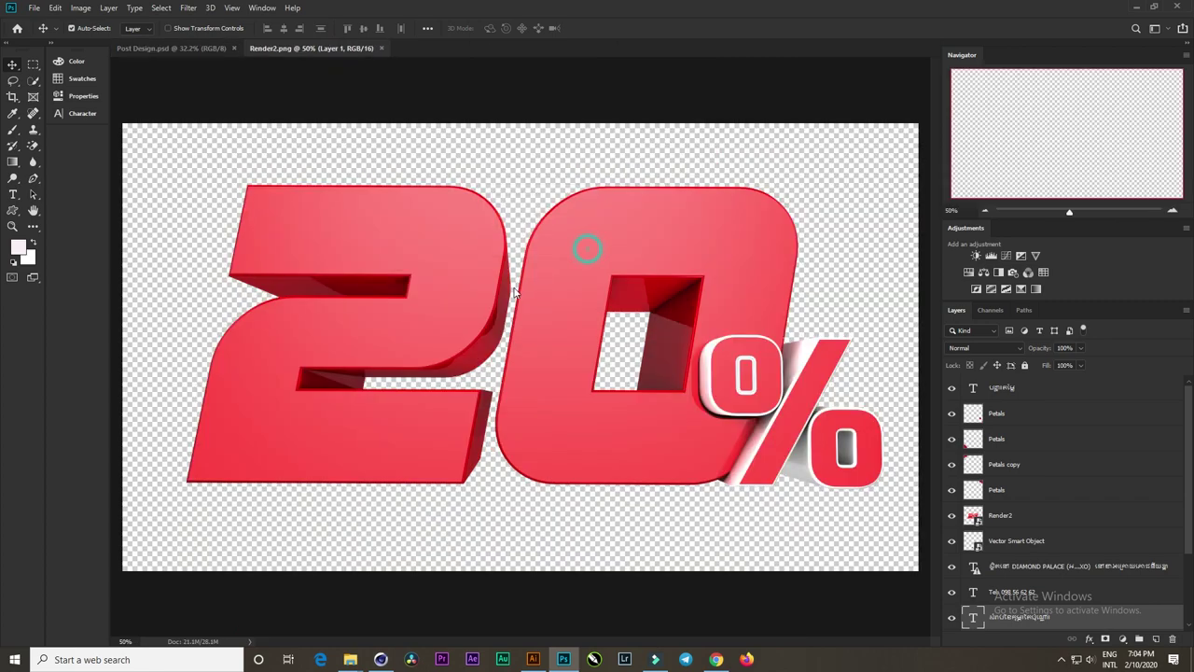
click(35, 11)
Step: Create a blank white 21 × 21 cm document at 300 ppi
click(56, 22)
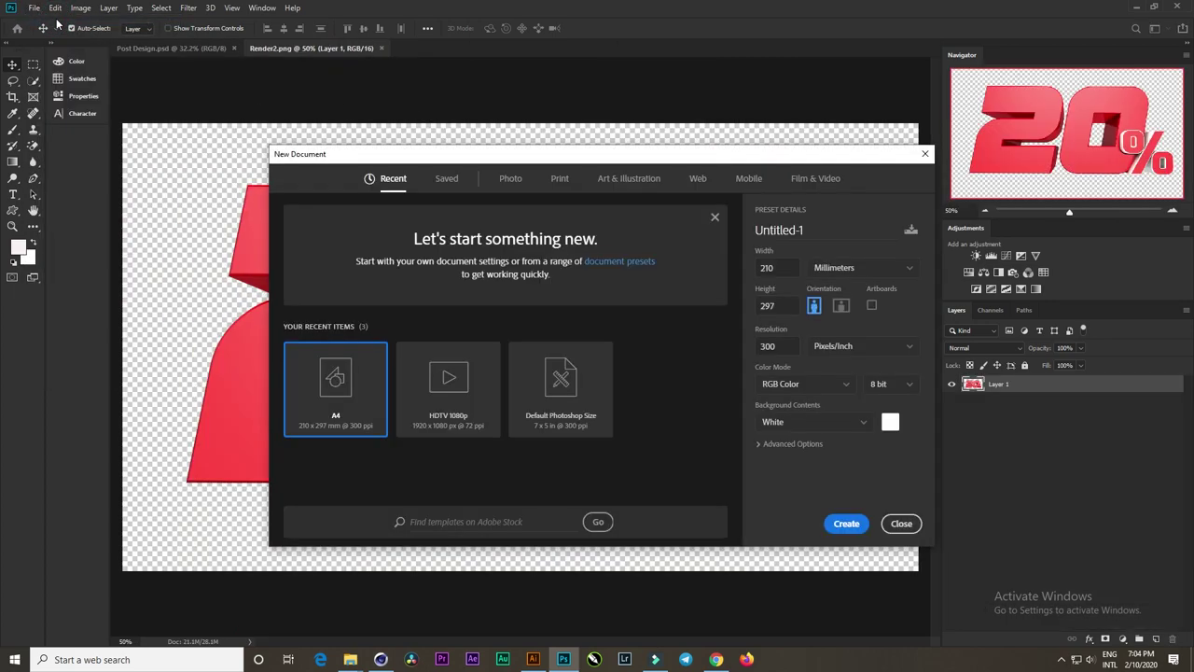
click(852, 271)
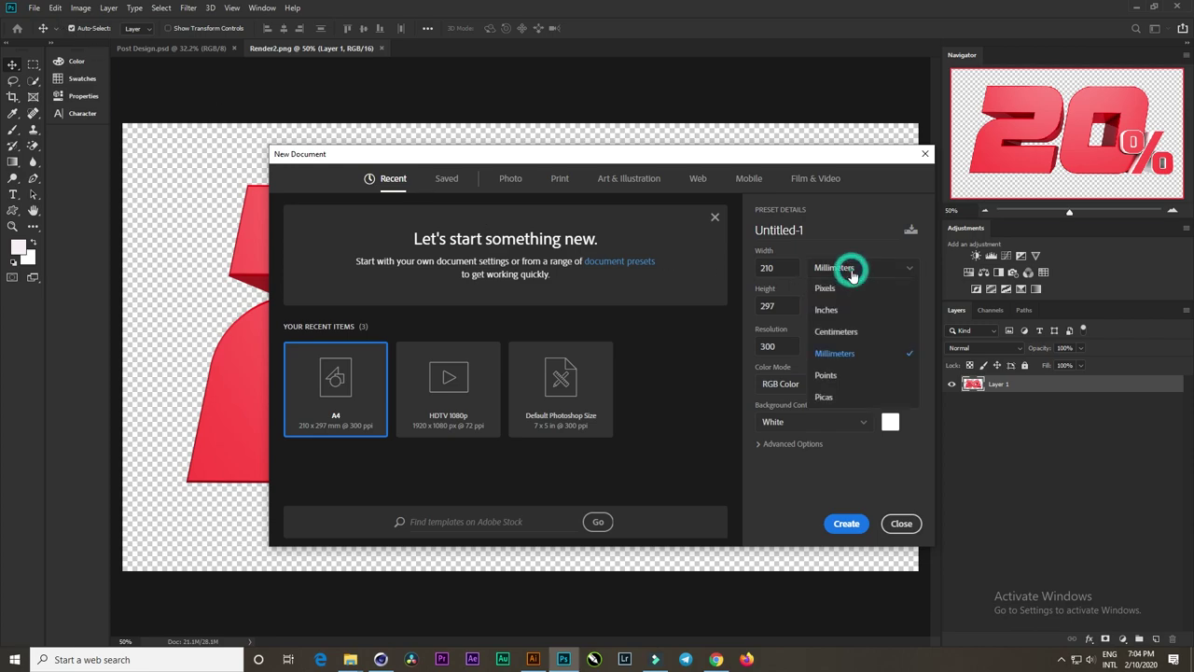
click(846, 333)
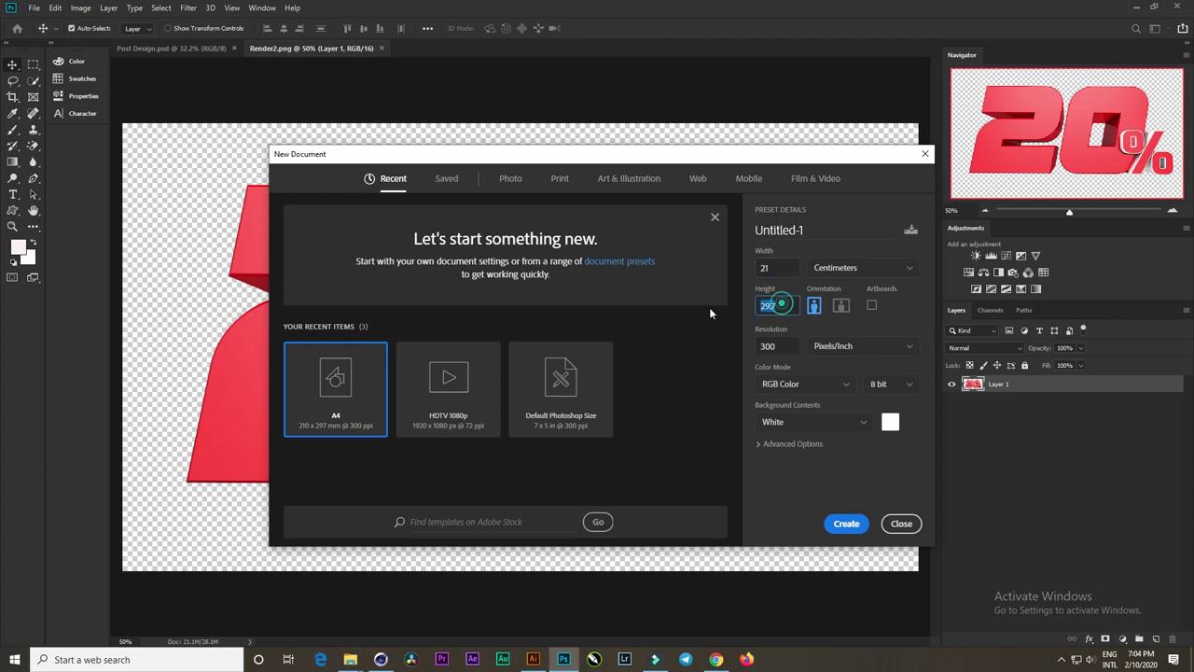
text(21)
click(845, 523)
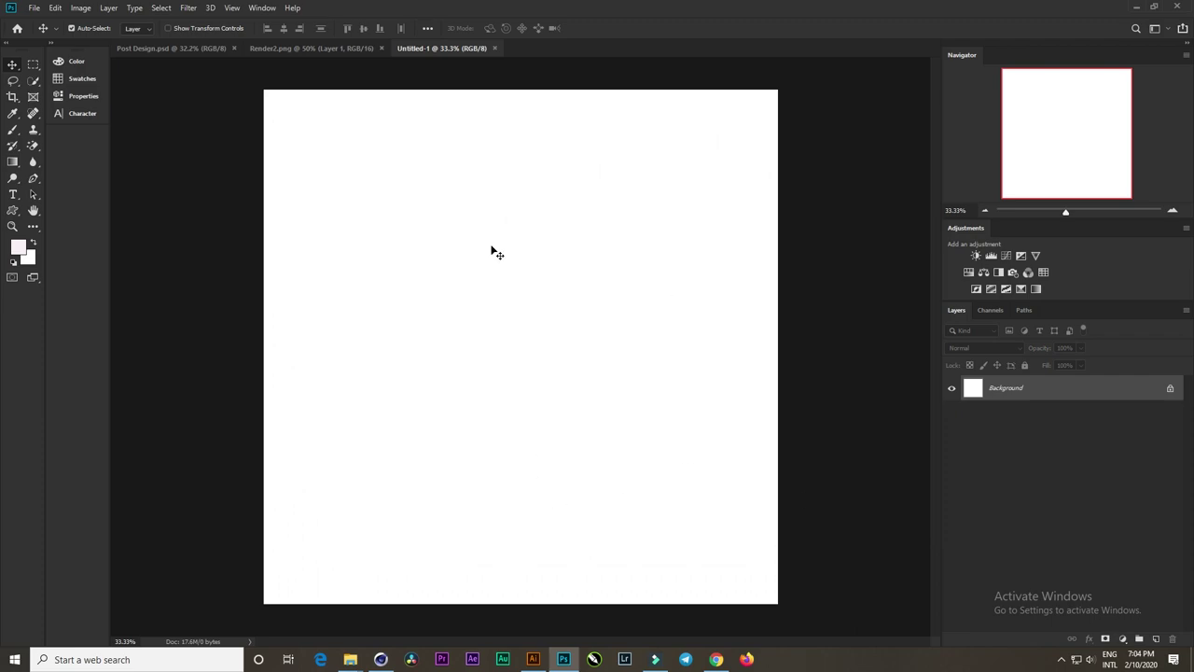
Step: Place sw-01 as a linked layer, scaled and shifted to cover the whole square canvas
click(39, 12)
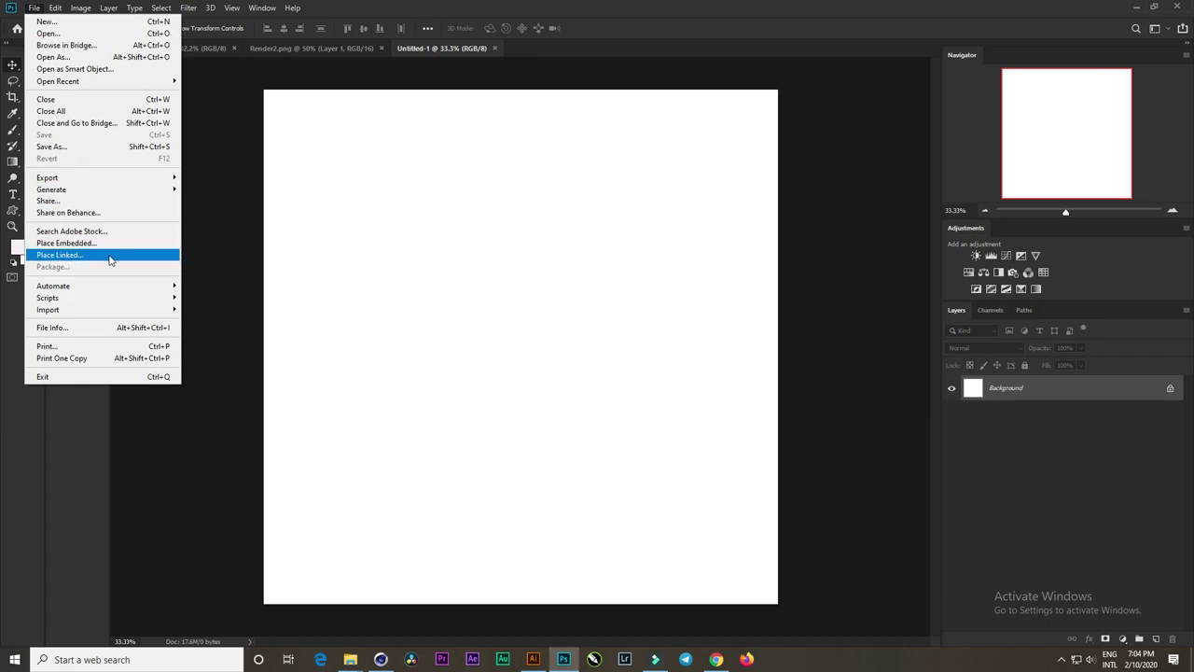
click(78, 255)
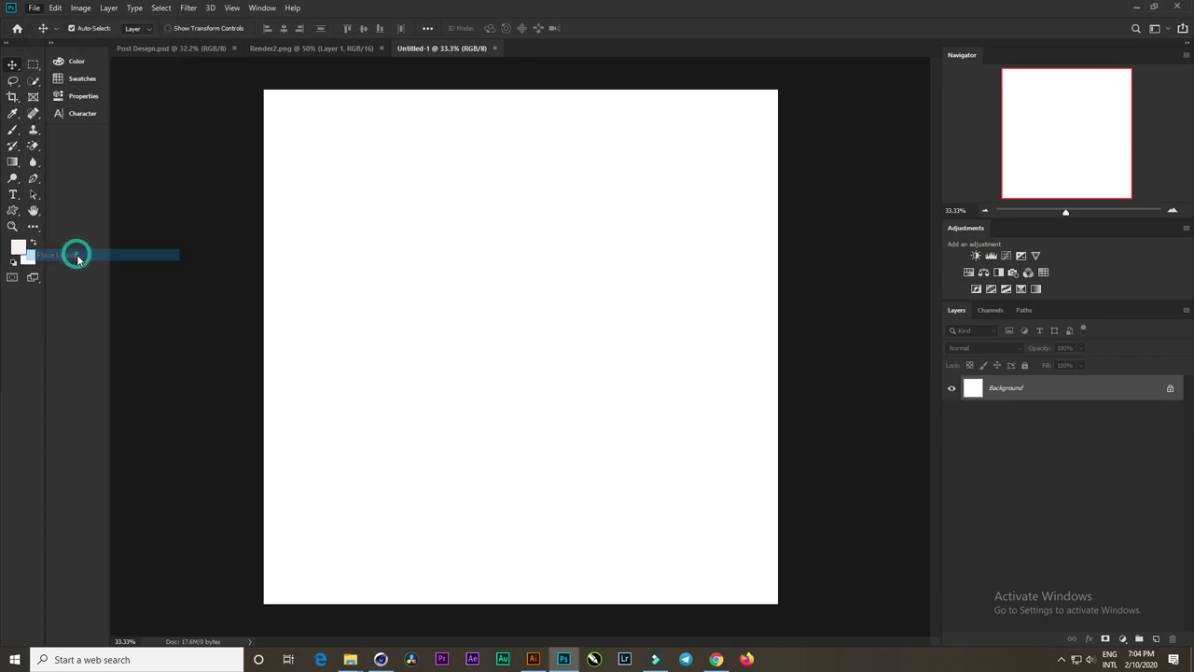
double_click(400, 18)
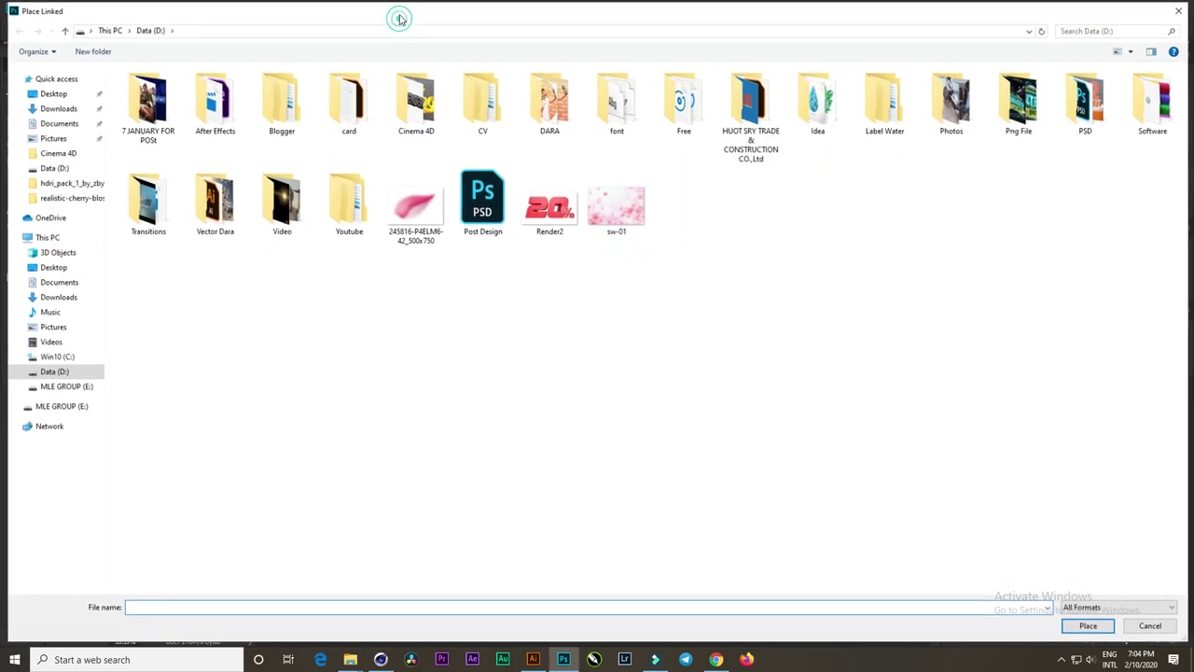
double_click(625, 204)
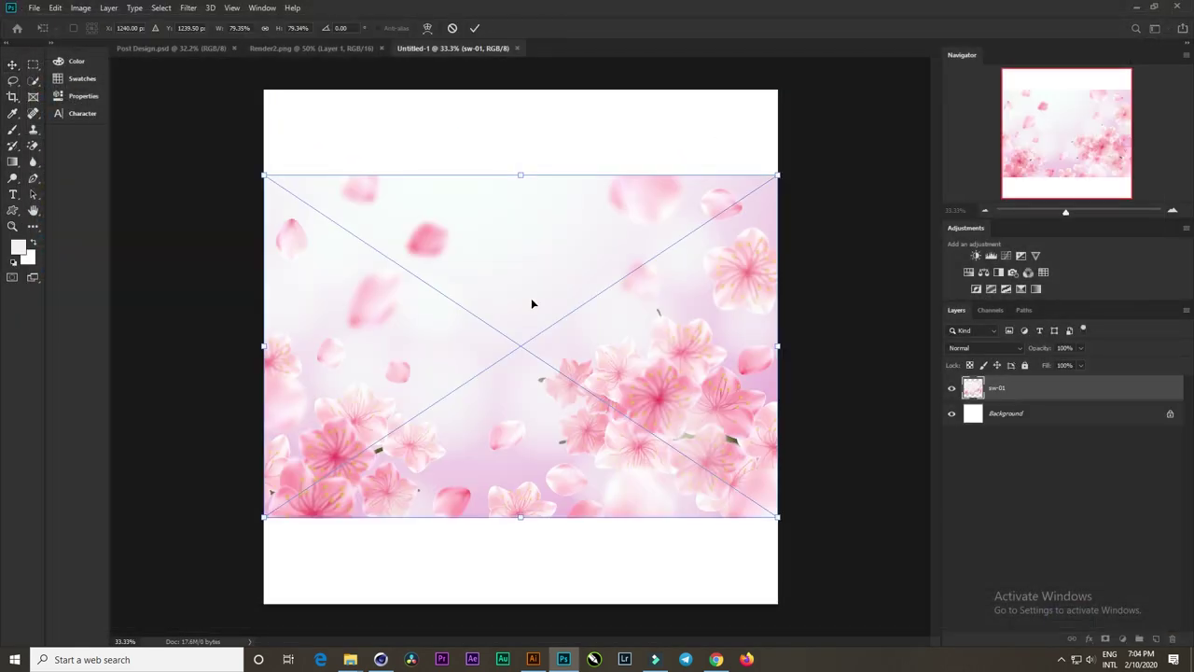
scroll(543, 308, down, 3)
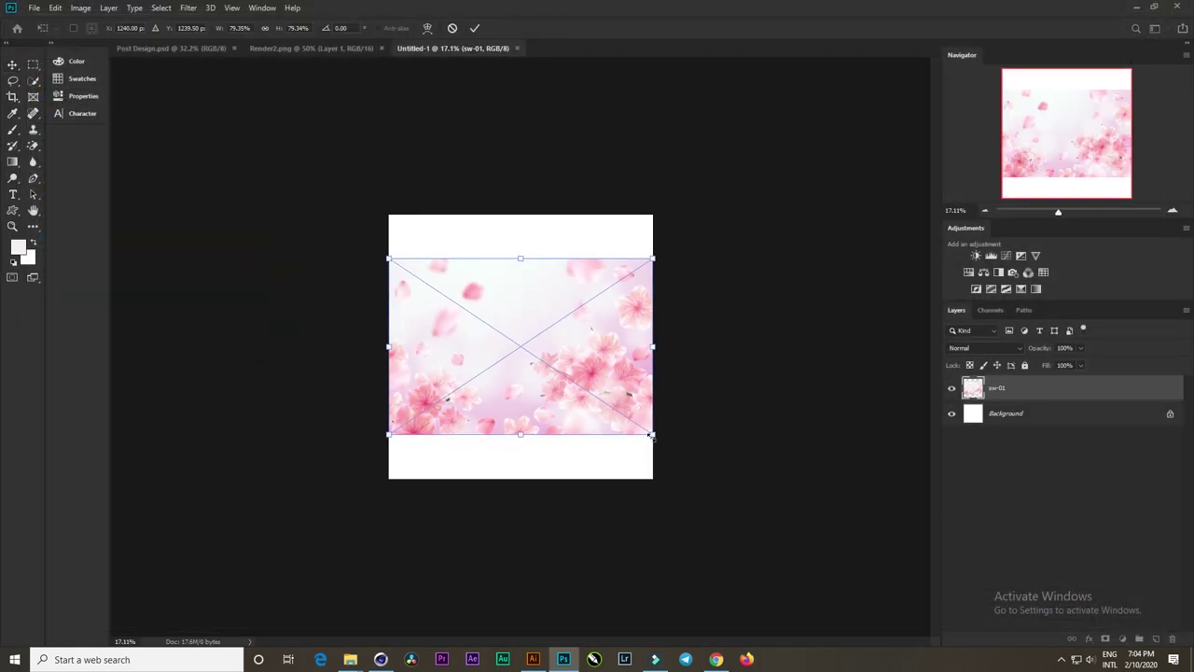
drag(655, 437, 739, 491)
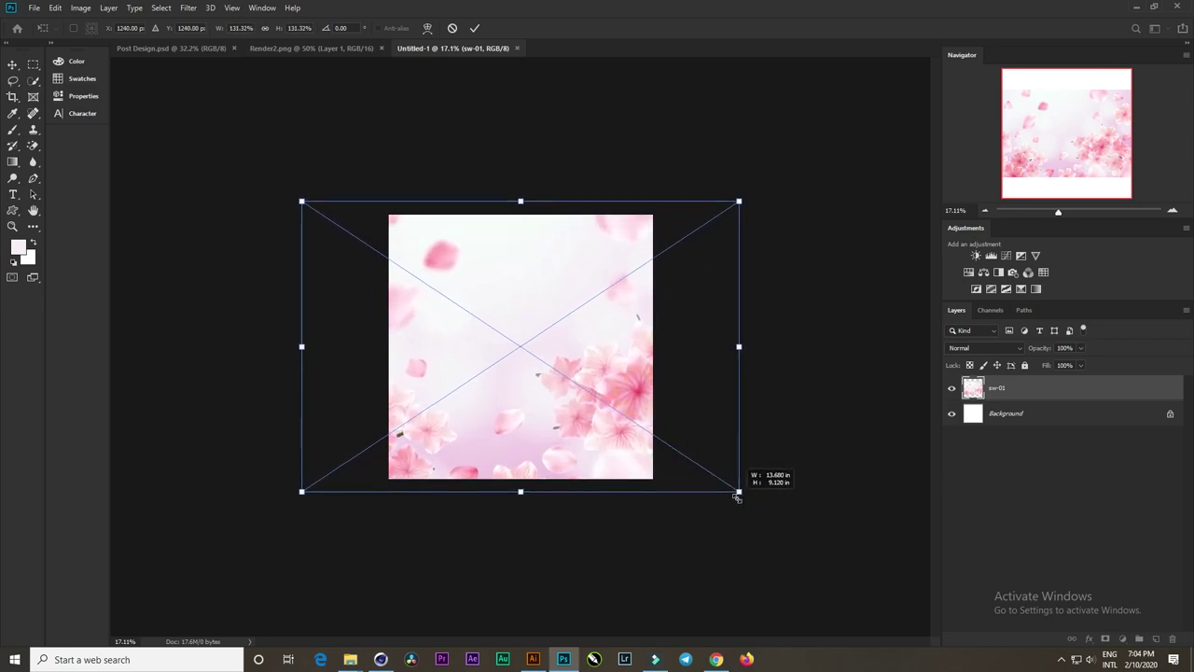
drag(567, 451, 589, 452)
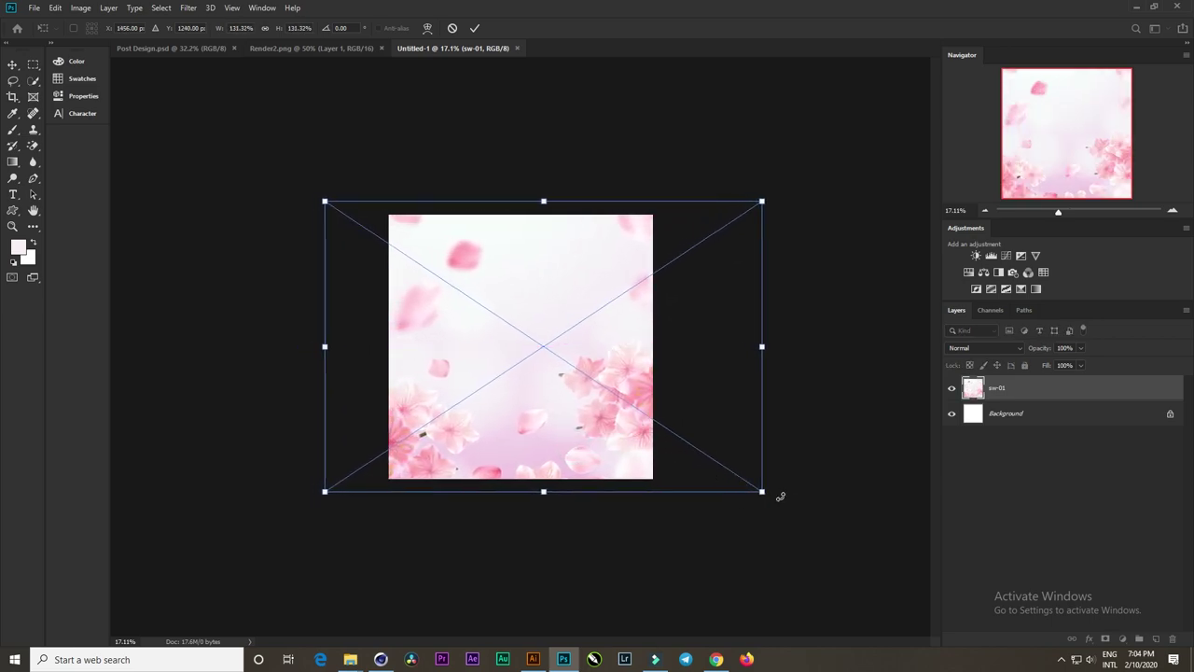
drag(762, 492, 779, 504)
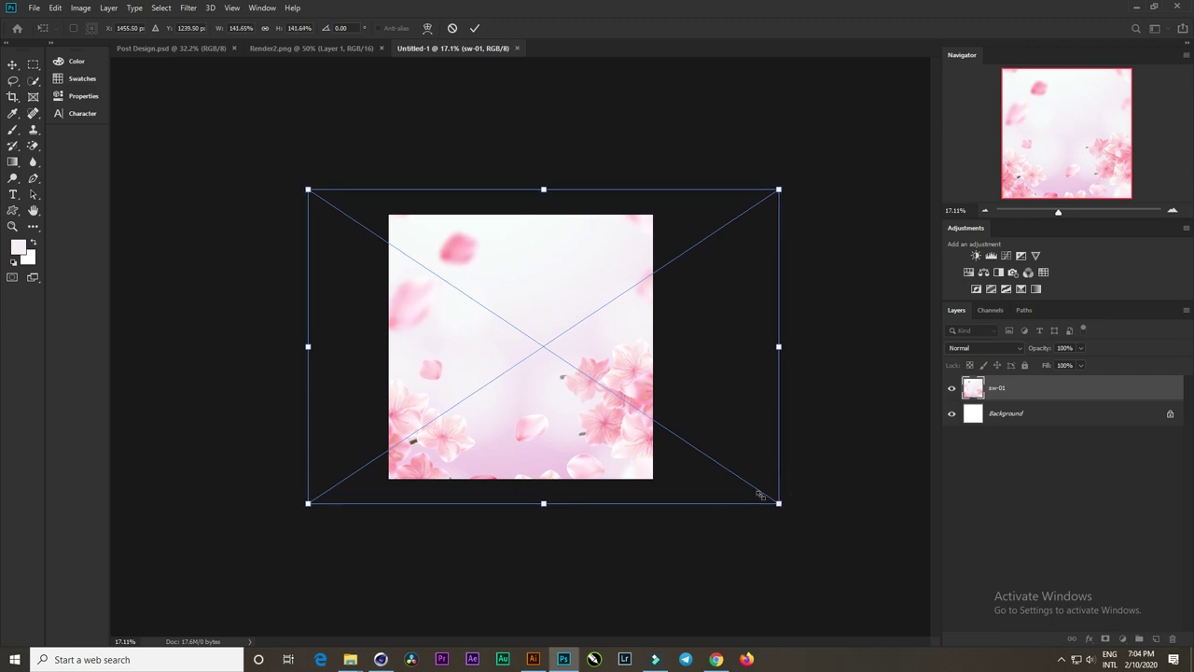
drag(578, 462, 587, 462)
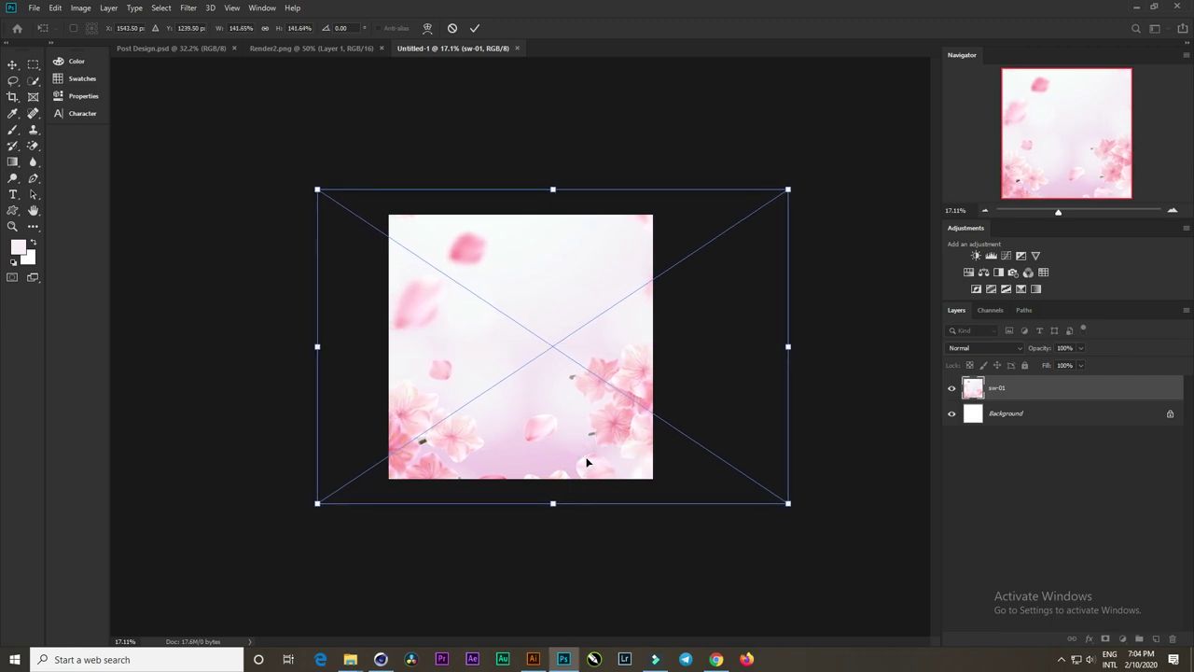
click(476, 29)
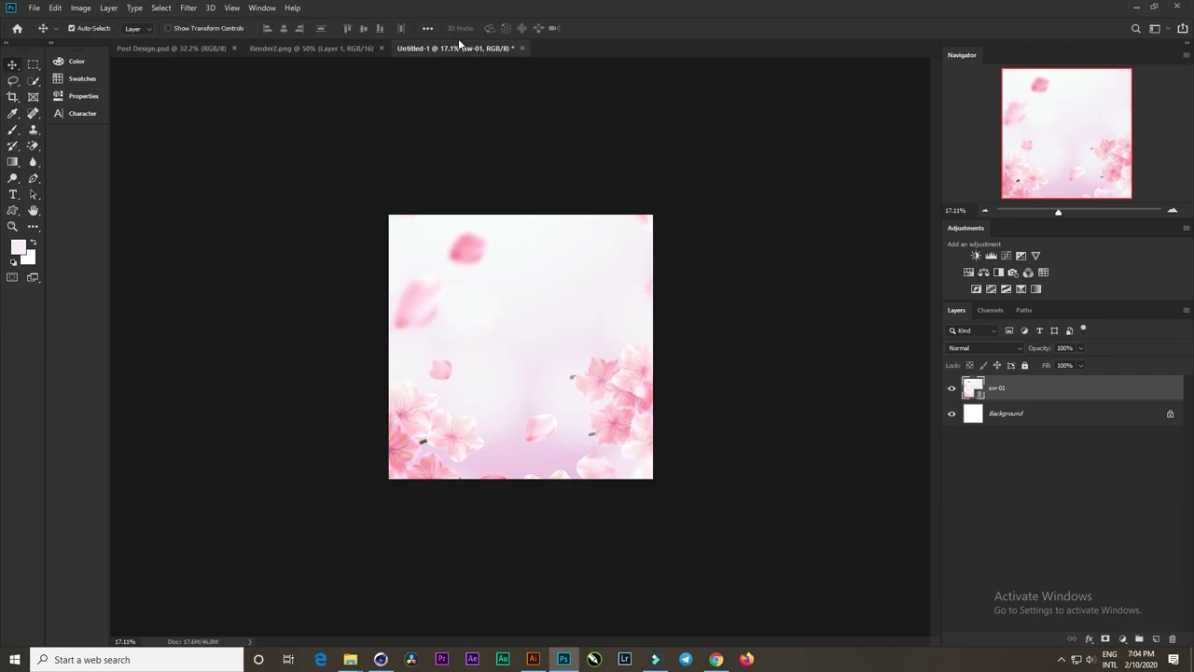
Step: Place the 245816-P4ELM6-42_500x750 petal, scaled and rotated about -118° into the top-right corner
drag(590, 406, 589, 397)
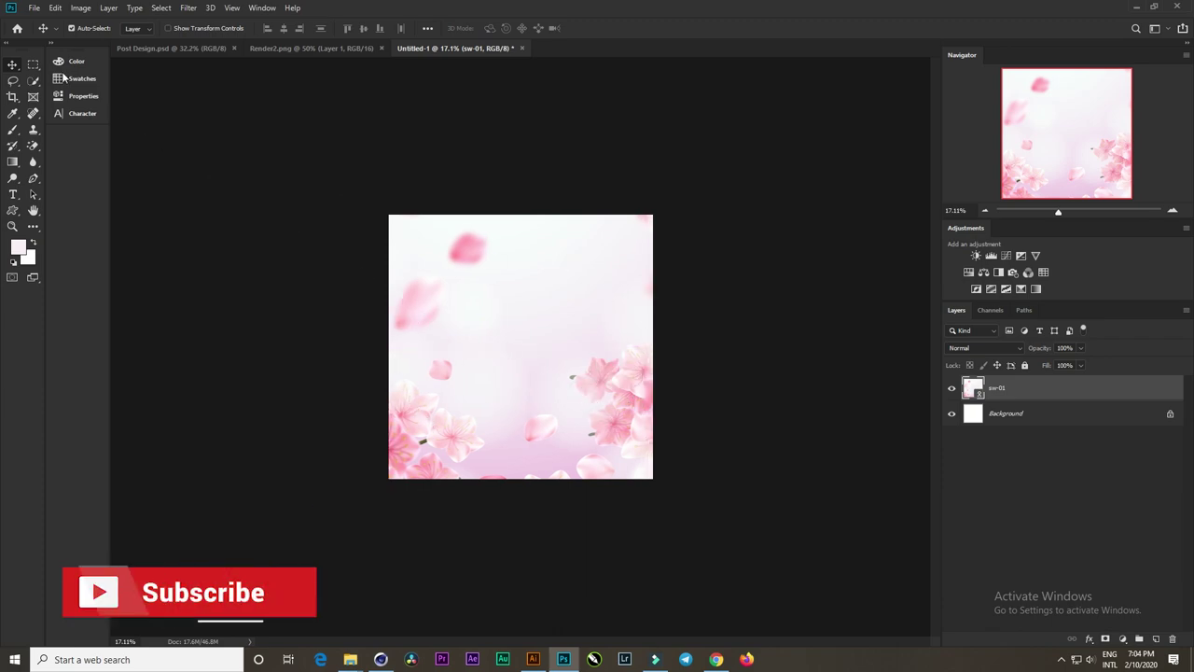
click(32, 11)
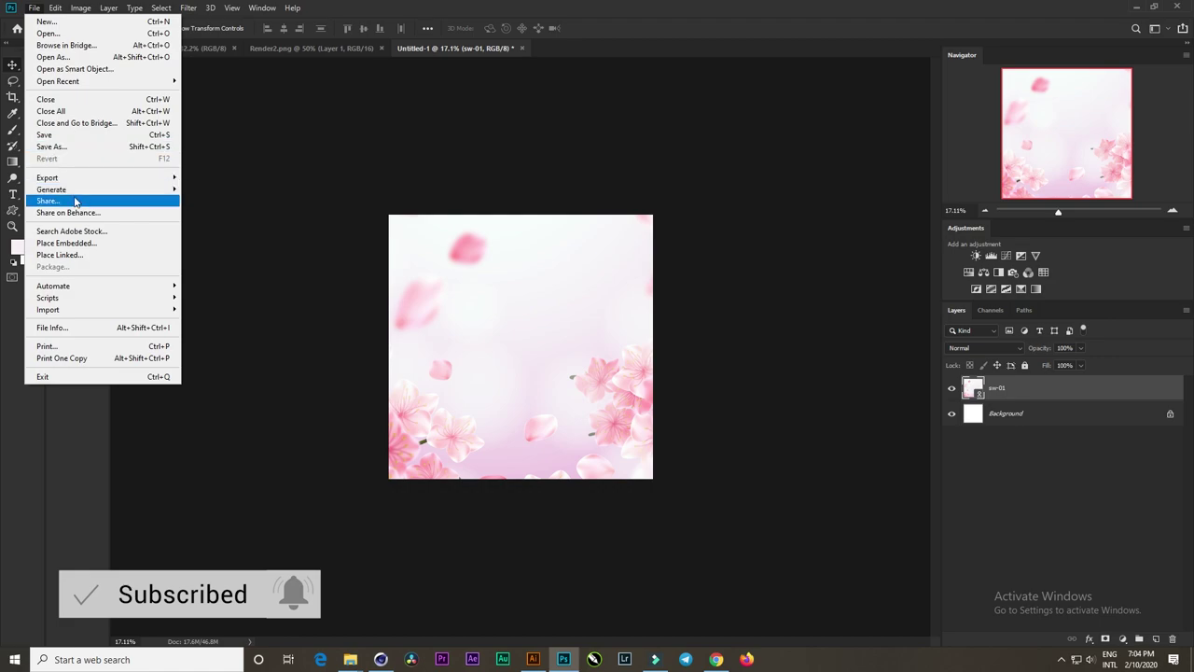
click(81, 255)
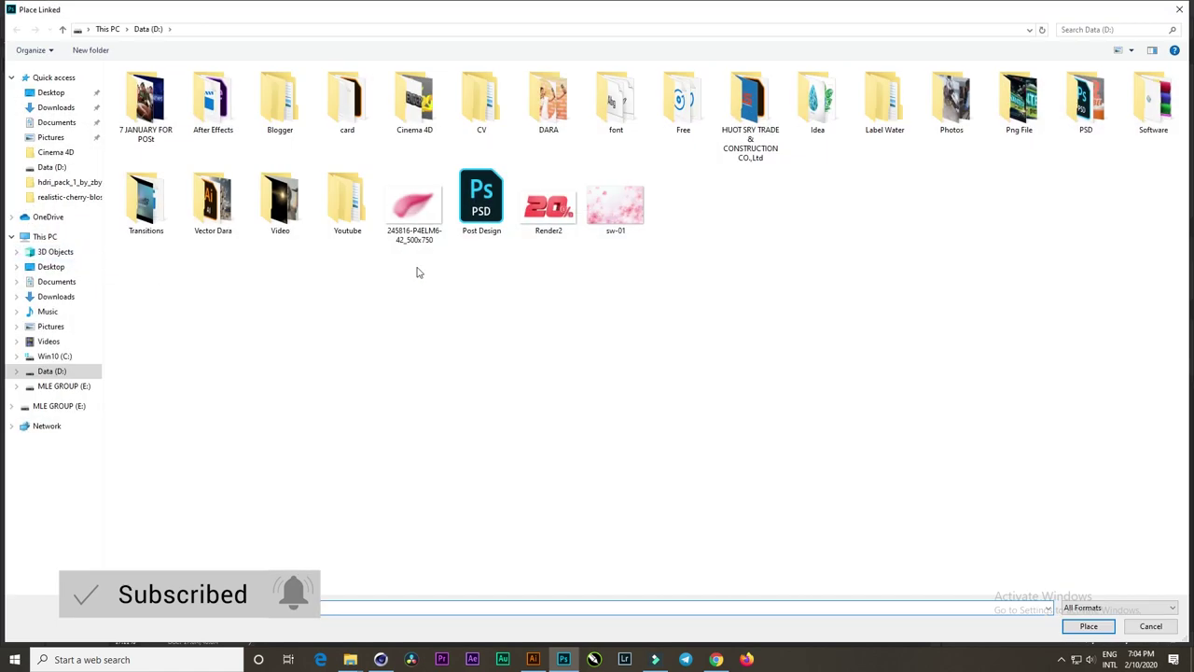
double_click(418, 215)
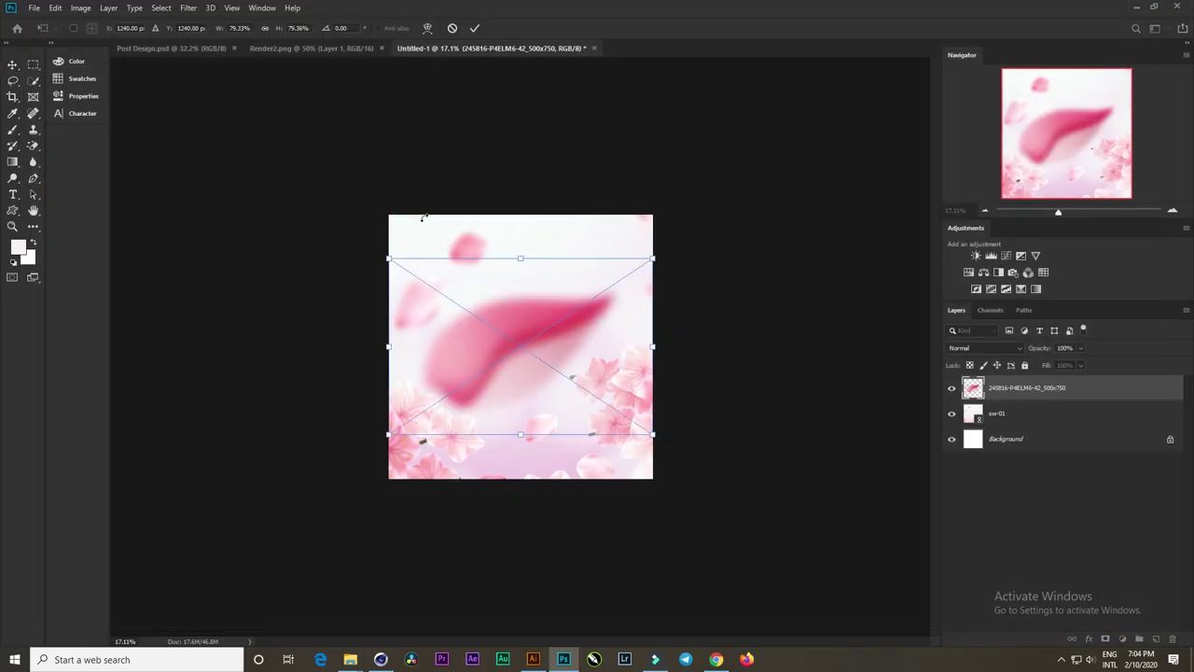
scroll(567, 277, up, 2)
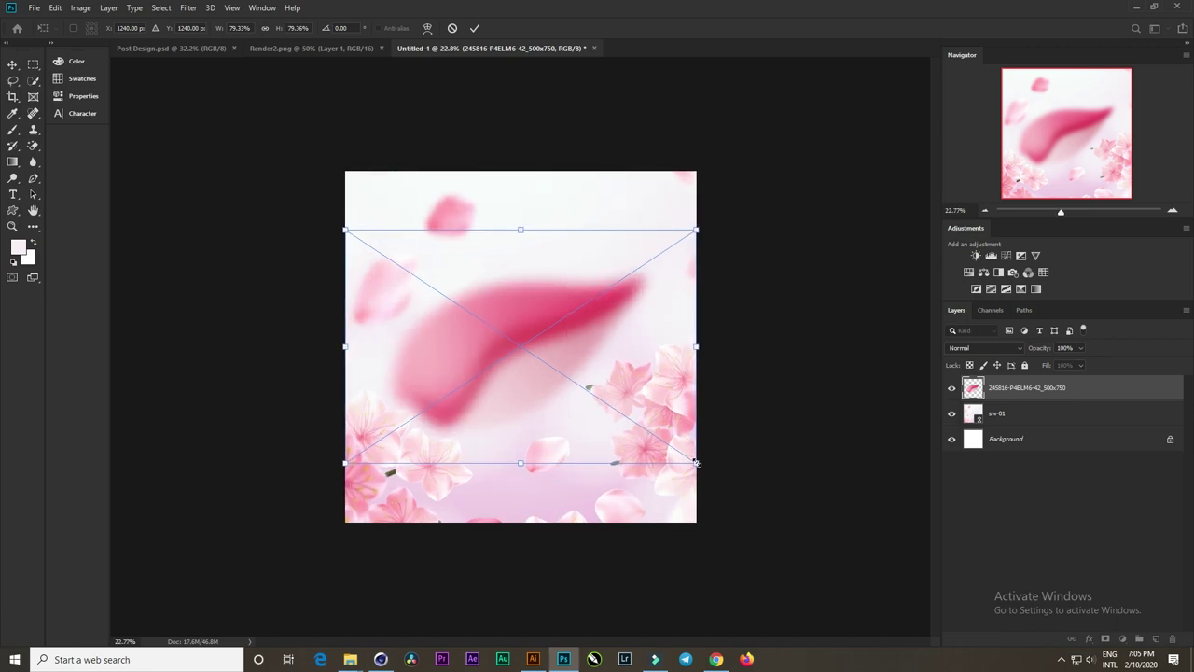
mouse_move(696, 463)
mouse_down()
mouse_move(560, 368)
mouse_move(692, 295)
mouse_move(778, 224)
mouse_move(638, 104)
mouse_up()
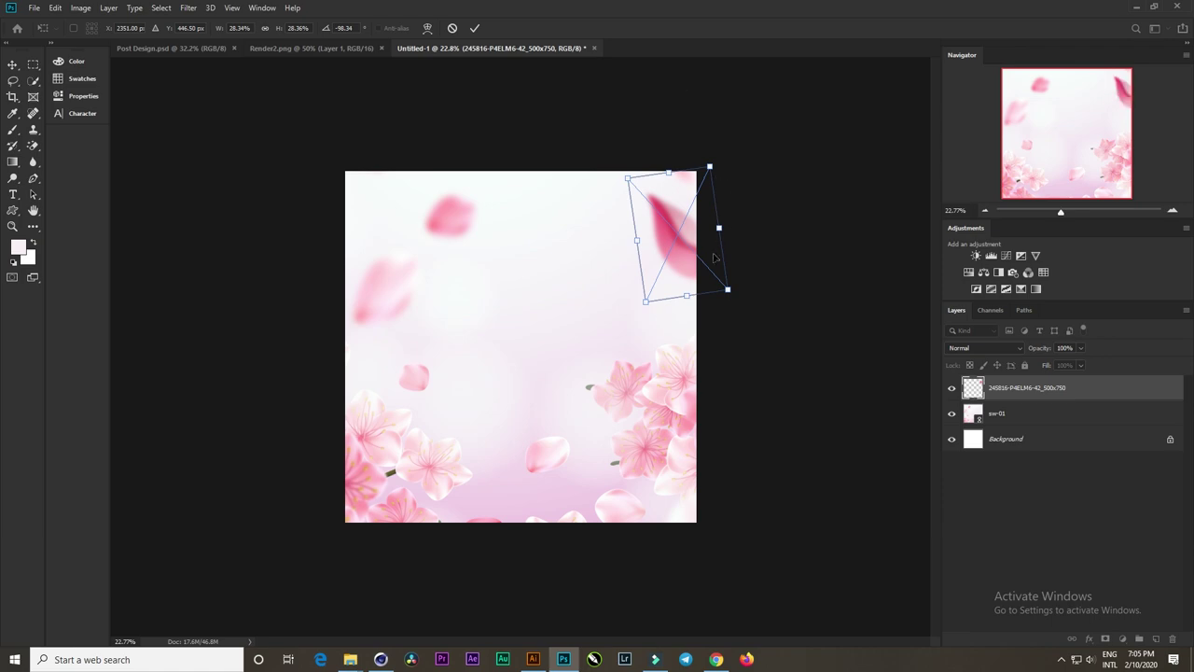
drag(714, 258, 726, 194)
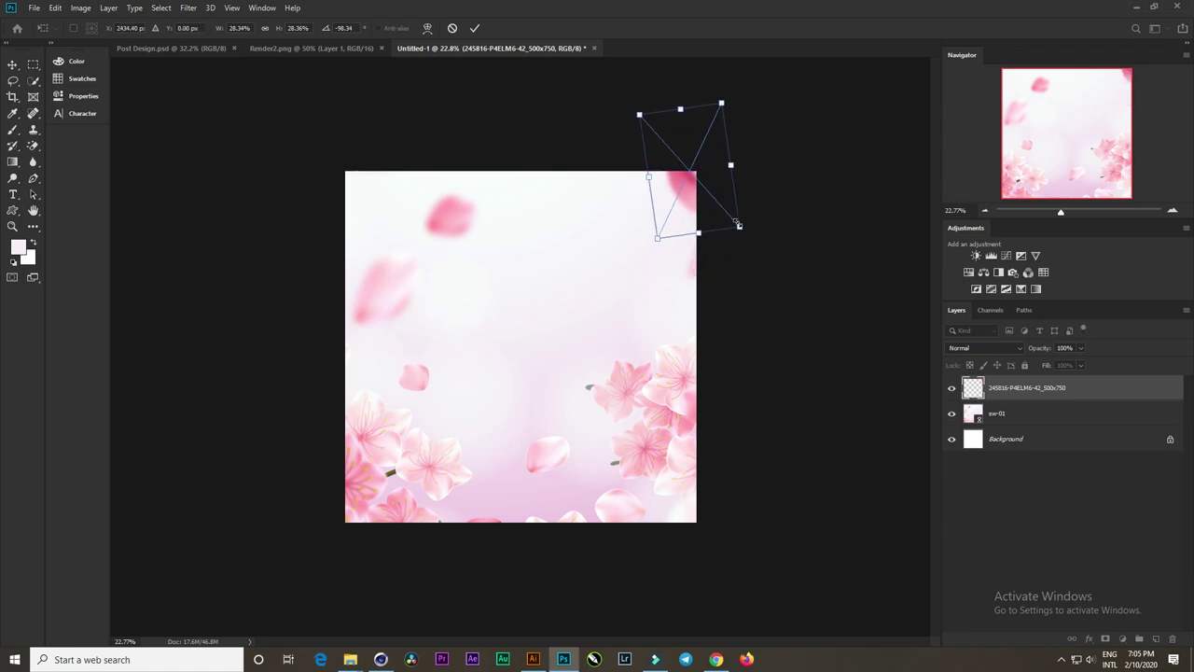
mouse_move(739, 227)
mouse_down()
mouse_move(794, 267)
mouse_move(762, 223)
mouse_move(747, 240)
mouse_move(824, 260)
mouse_up()
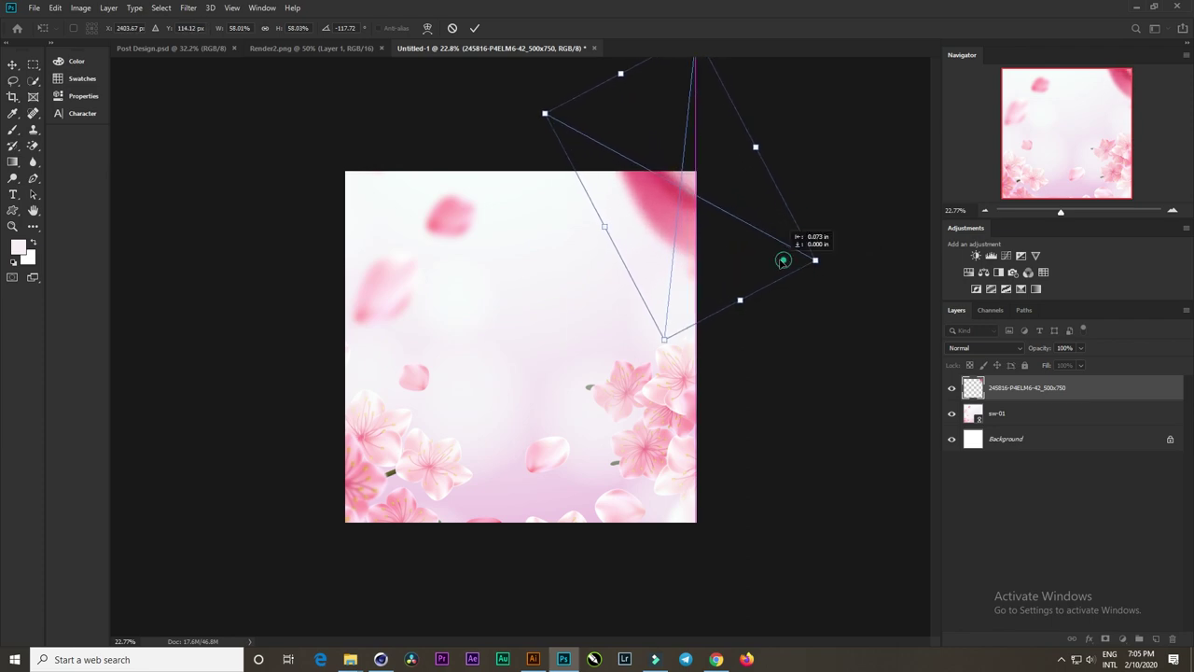
click(474, 31)
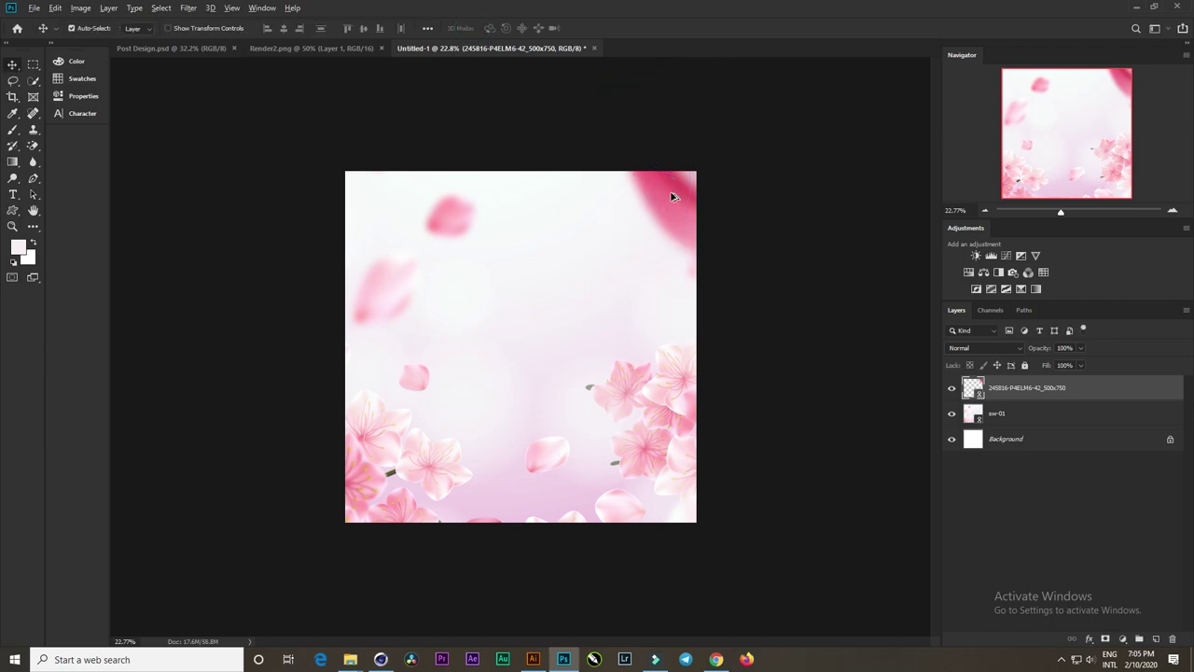
Step: Duplicate the petal, rotate it about -169°, scale to 67%, and tuck it into the top-left corner
drag(672, 196, 416, 227)
key(ctrl+t)
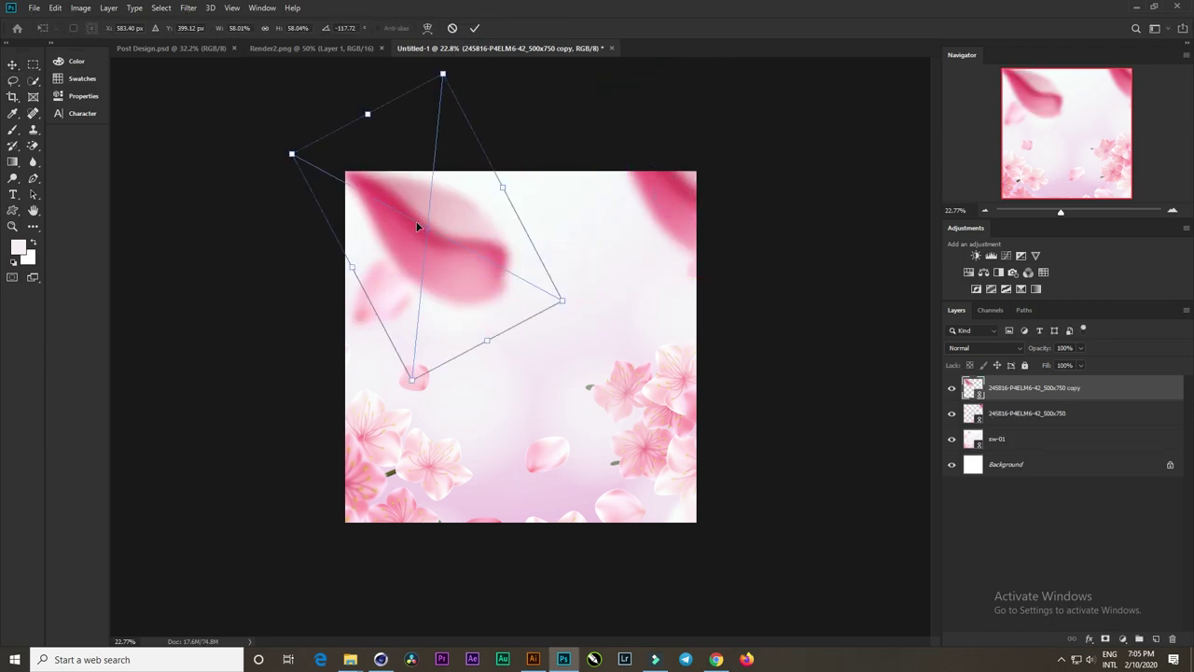
mouse_move(534, 220)
mouse_down()
mouse_move(375, 198)
mouse_move(437, 163)
mouse_up()
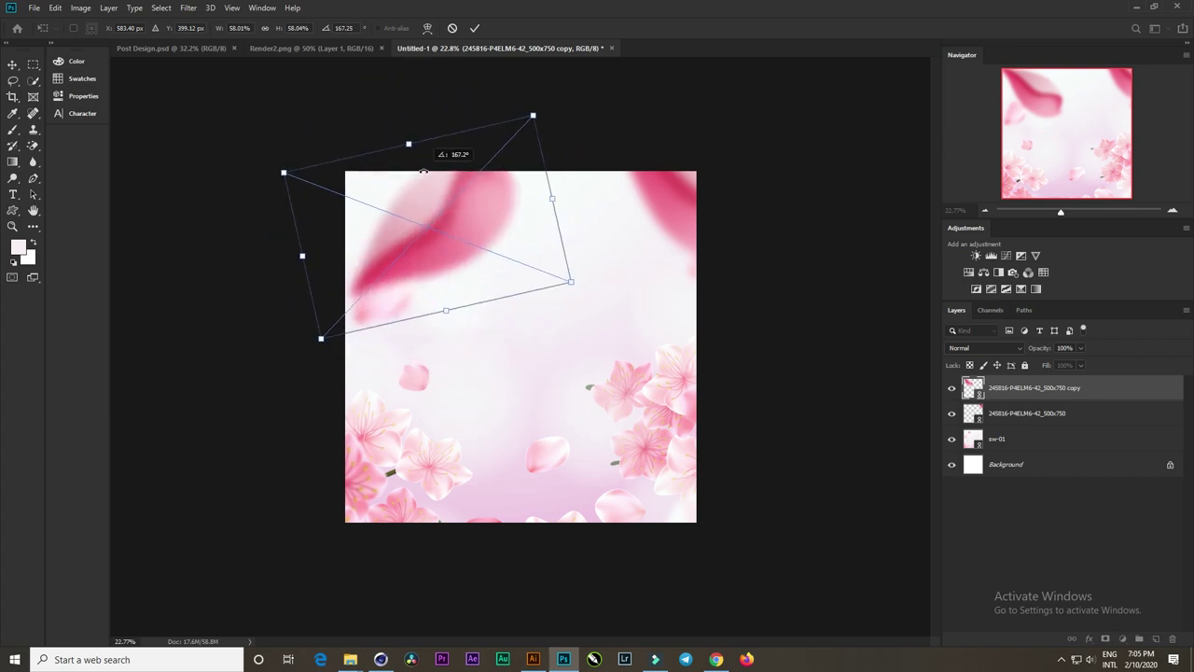
drag(587, 210, 648, 246)
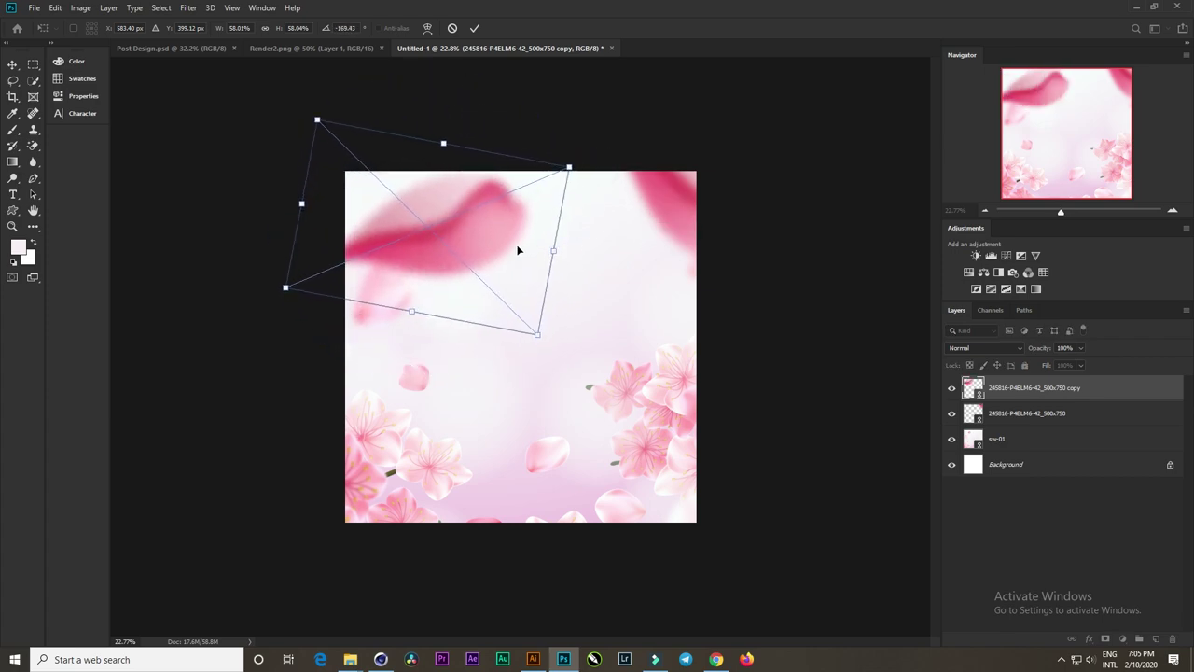
drag(511, 245, 383, 200)
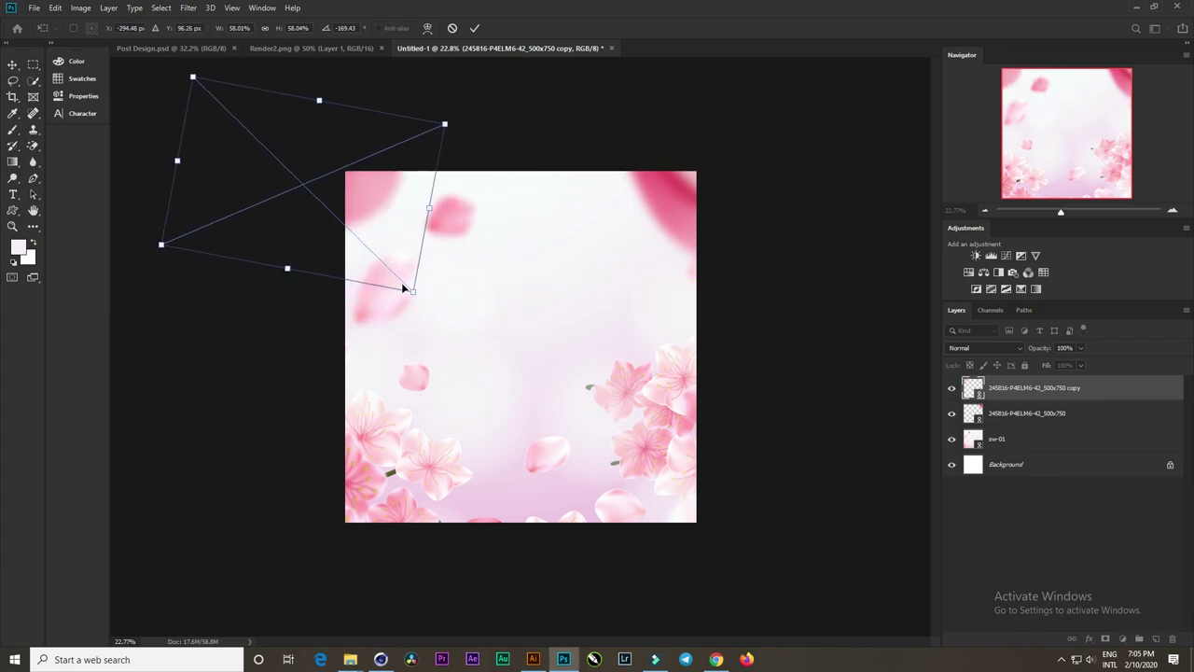
drag(415, 292, 430, 301)
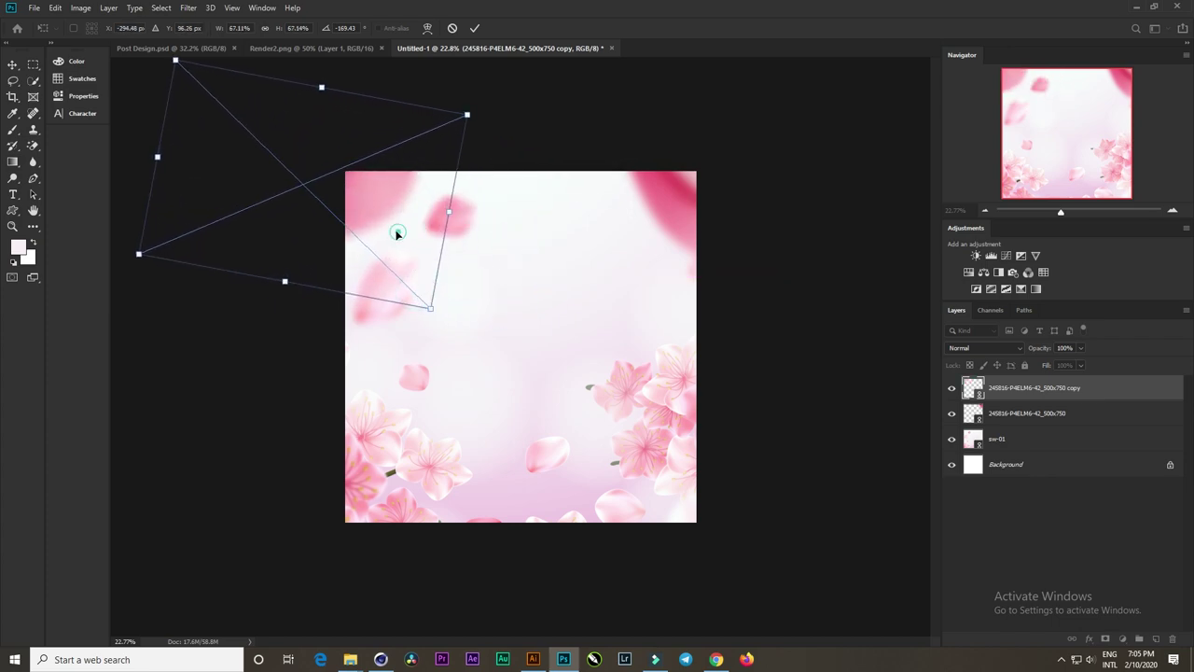
drag(397, 233, 389, 238)
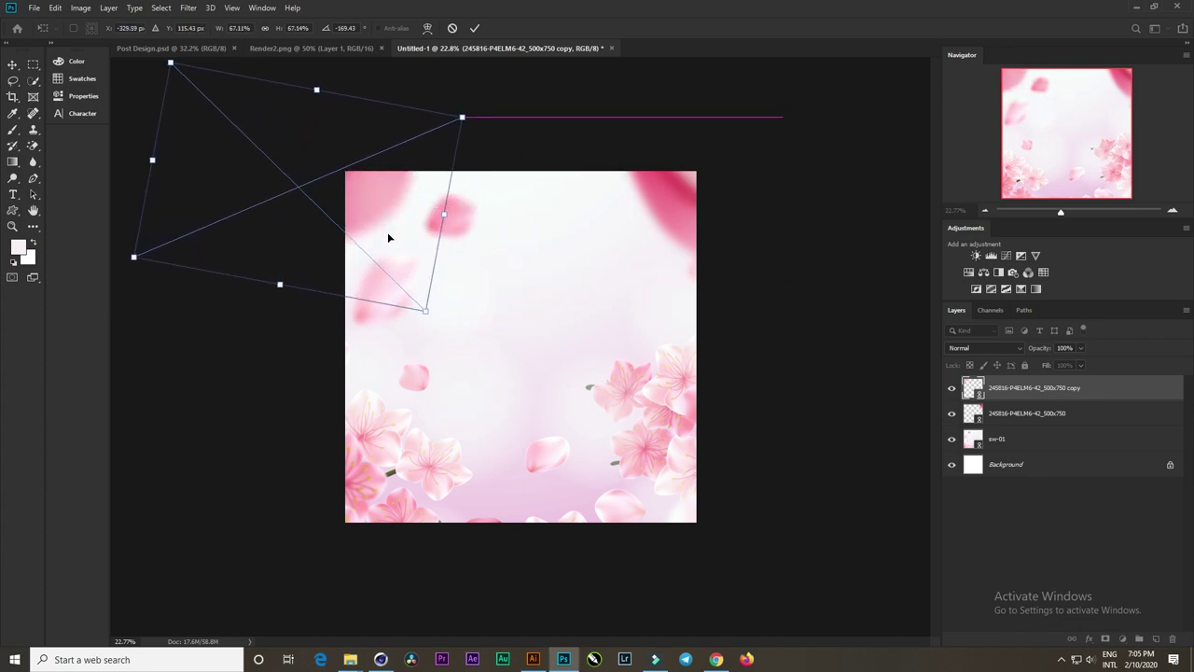
click(474, 29)
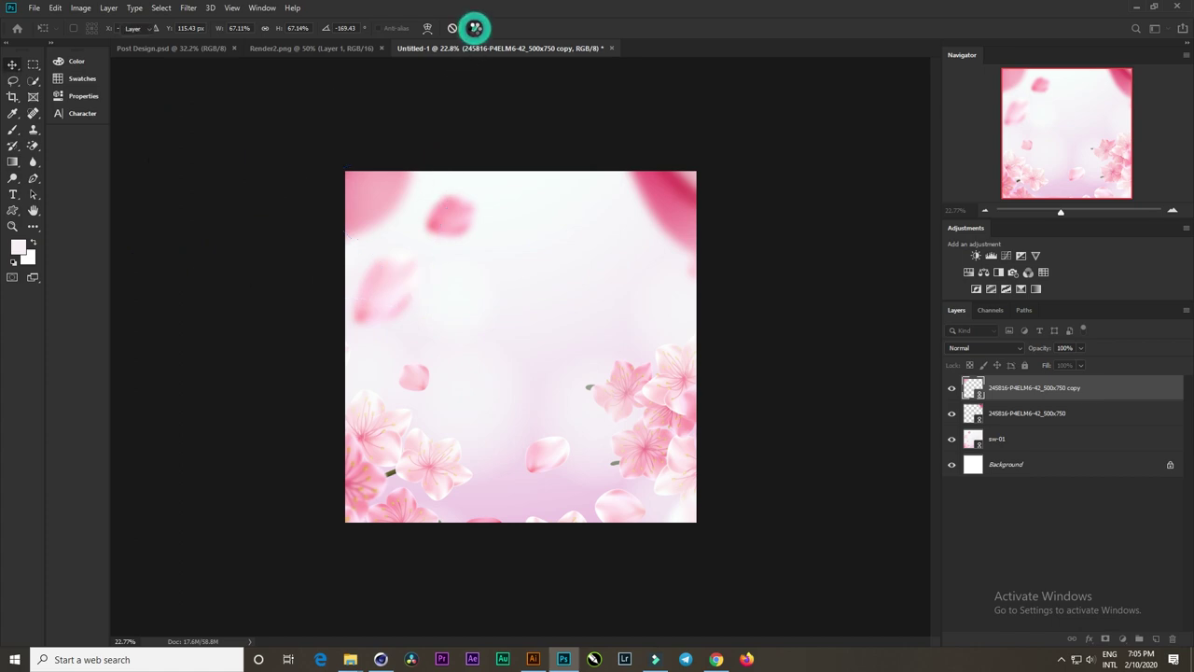
click(1153, 638)
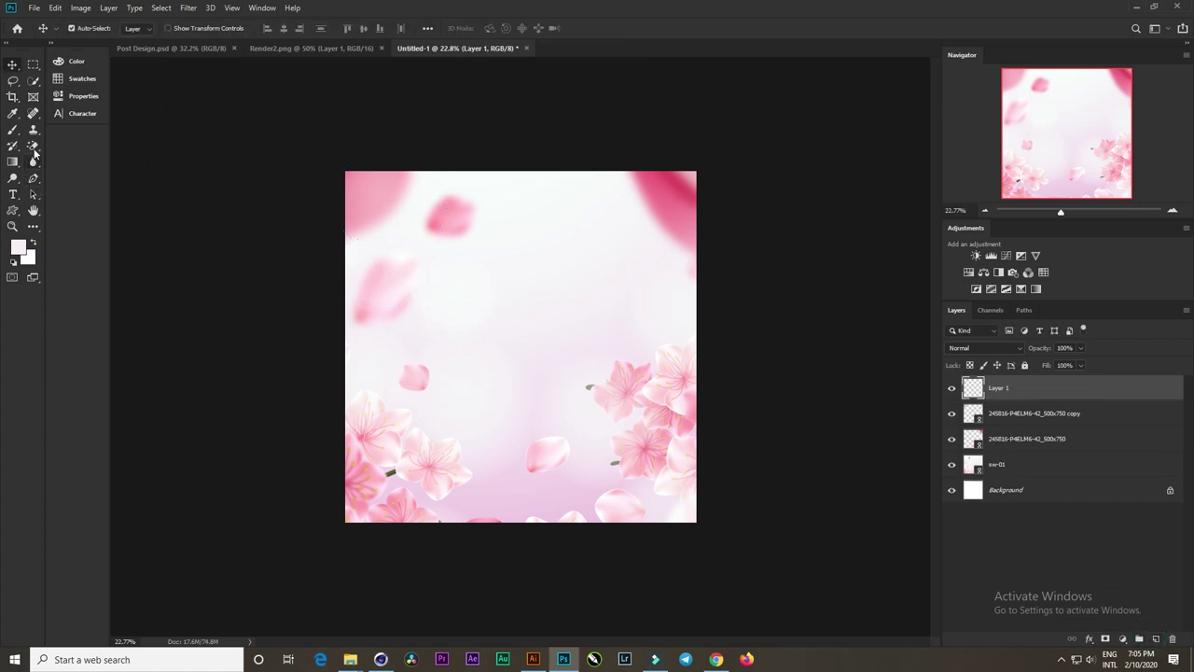
Step: On Layer 1, brush soft near-white over the middle petals and right-hand pink flowers
click(13, 114)
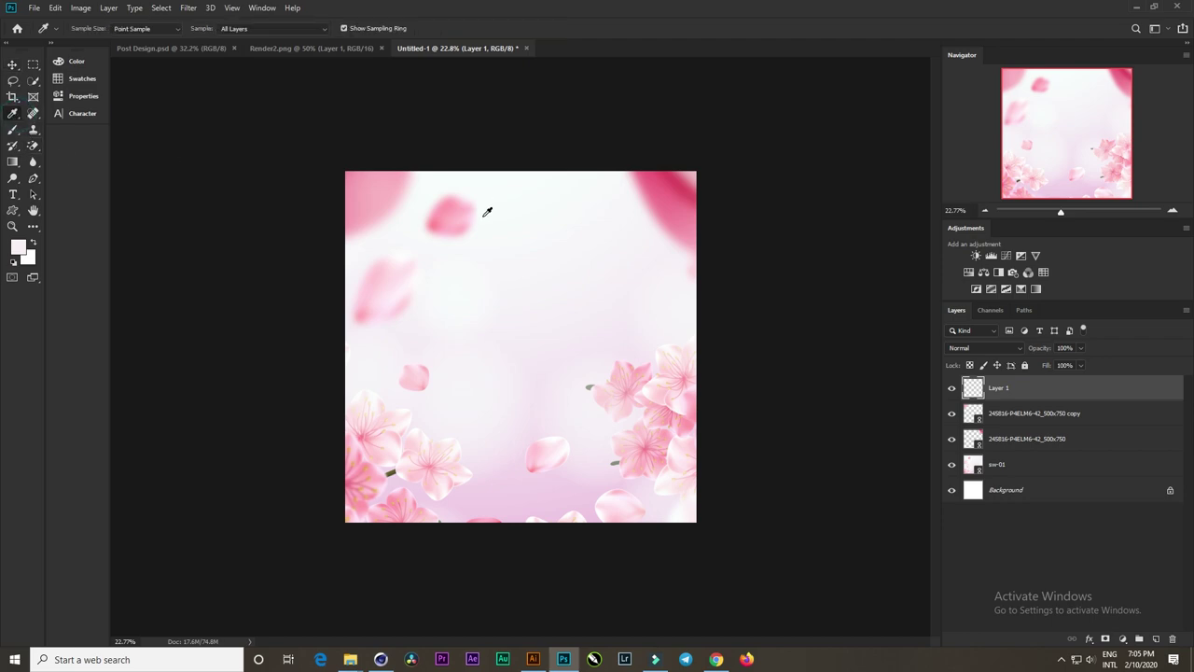
click(514, 469)
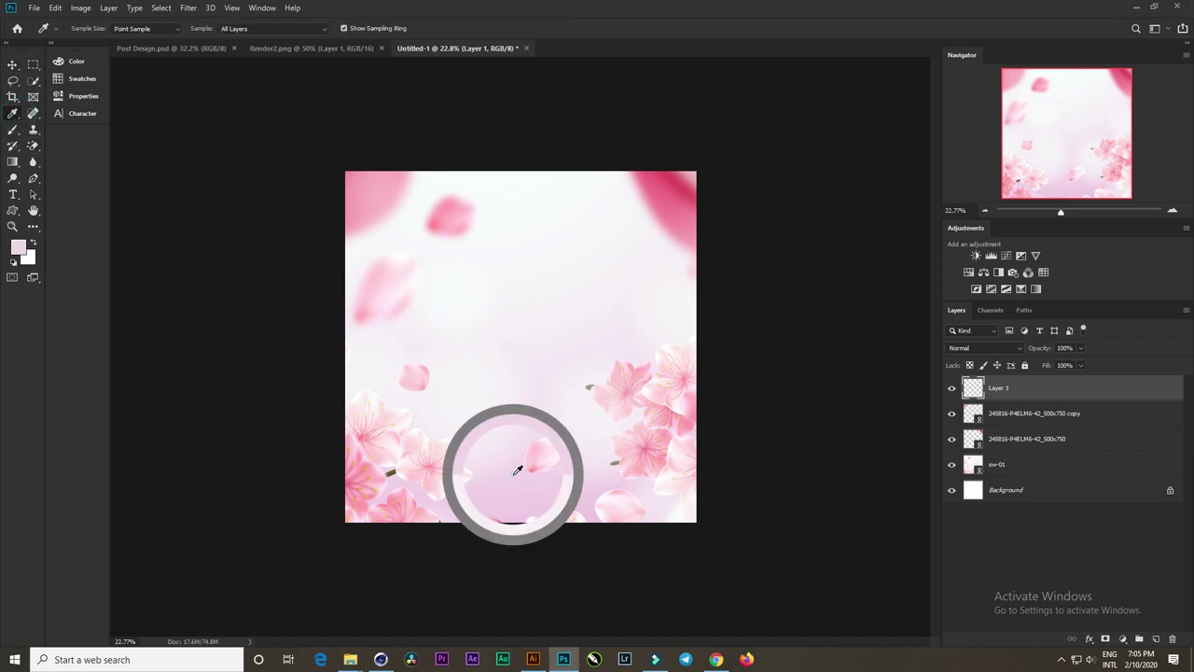
key(b)
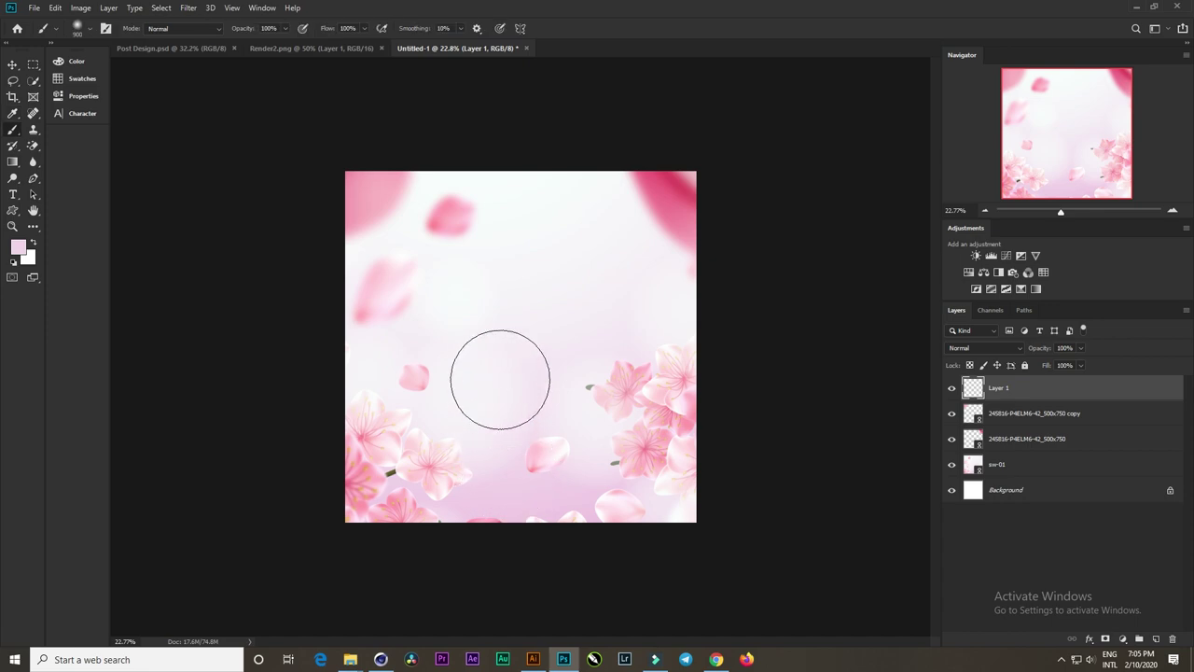
click(443, 367)
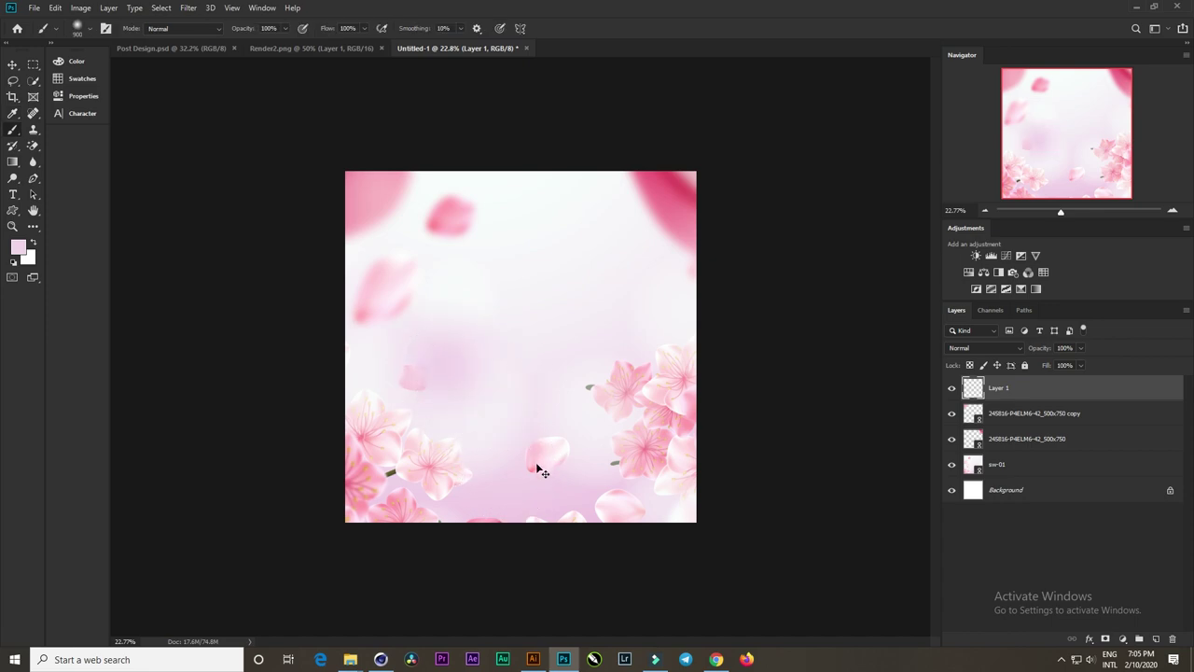
alt+click(521, 298)
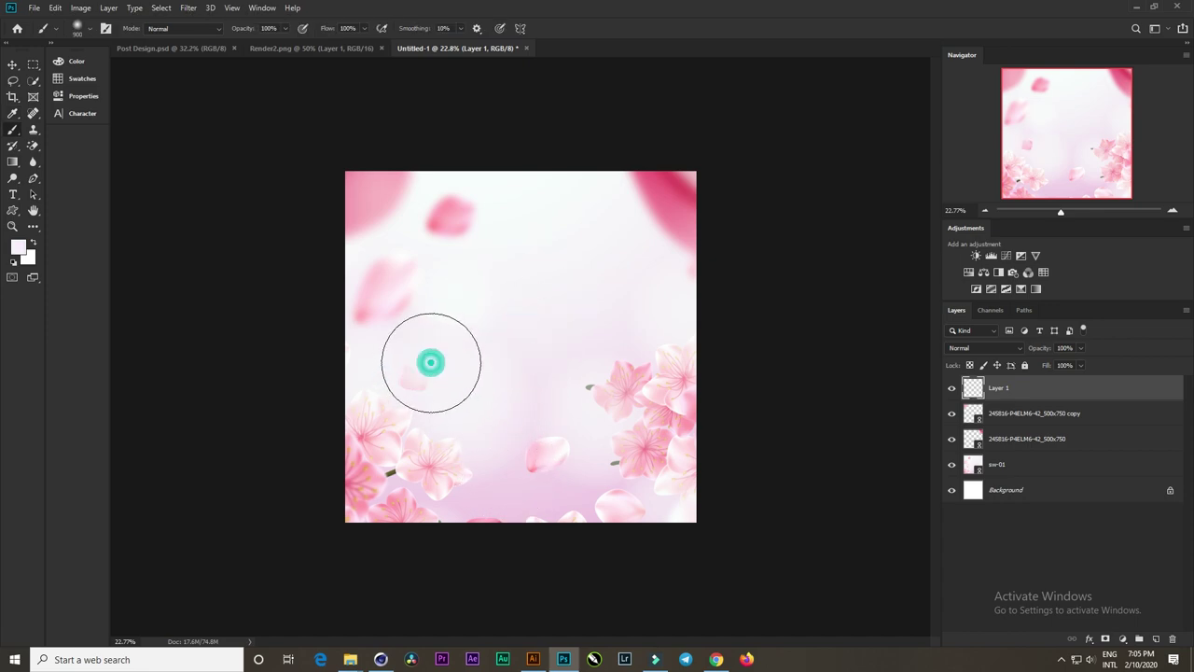
drag(431, 362, 481, 429)
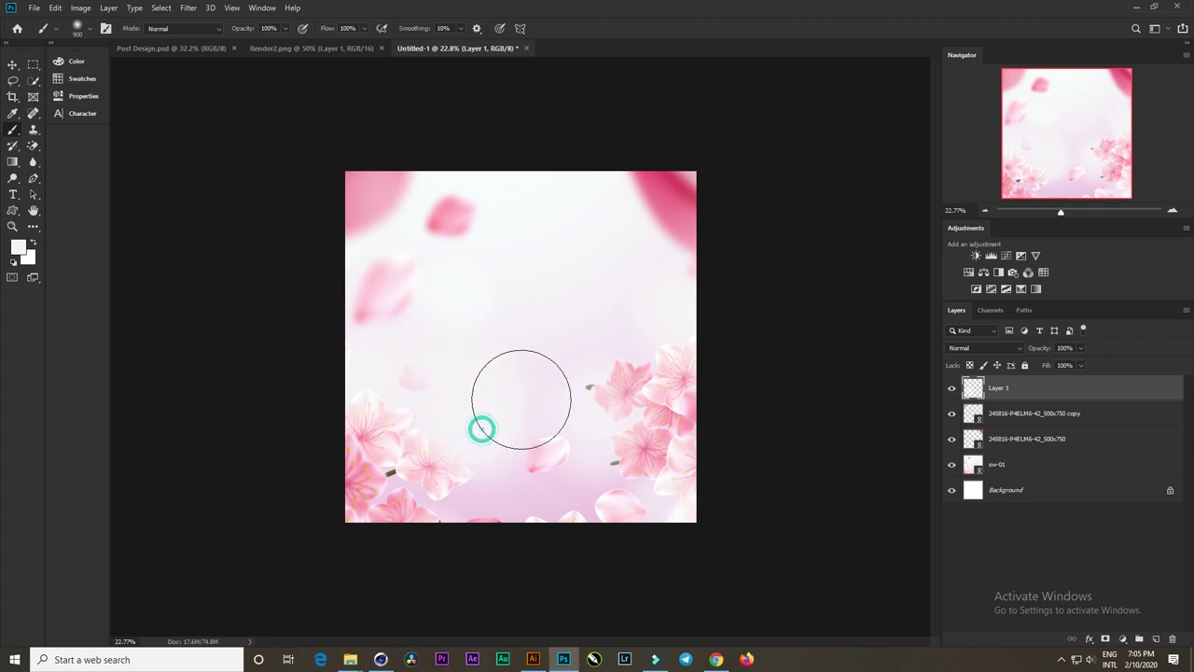
click(570, 381)
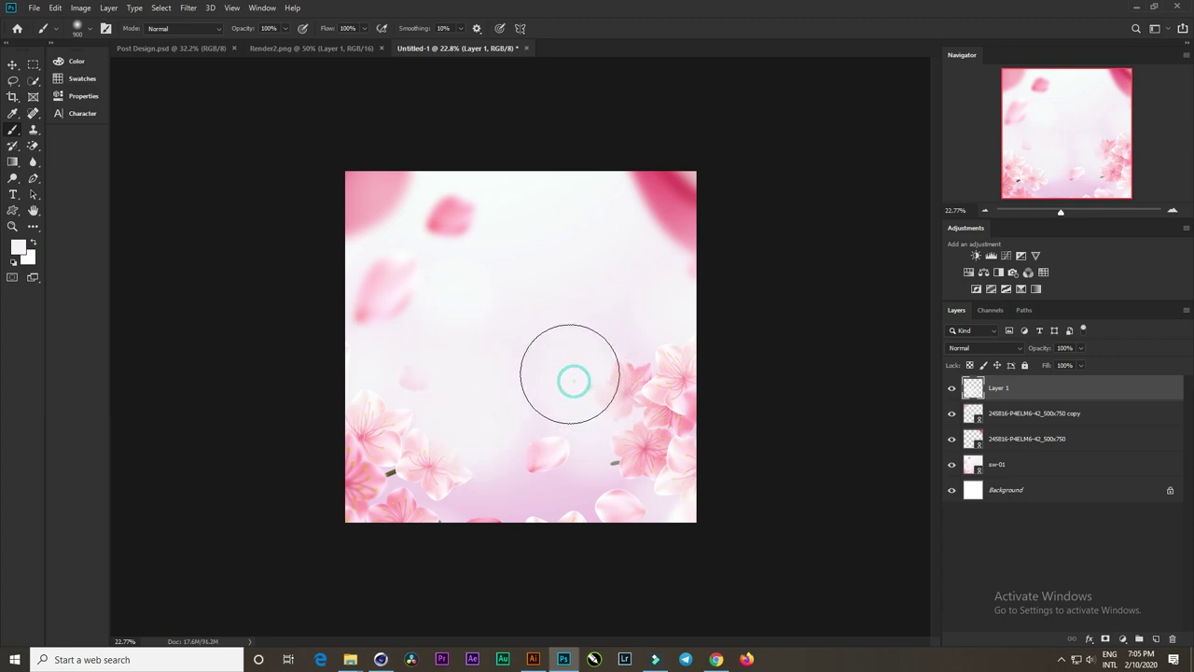
click(612, 324)
click(469, 218)
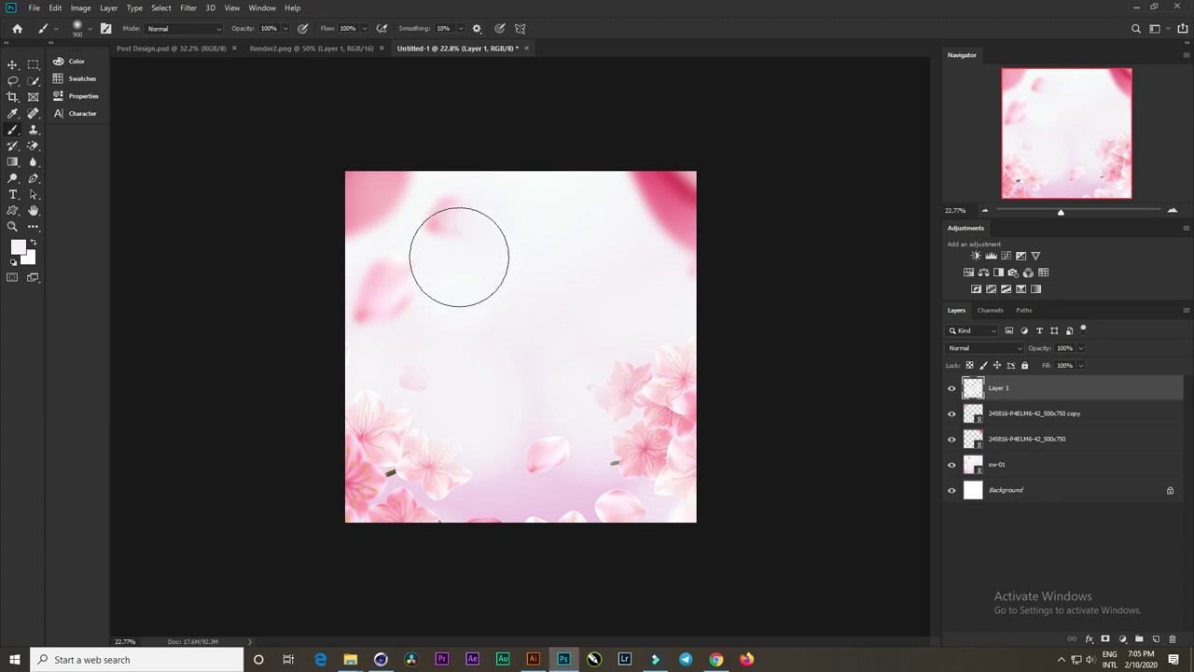
key(ctrl+z)
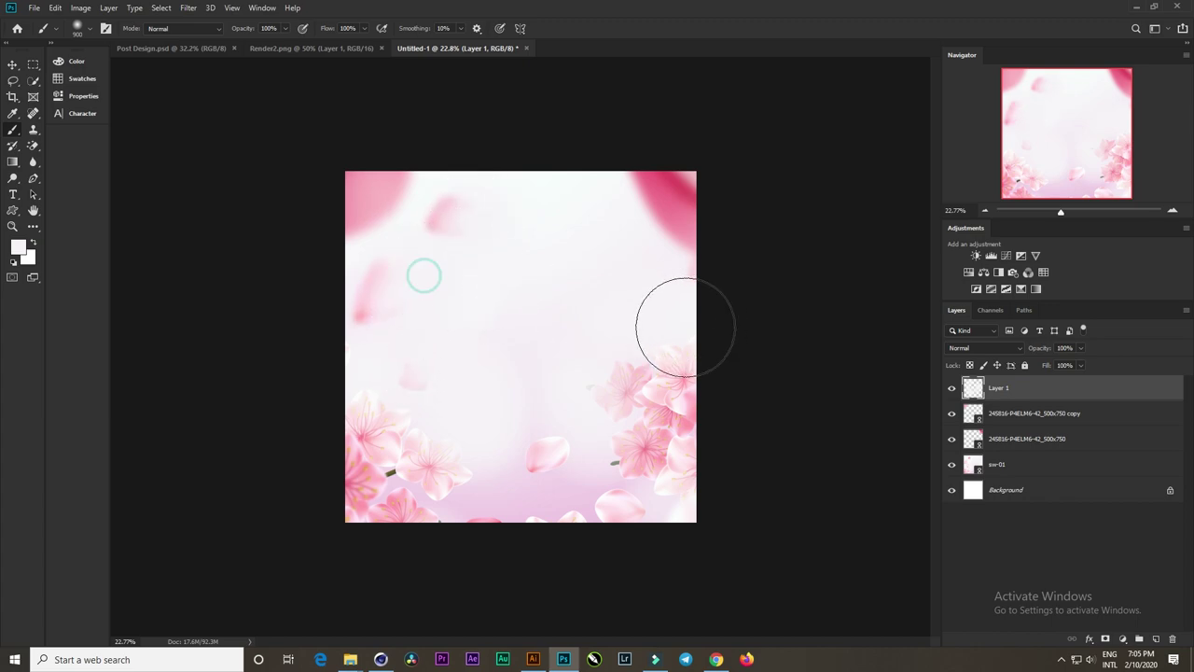
drag(600, 399, 611, 394)
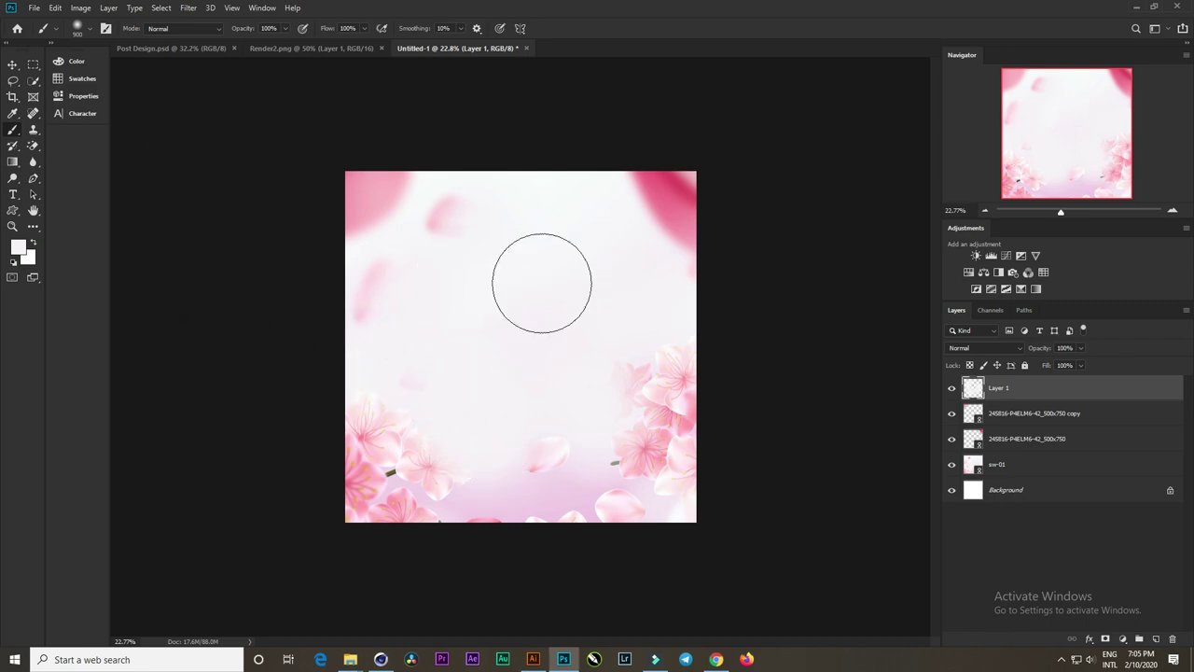
click(14, 65)
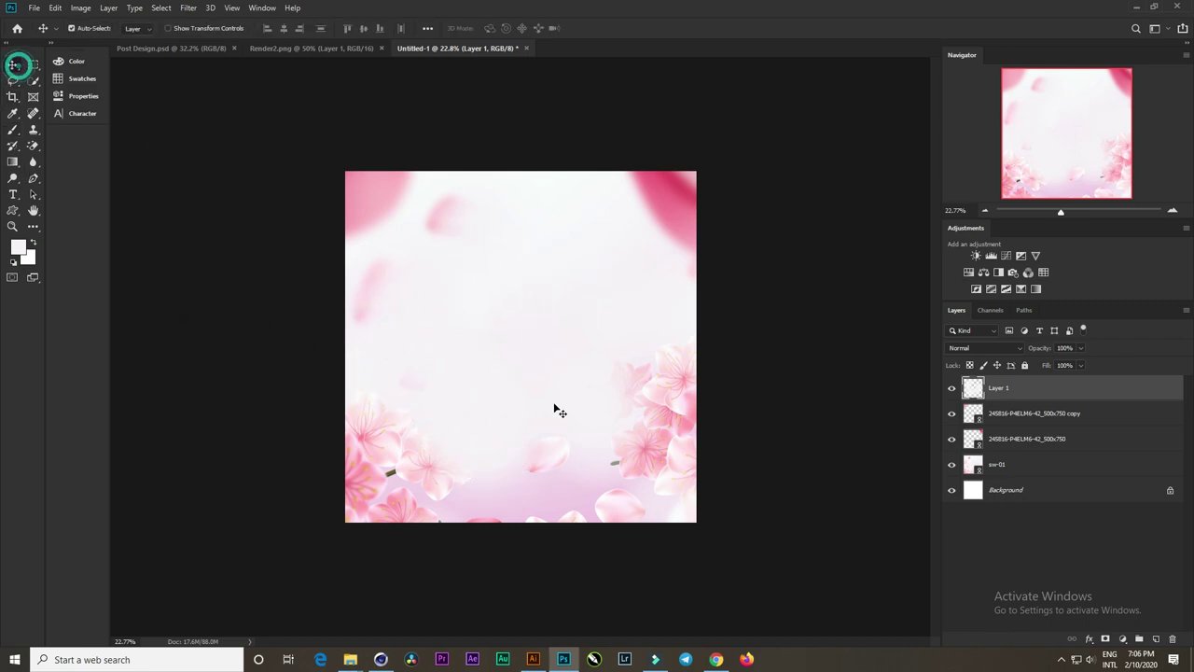
Step: Scale the sw-01 background to about 160% and reposition it so its flowers crop at the edges
click(656, 505)
scroll(652, 506, down, 3)
key(ctrl+t)
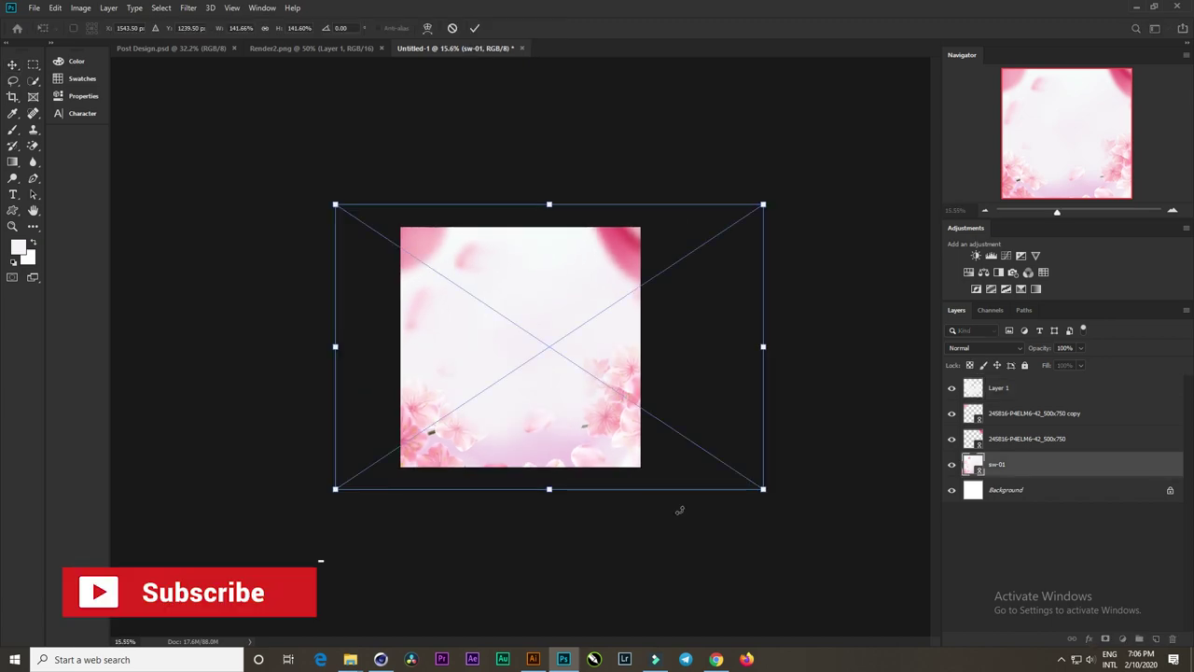
mouse_move(762, 490)
mouse_down()
mouse_move(837, 513)
mouse_move(822, 515)
mouse_up()
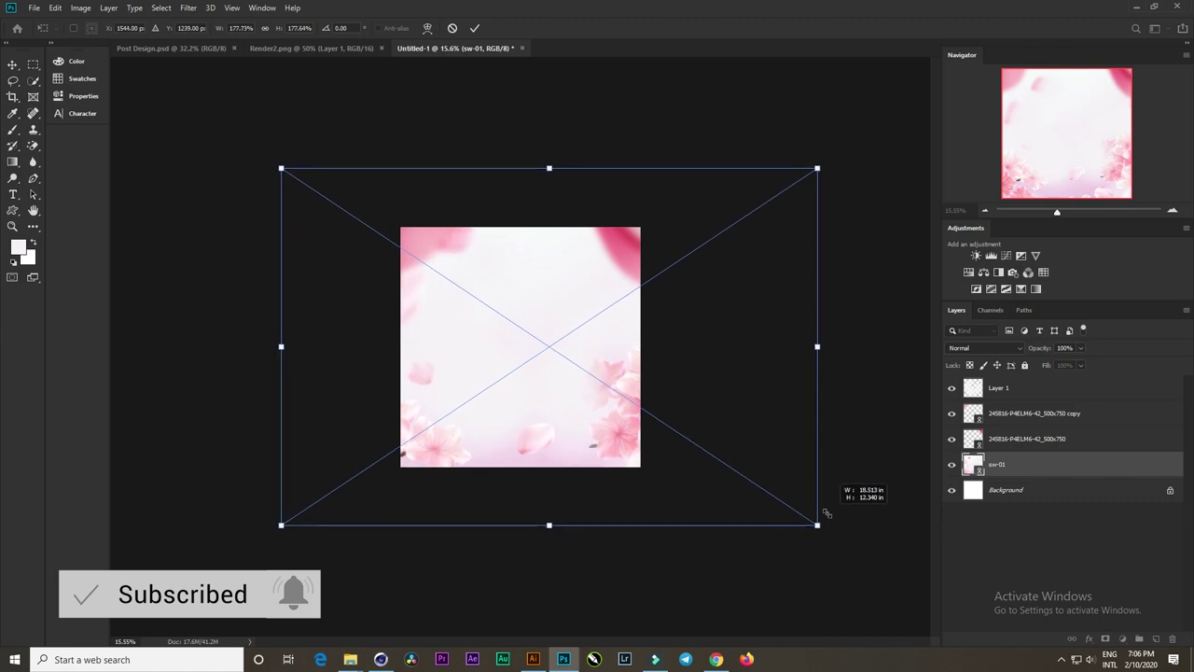
drag(688, 475, 694, 450)
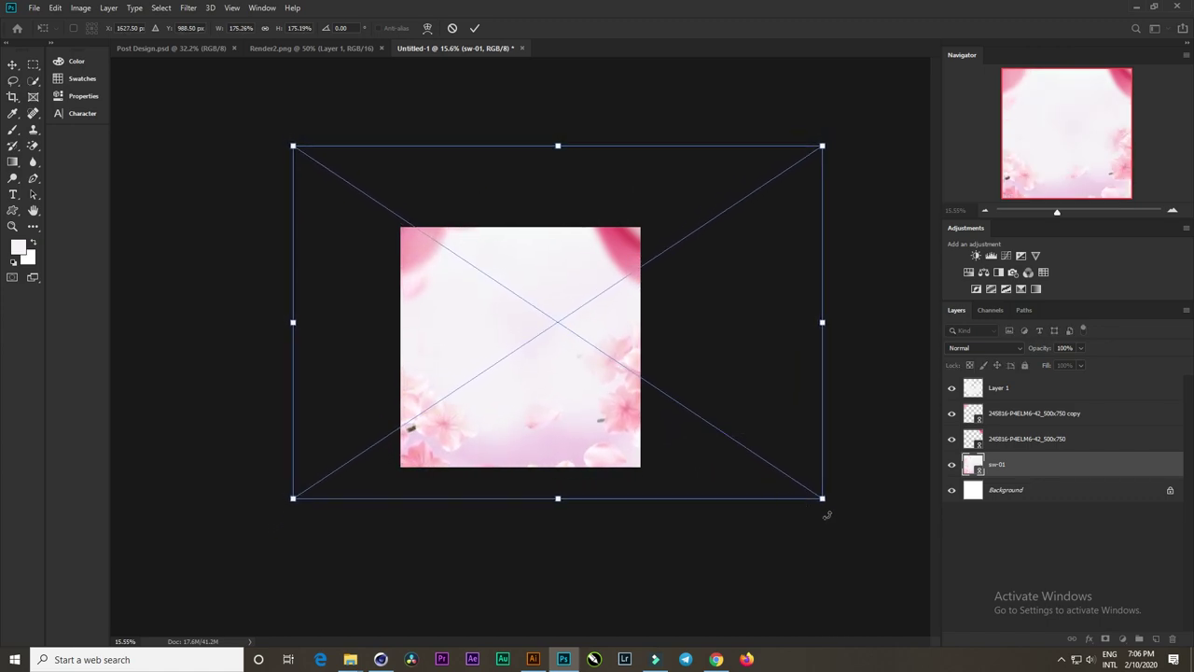
drag(821, 499, 734, 488)
drag(697, 437, 699, 442)
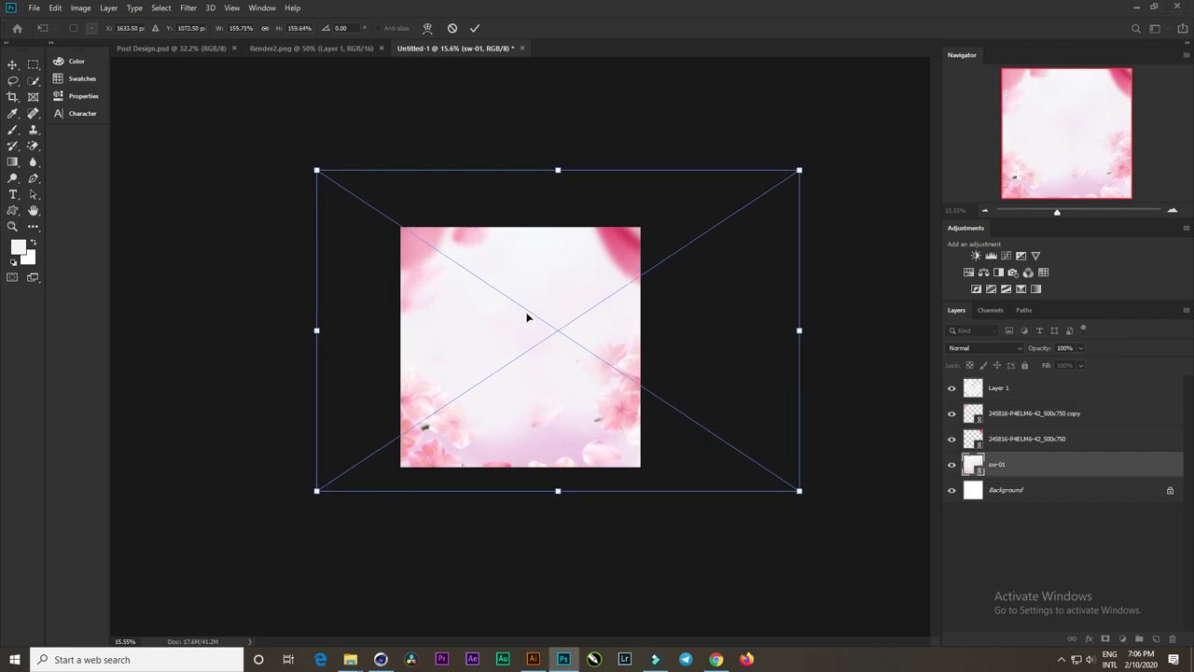
click(478, 31)
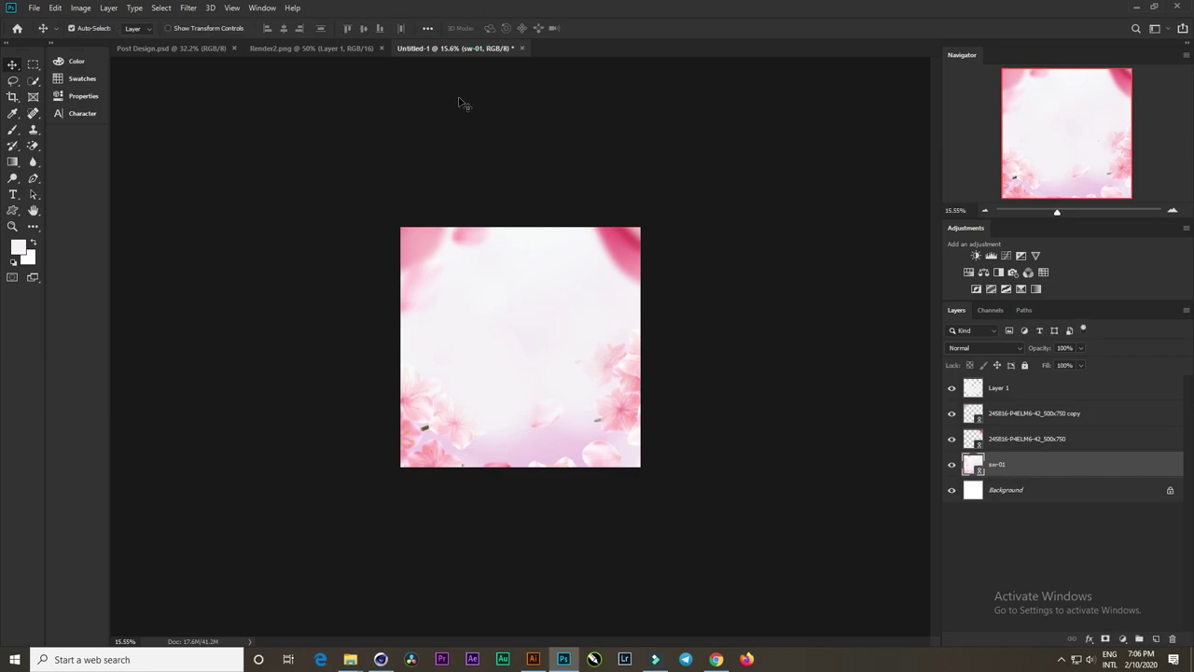
Step: Test-render the red 3D 20% model in Cinema 4D, then view Render2.png in Photoshop
click(319, 47)
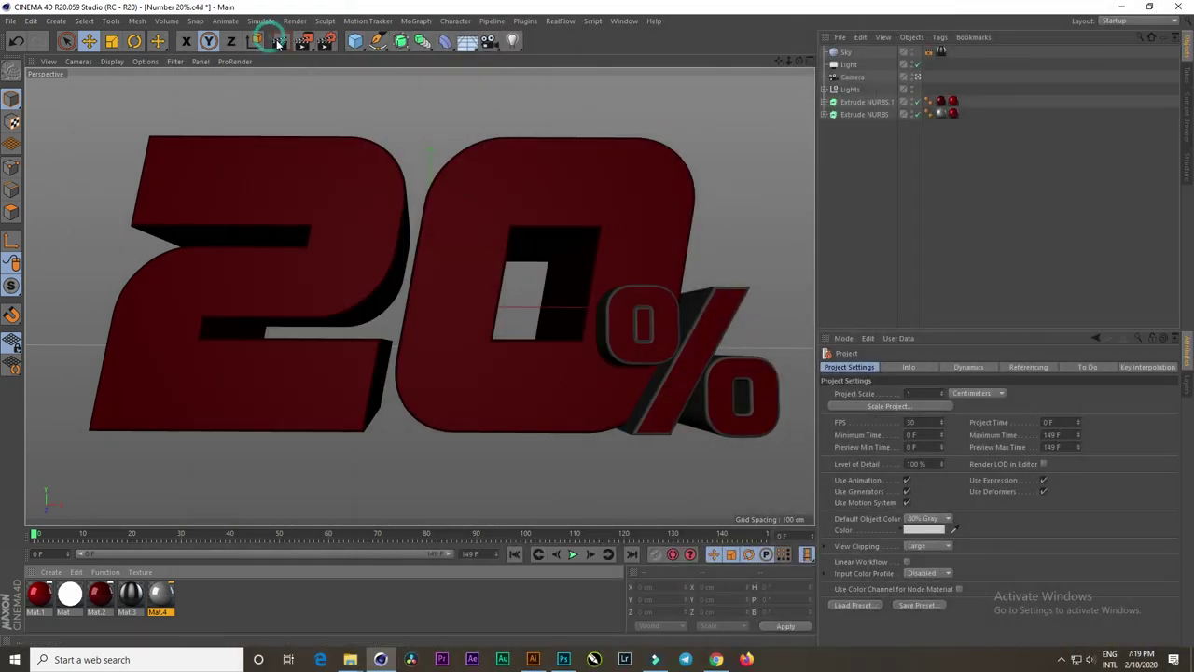
click(280, 42)
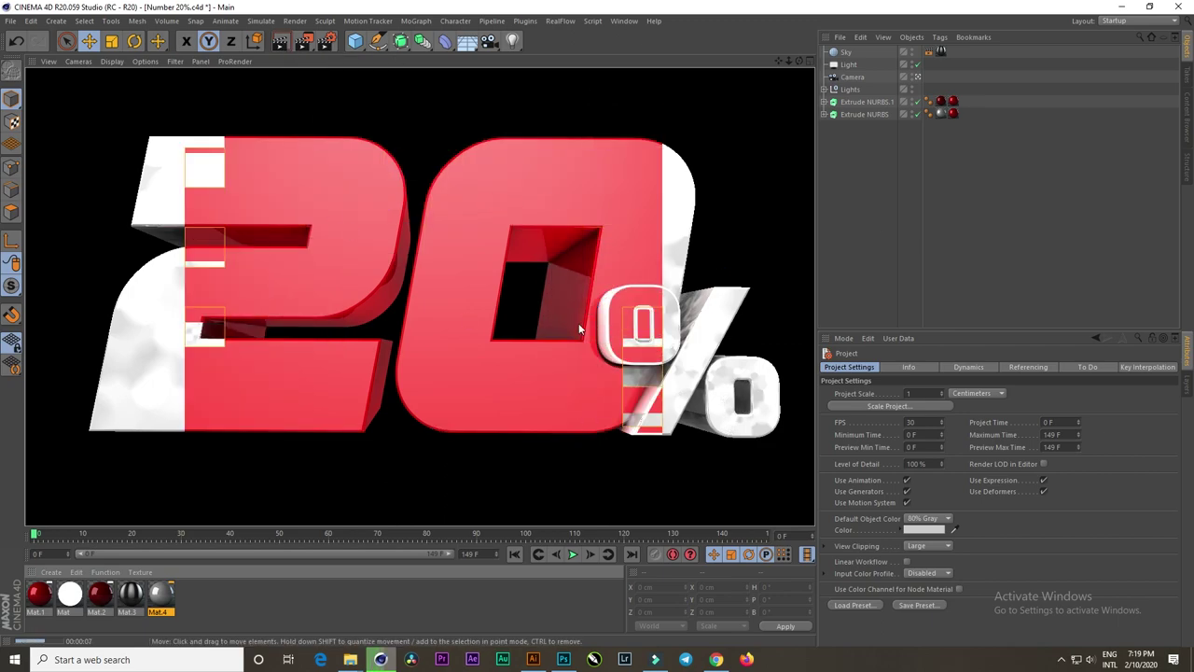
click(564, 659)
click(339, 49)
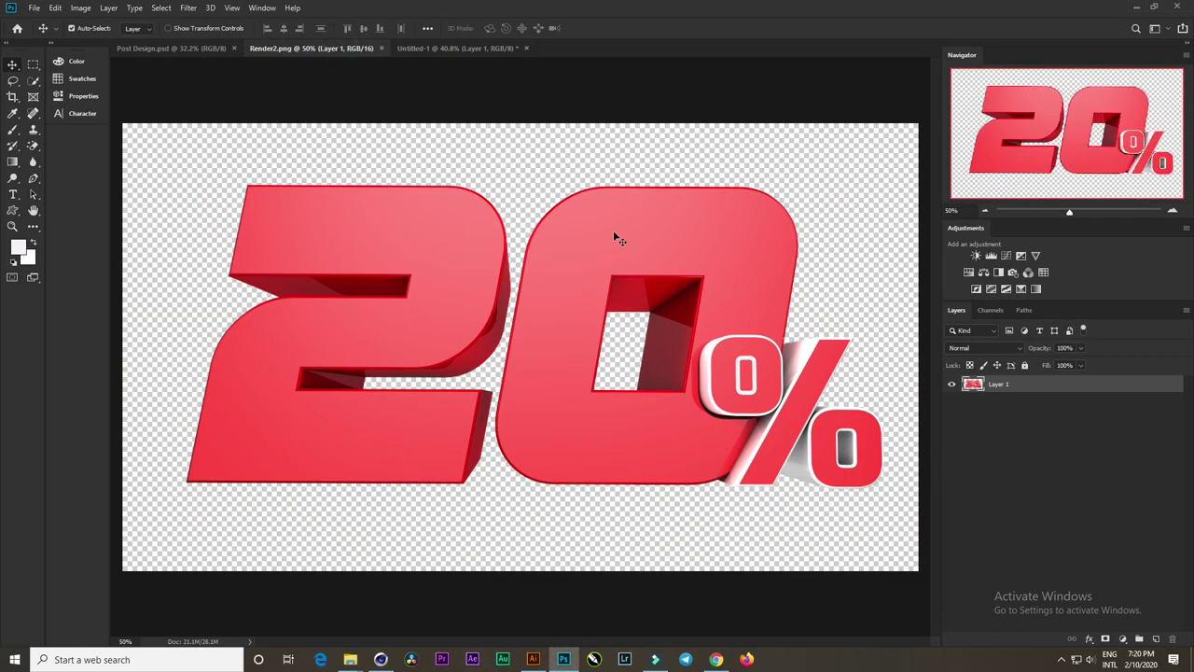
Step: Copy the 20% render into Untitled-1 as Layer 2 and scale it down to about 64%
drag(615, 239, 577, 270)
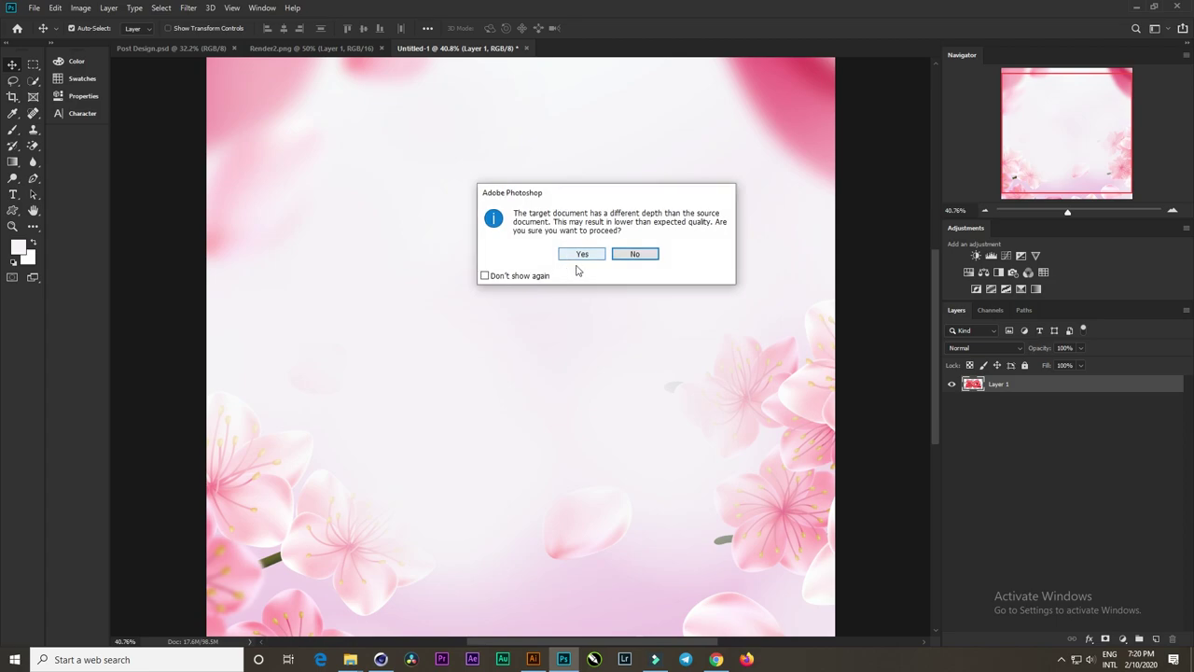
click(582, 253)
drag(659, 321, 632, 381)
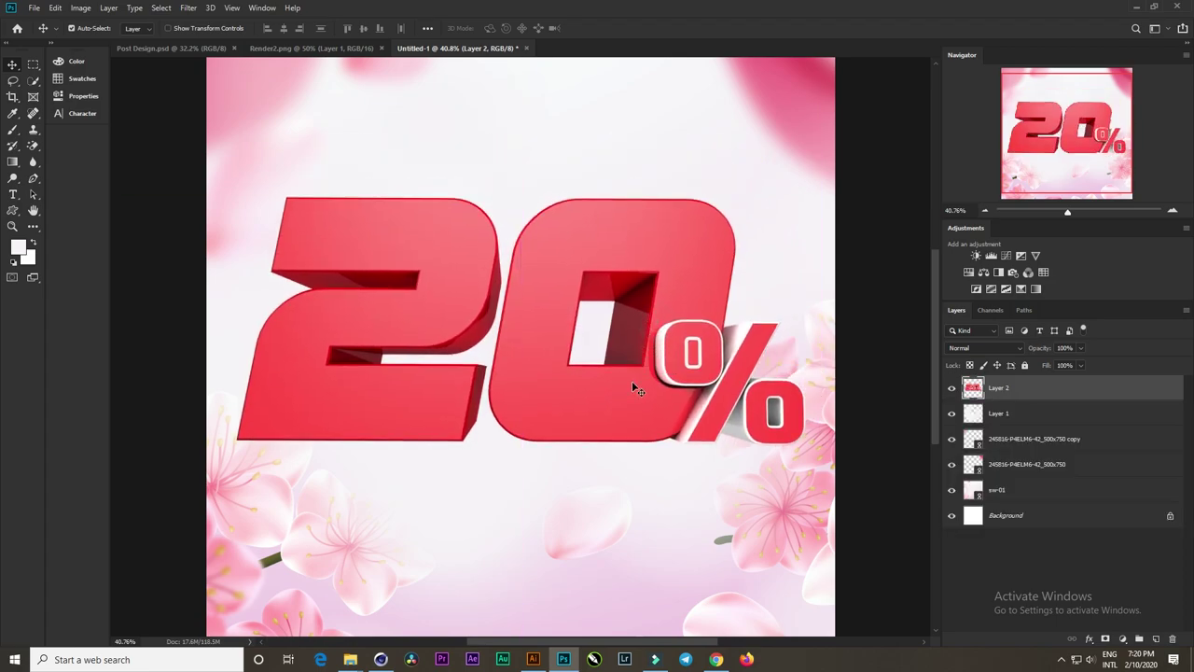
key(ctrl+t)
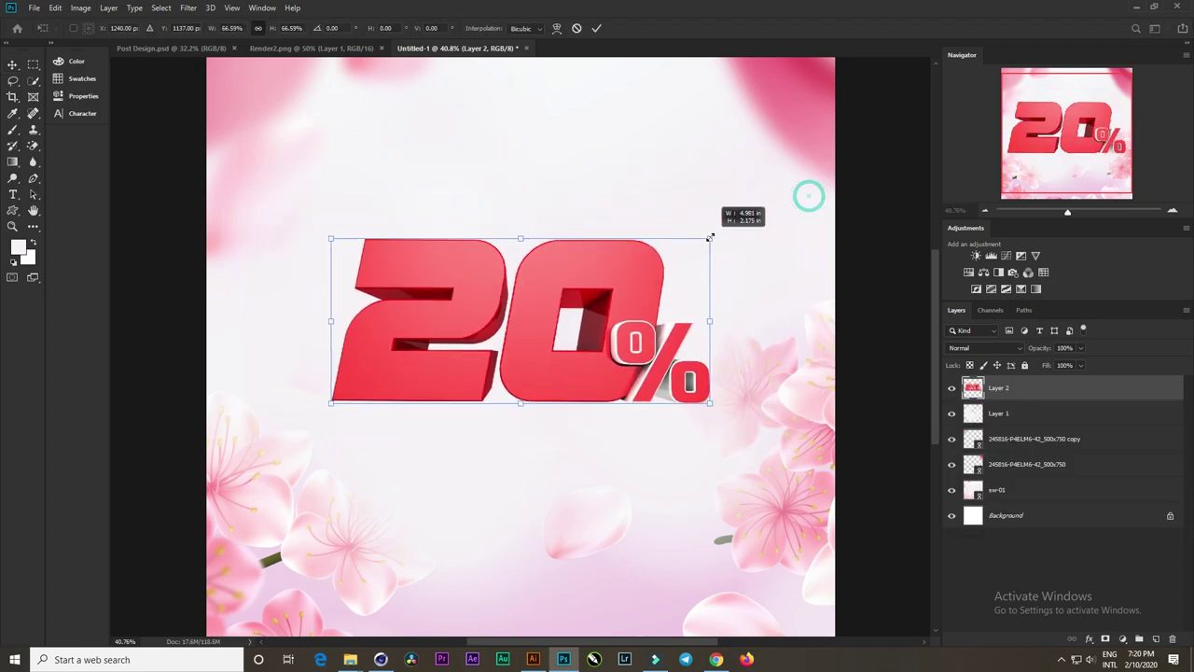
drag(808, 196, 703, 237)
drag(639, 283, 648, 281)
key(Return)
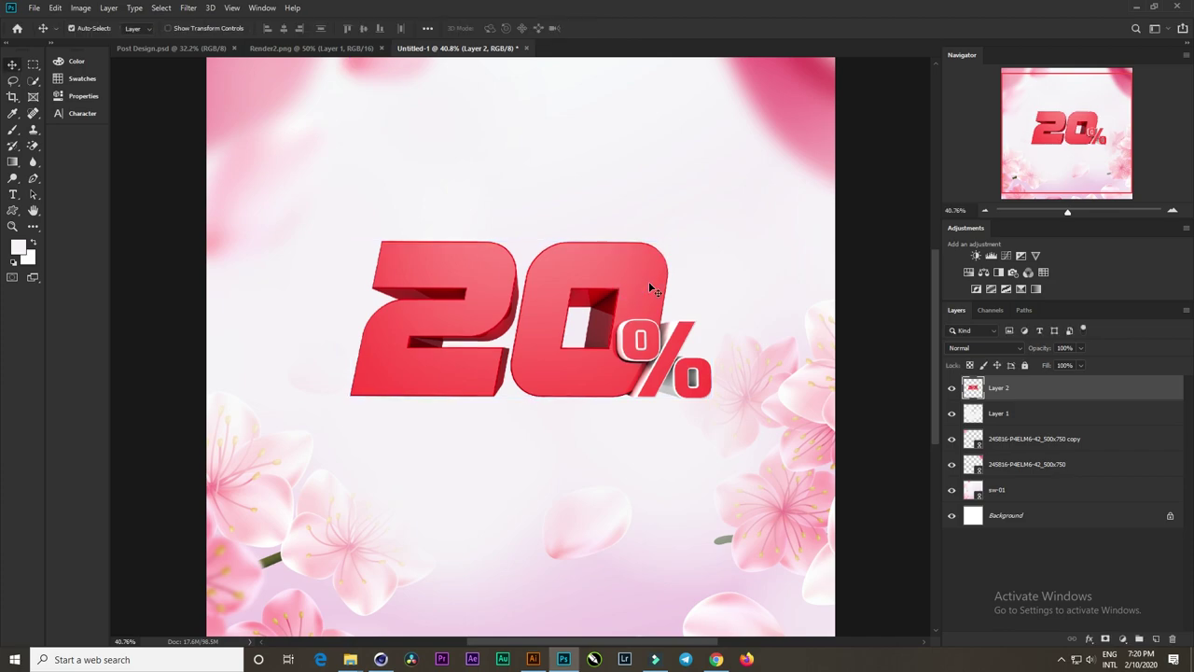
Step: Centre the 20% render horizontally and vertically on the canvas
key(ctrl+a)
click(359, 28)
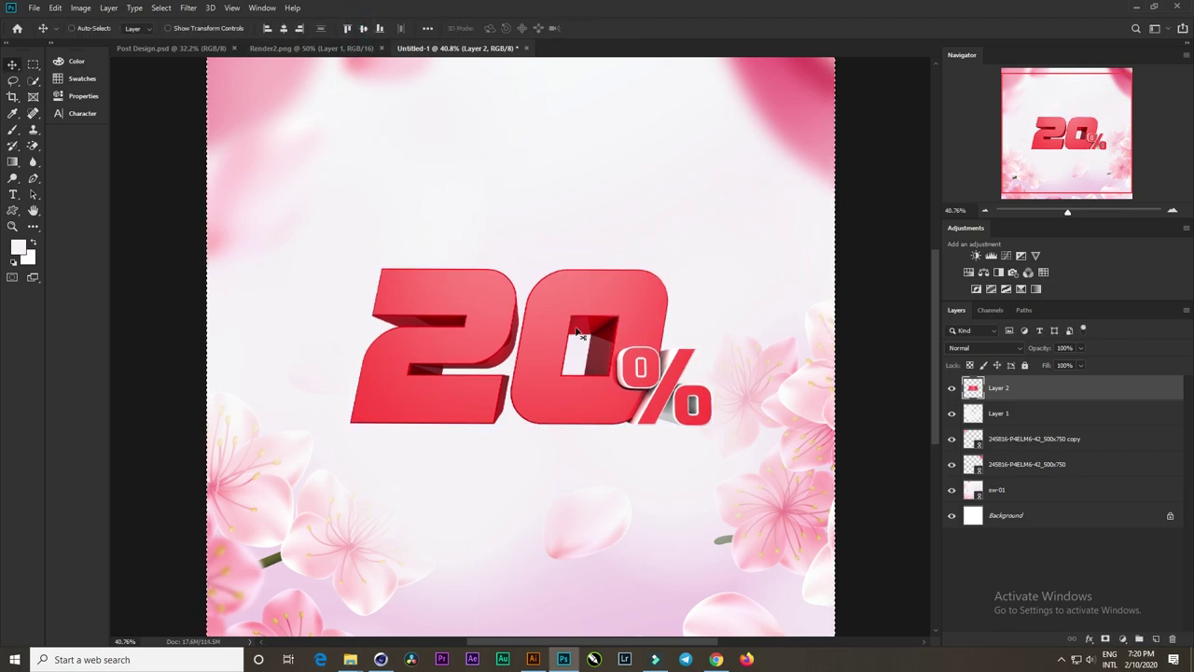
click(289, 28)
key(ctrl+d)
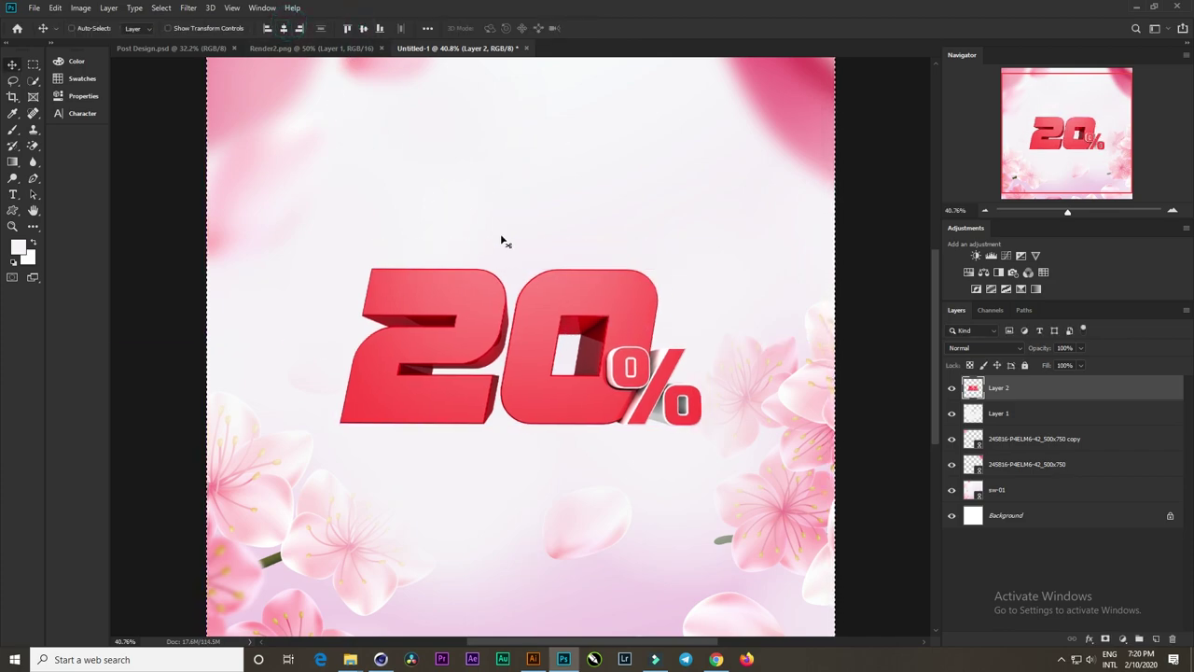
drag(622, 400, 628, 403)
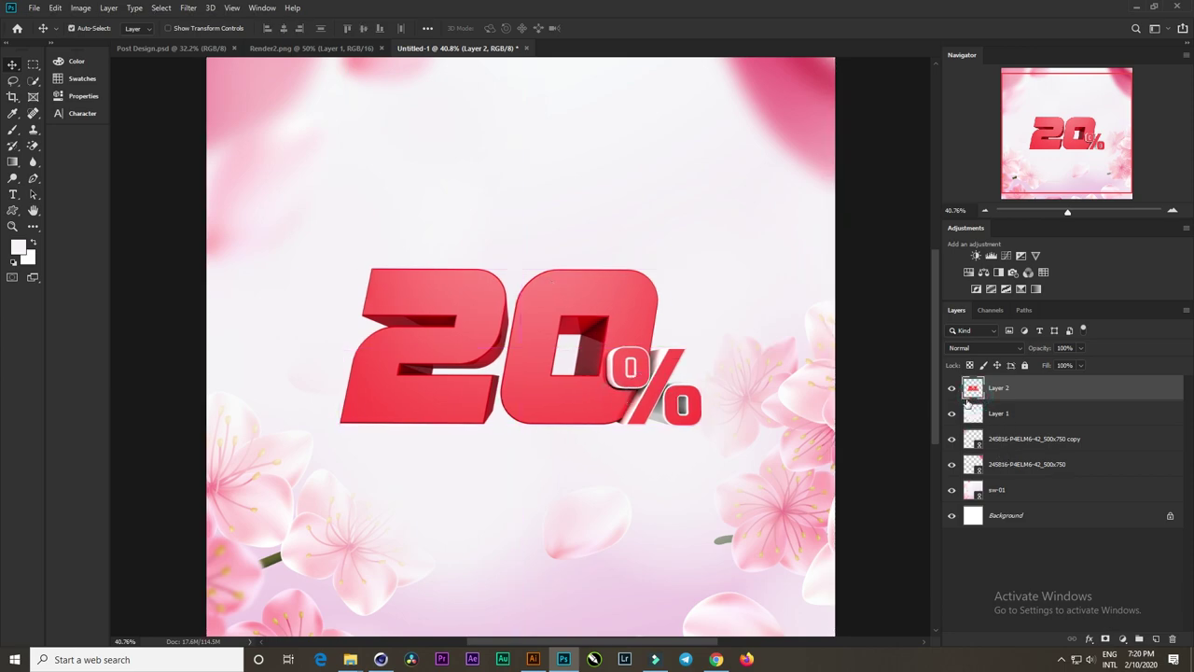
Step: Fill the 20% render's outline with black on a new layer above it
ctrl+click(974, 388)
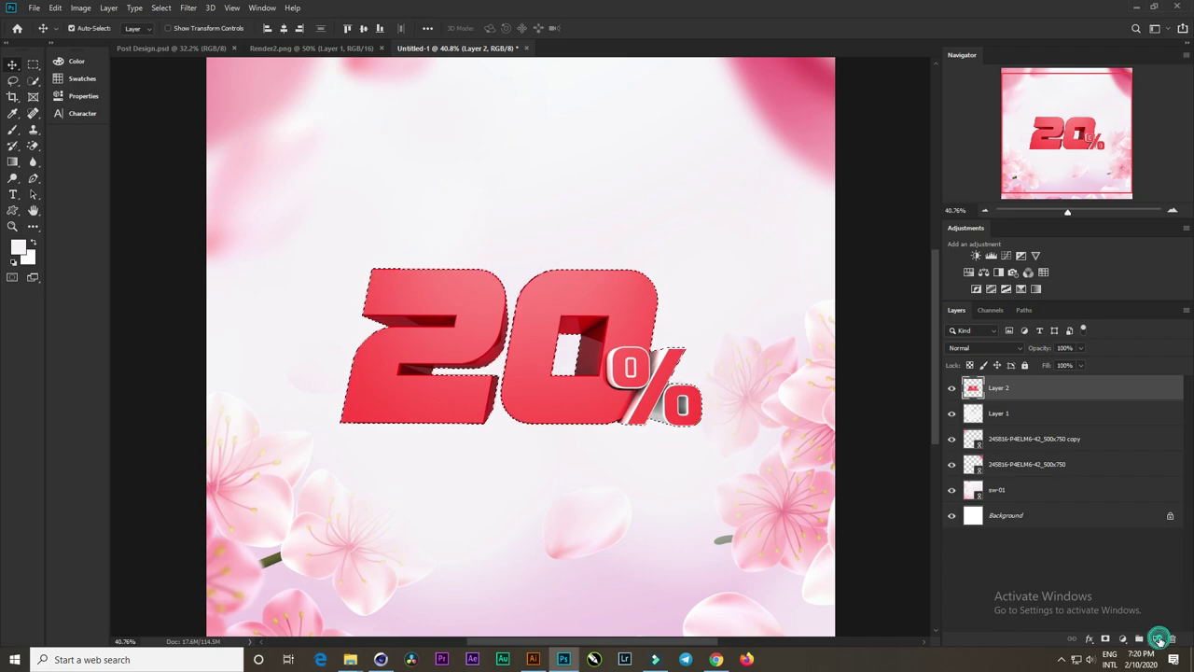
click(1157, 638)
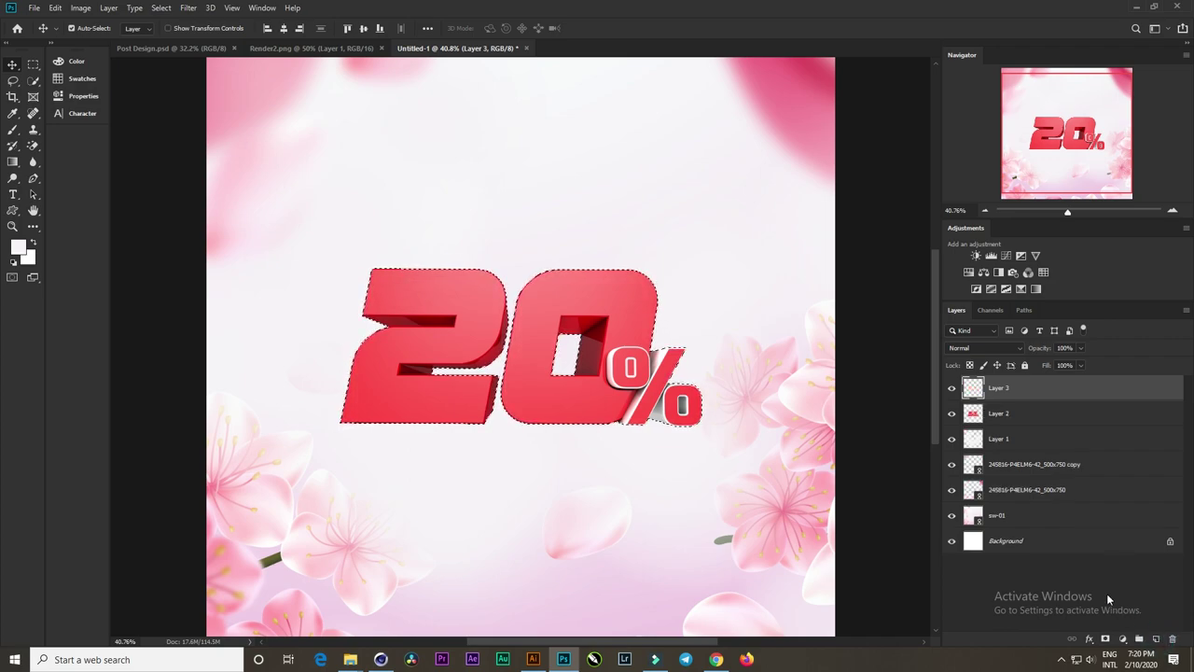
click(17, 247)
drag(533, 286, 589, 308)
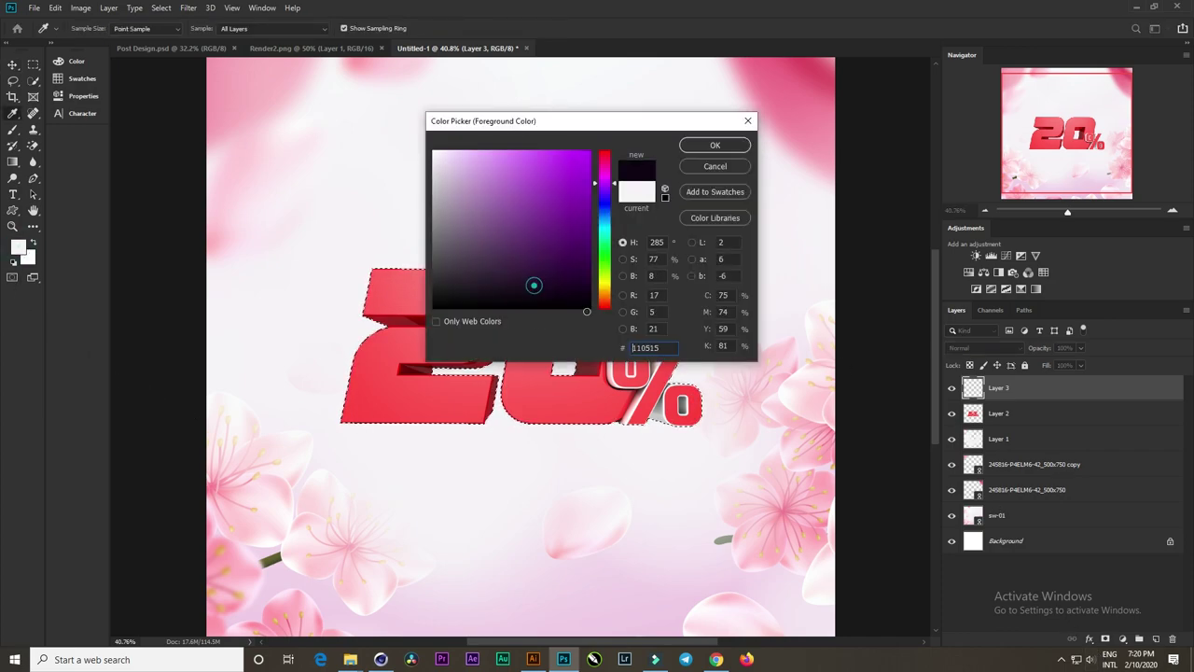
click(715, 146)
key(alt+BackSpace)
key(ctrl+d)
Step: Motion-blur and skew the black copy into a 20%-opacity shadow beneath the render
key(super+space)
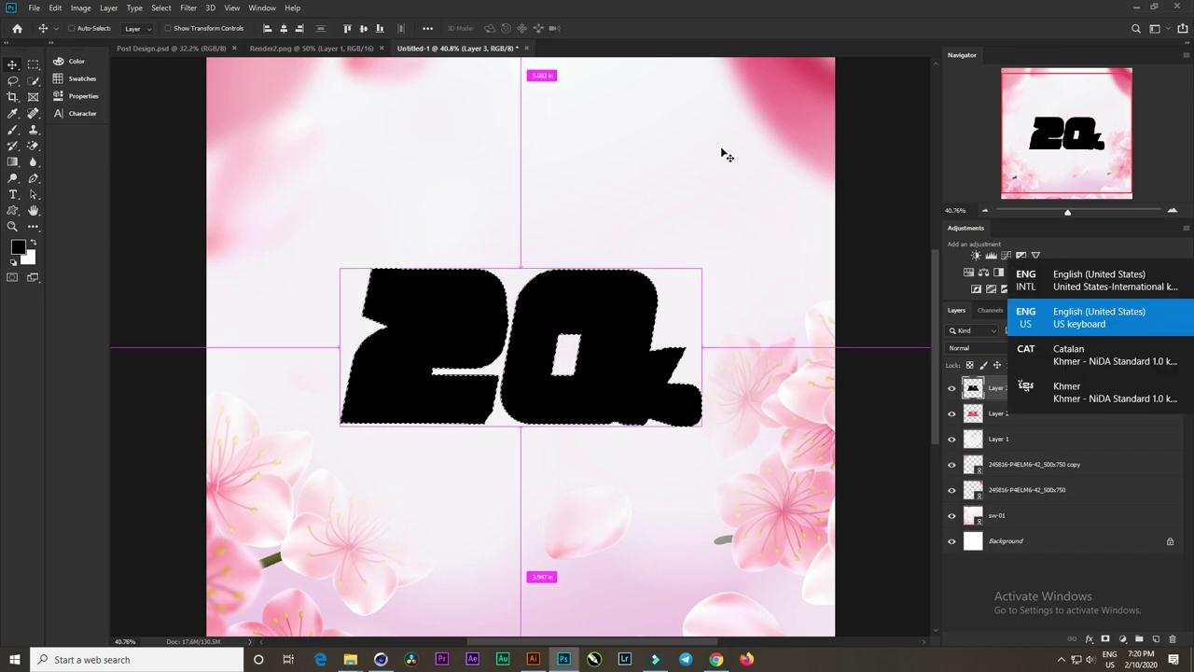
click(190, 7)
mouse_move(195, 149)
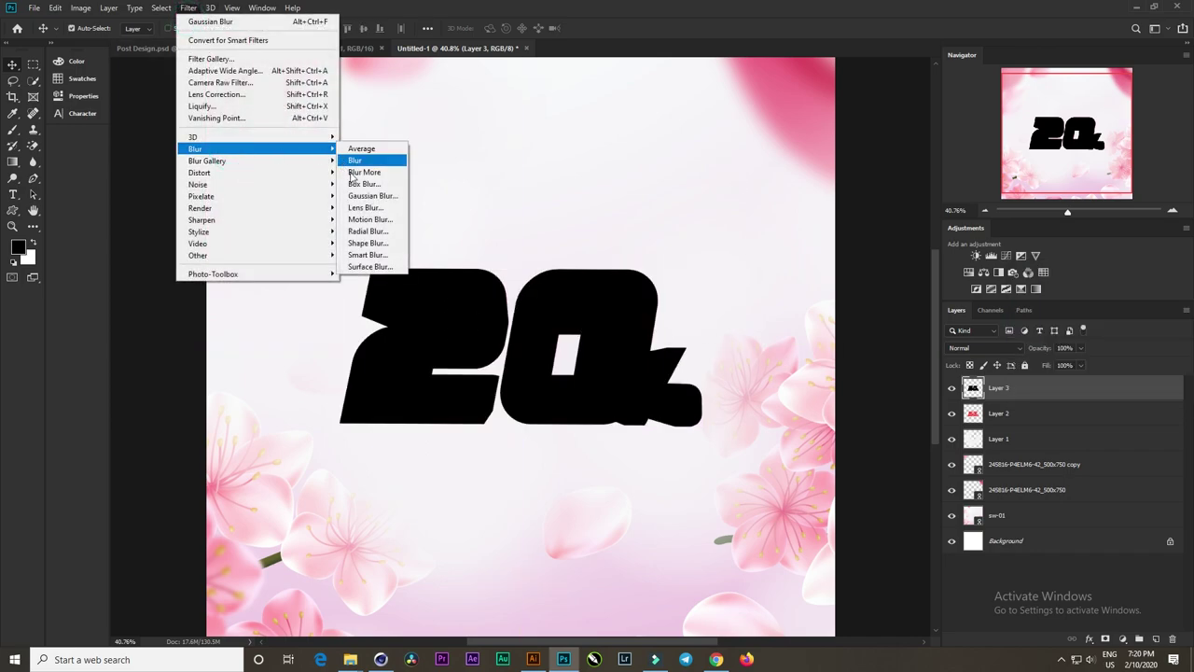
click(369, 219)
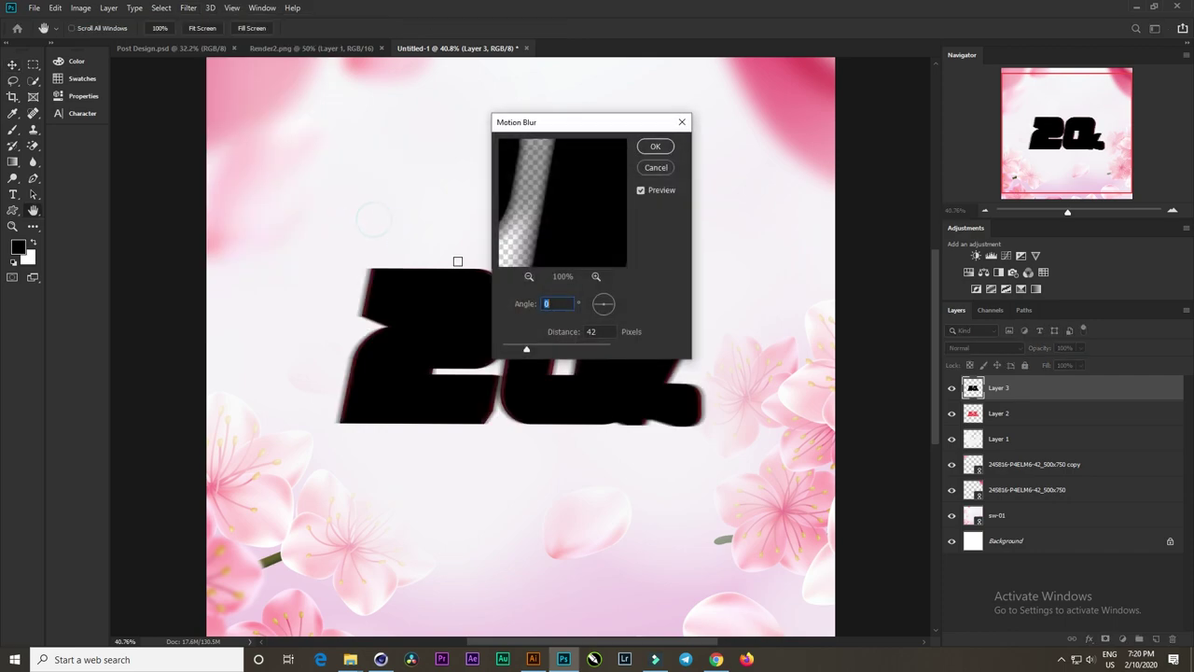
click(656, 149)
key(ctrl+t)
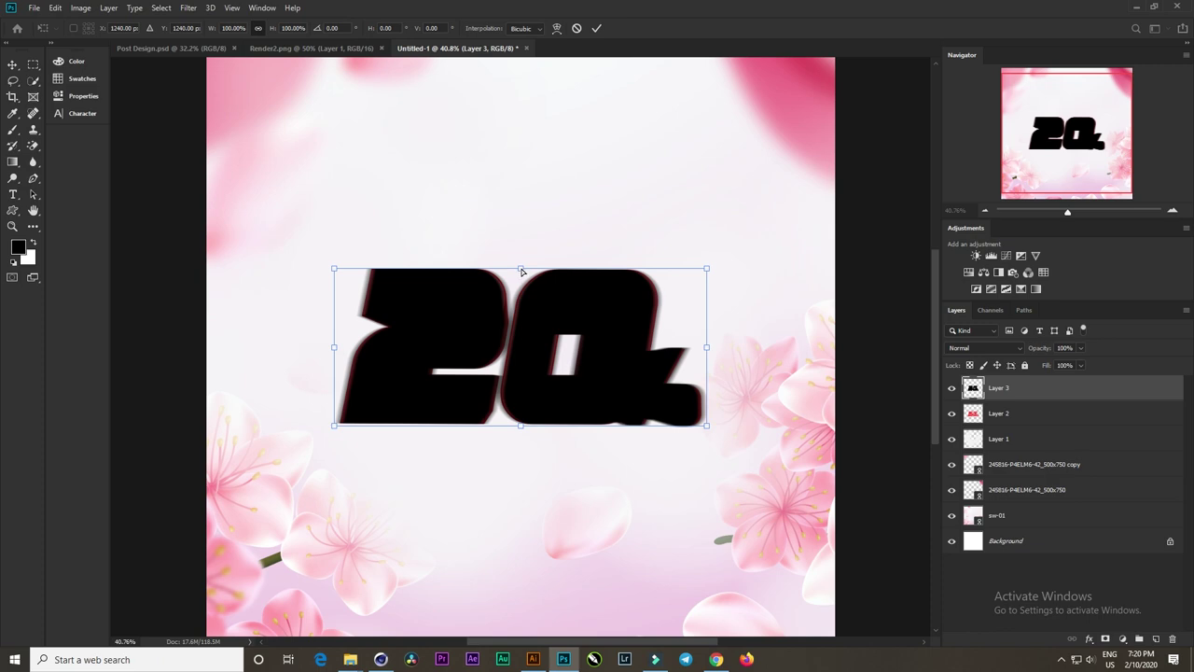
drag(521, 271, 548, 329)
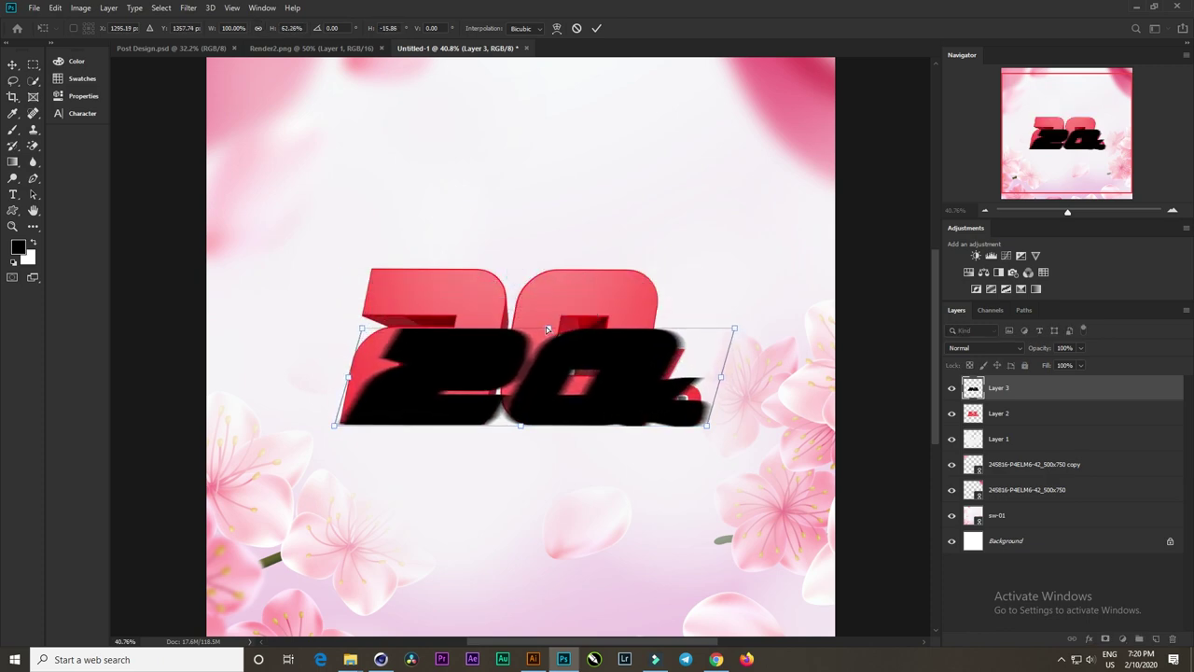
key(Return)
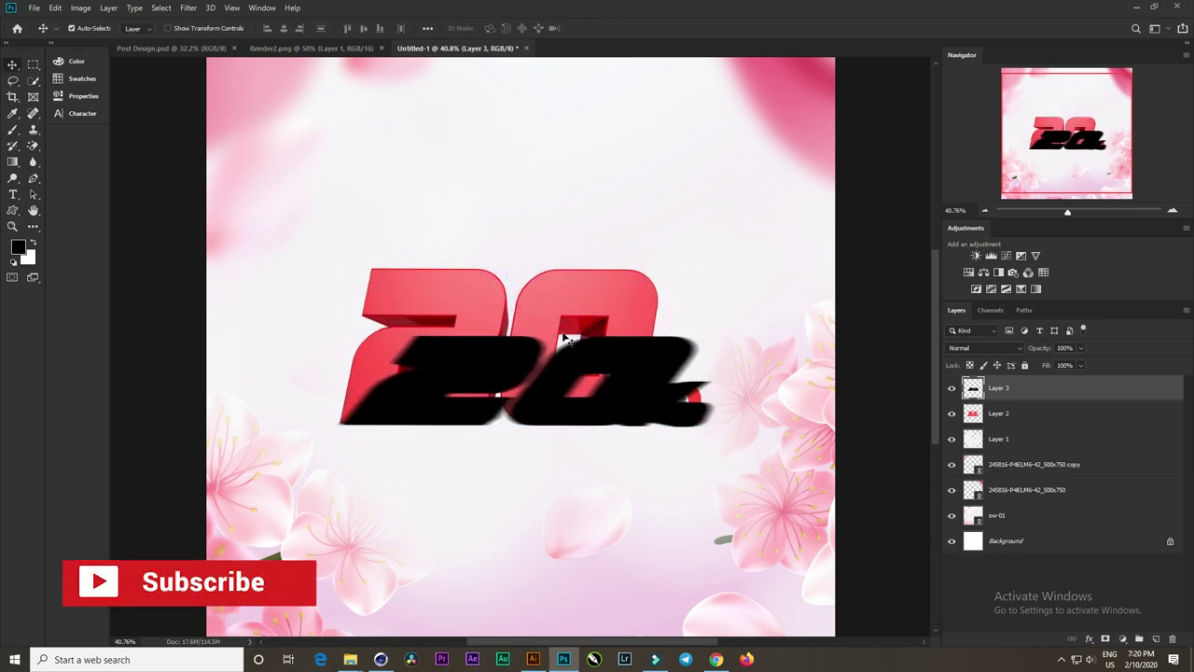
key(2)
key(ctrl+bracketleft)
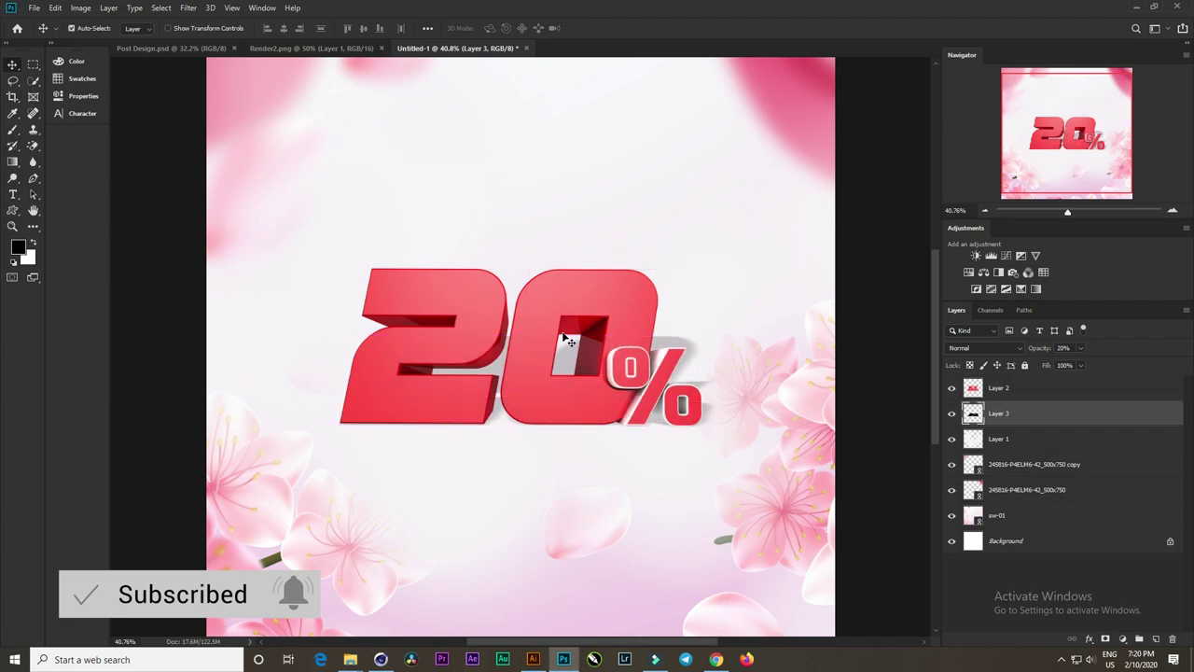
Step: Gaussian-blur the shadow and convert render and shadow into one smart object
click(188, 11)
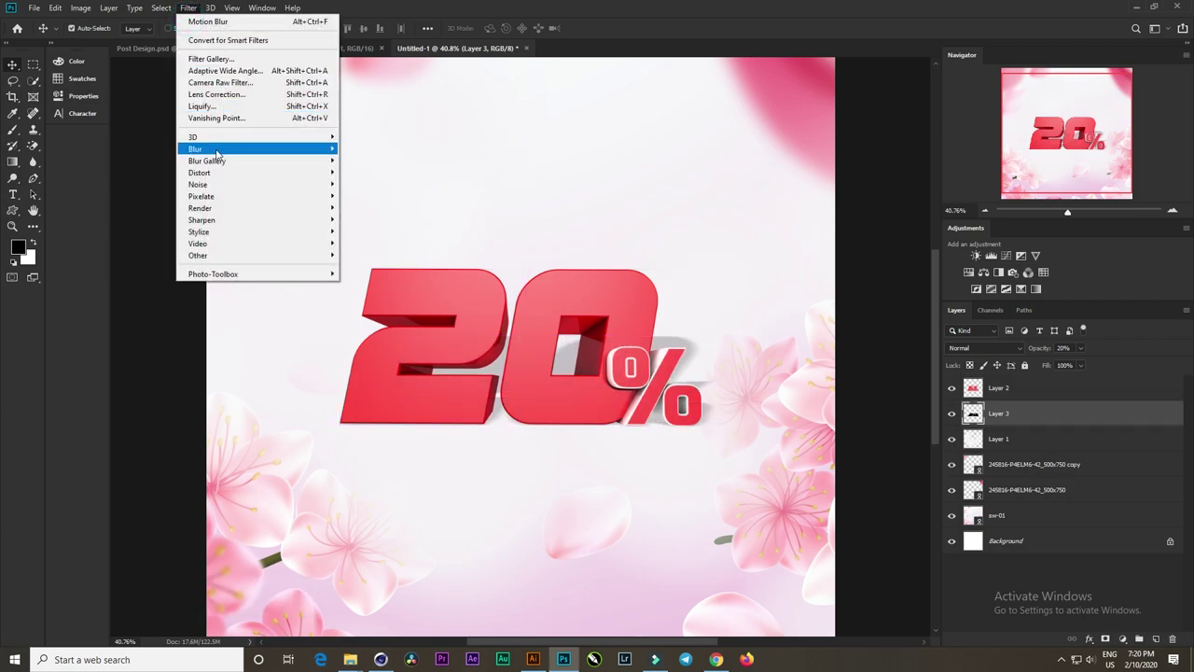
click(365, 198)
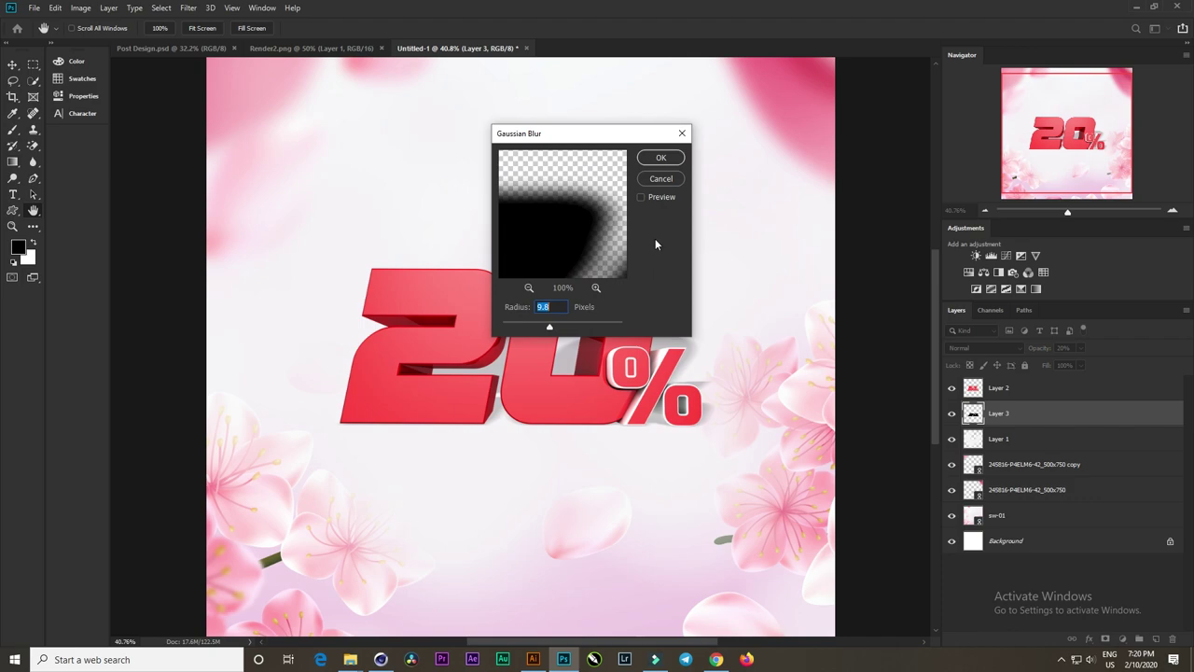
click(659, 161)
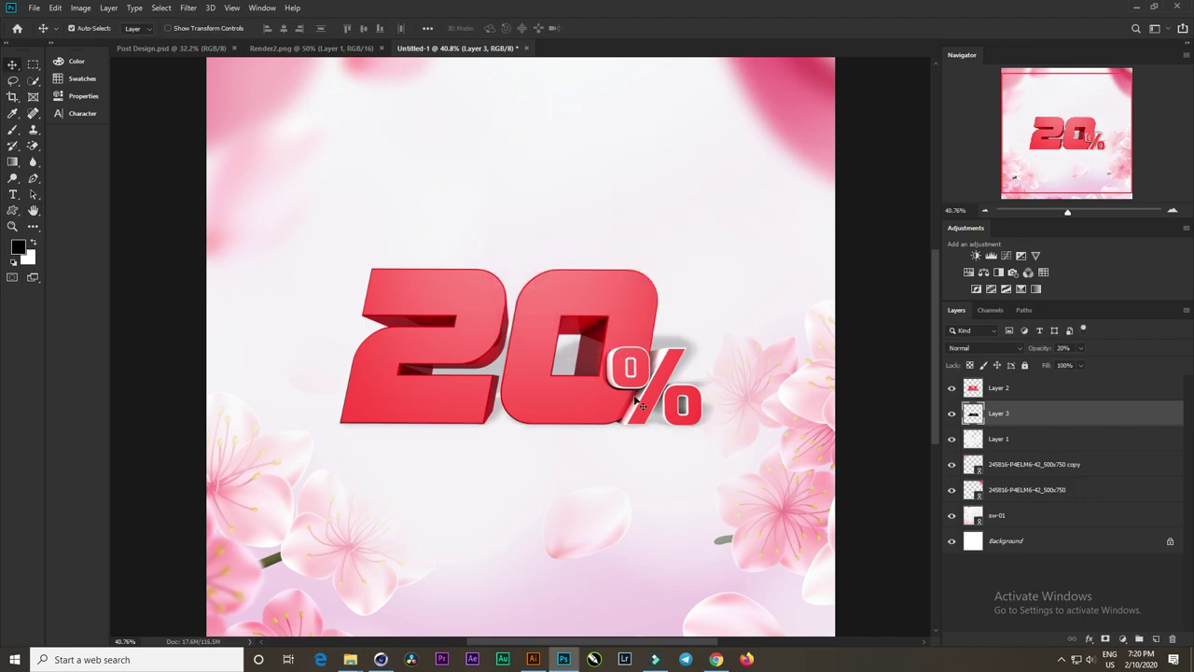
shift+click(602, 403)
right_click(1039, 411)
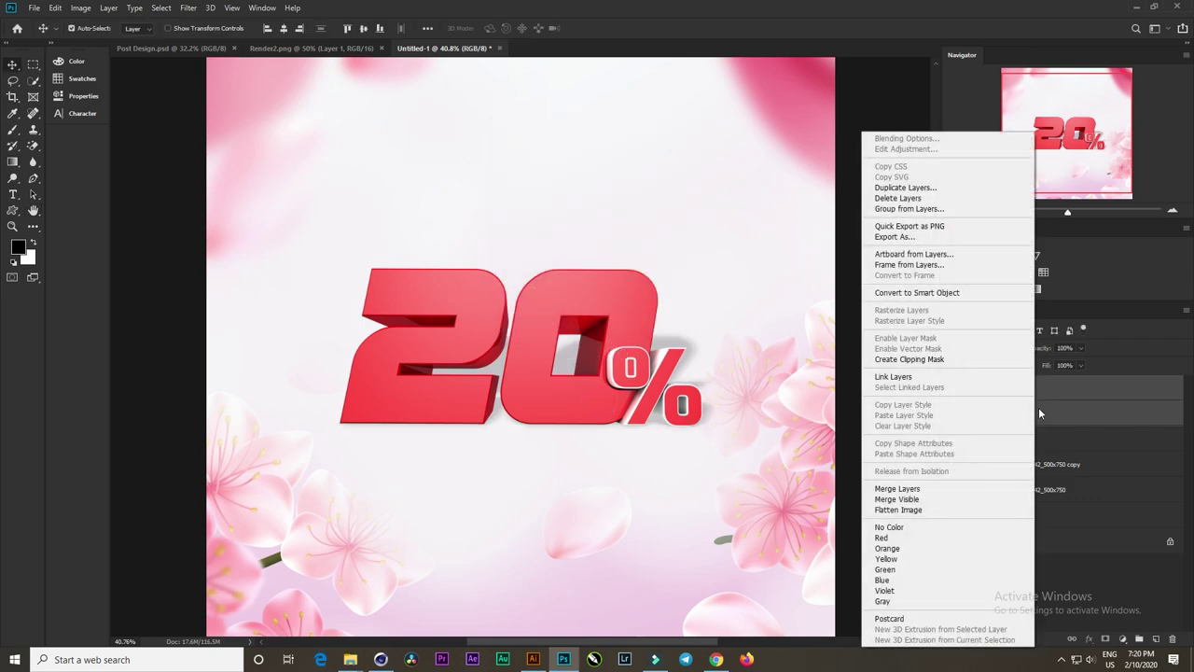
click(947, 291)
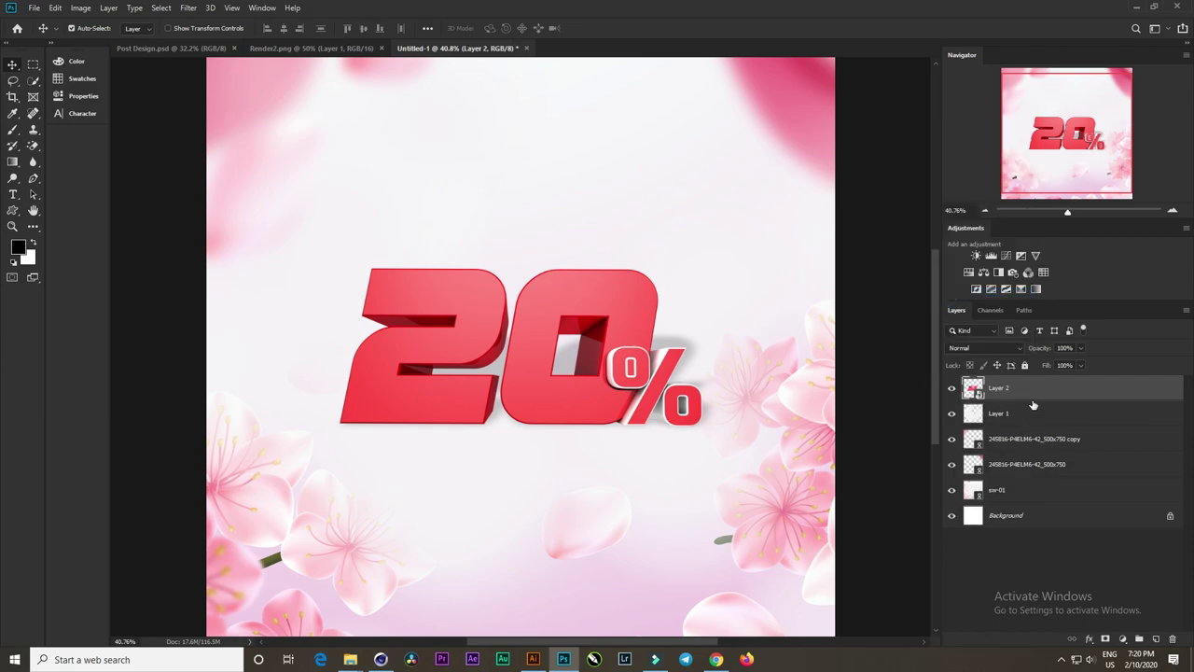
Step: Switch the Layers panel to larger thumbnails and nudge the 20% render slightly right
right_click(1031, 382)
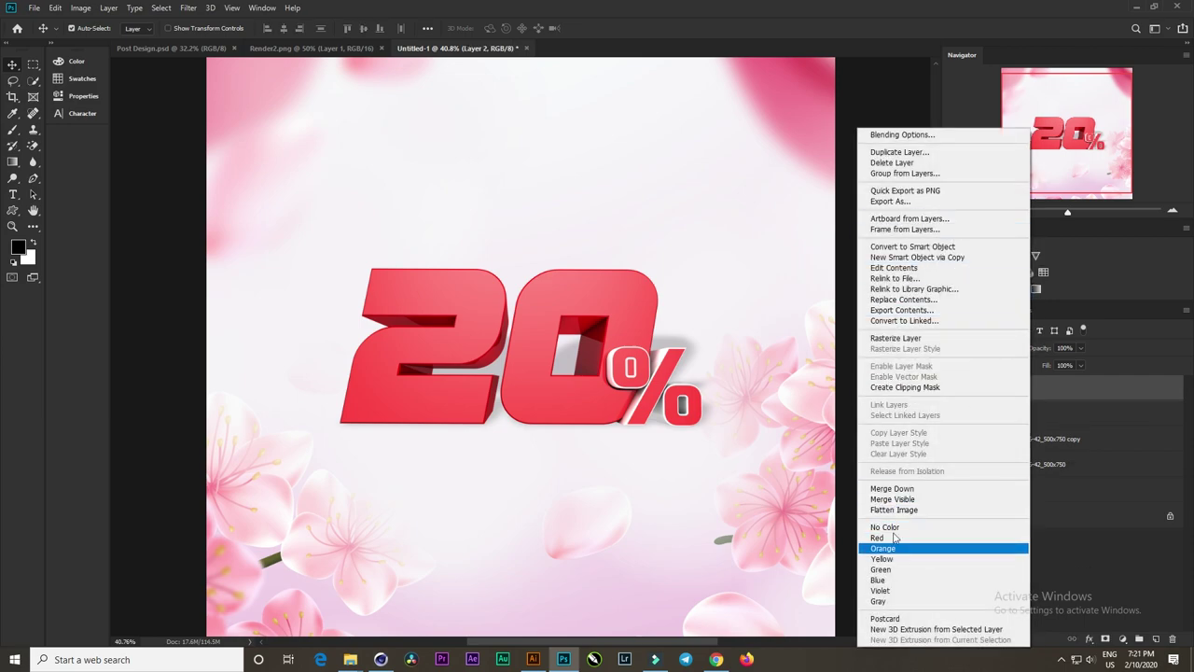
click(1068, 548)
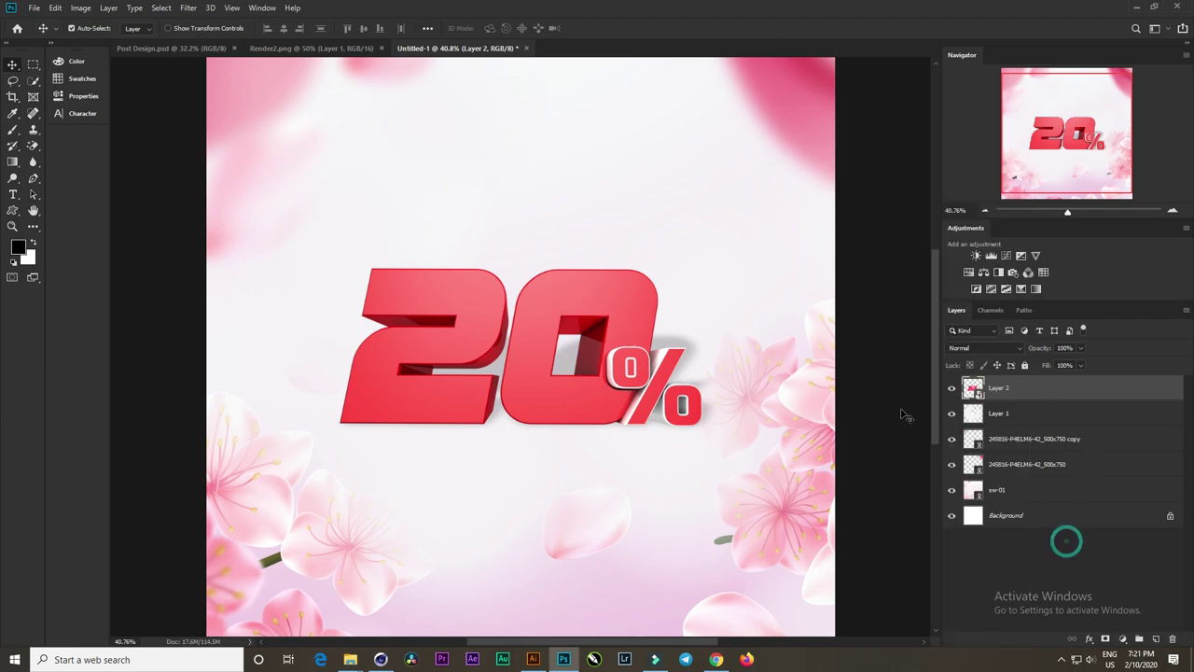
right_click(972, 390)
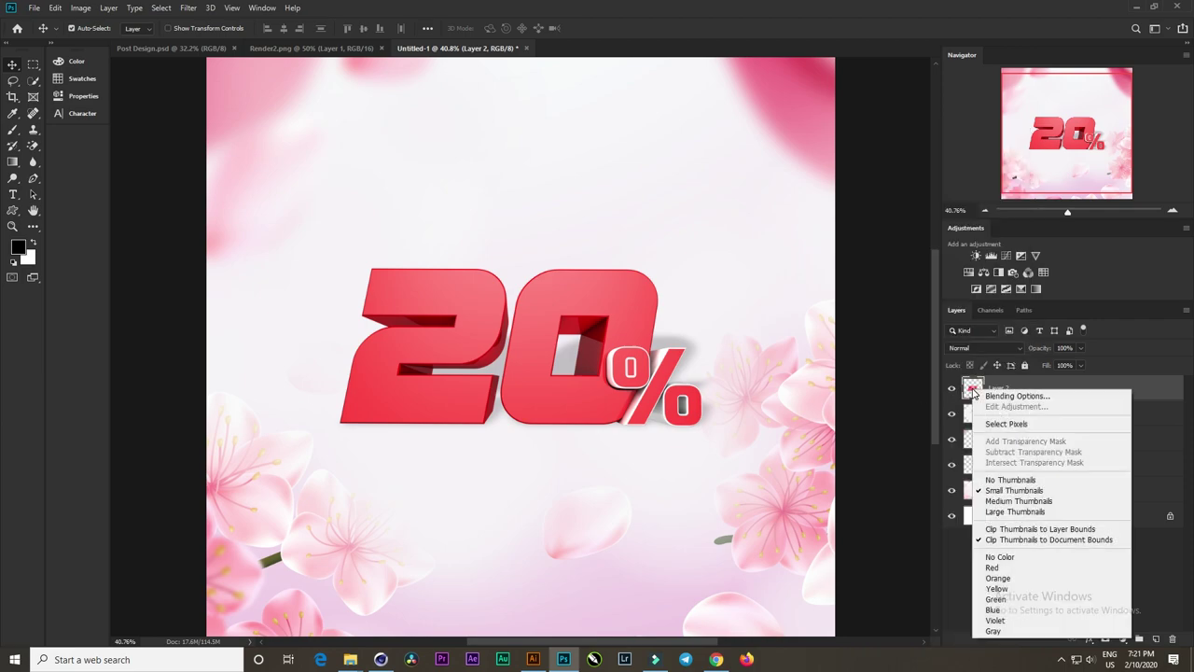
click(1013, 512)
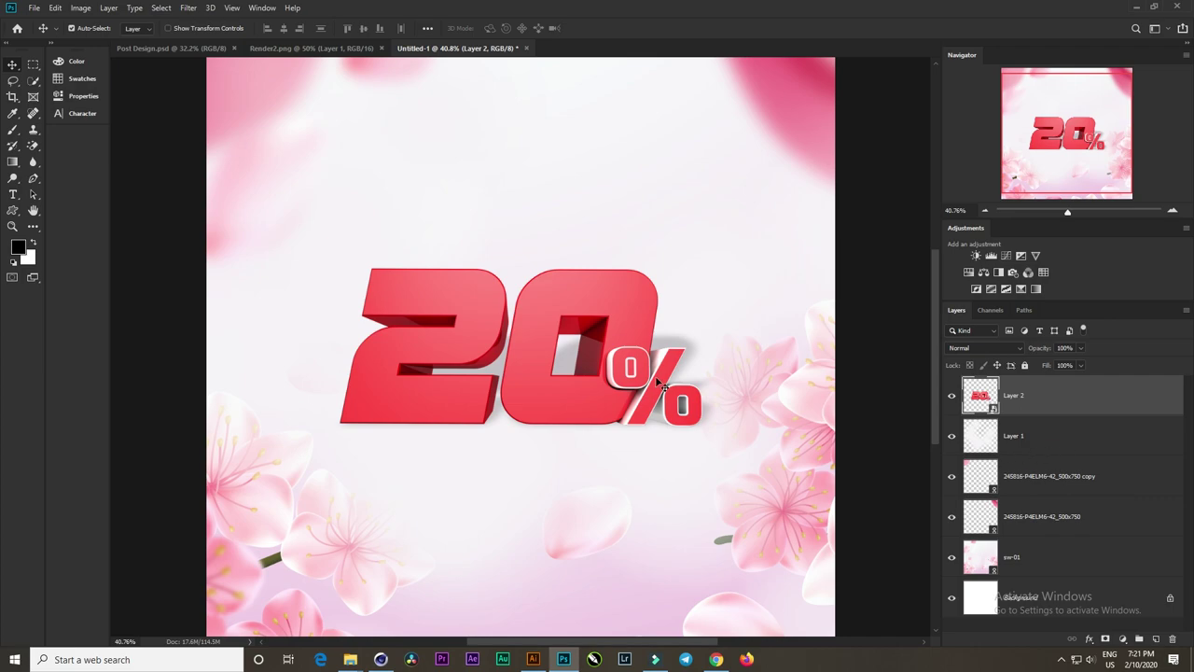
drag(616, 373, 624, 375)
Step: Copy the Khmer text layers from Post Design.psd into Untitled-1, with Layer 2 above Layer 3
click(173, 48)
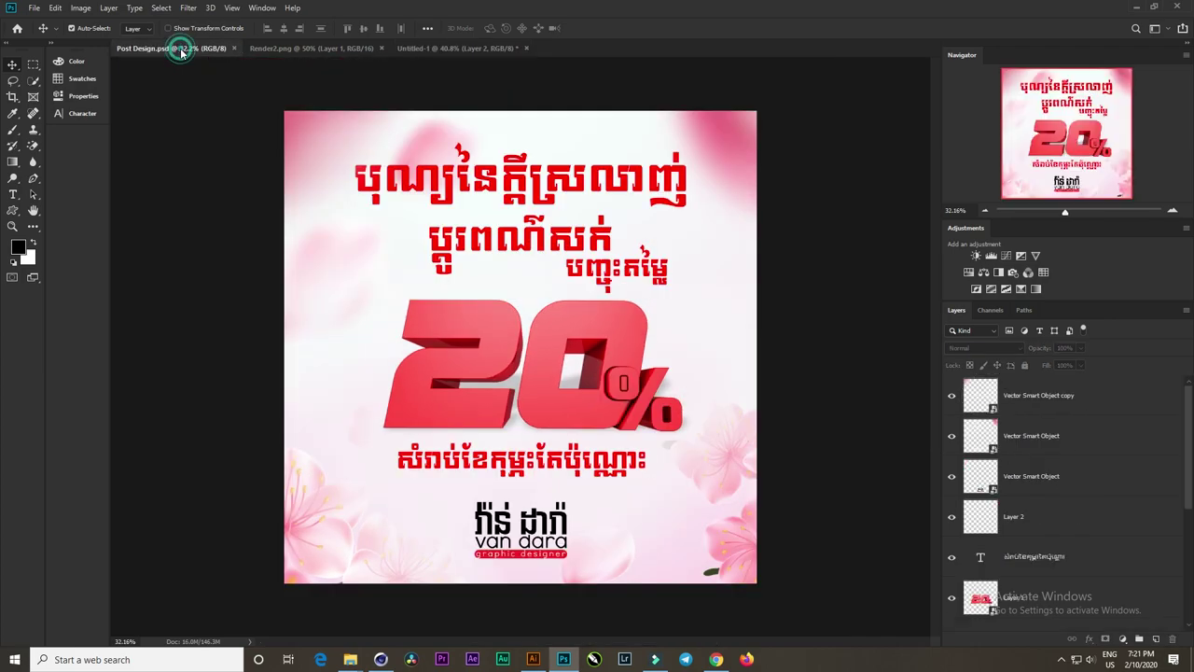
shift+click(544, 248)
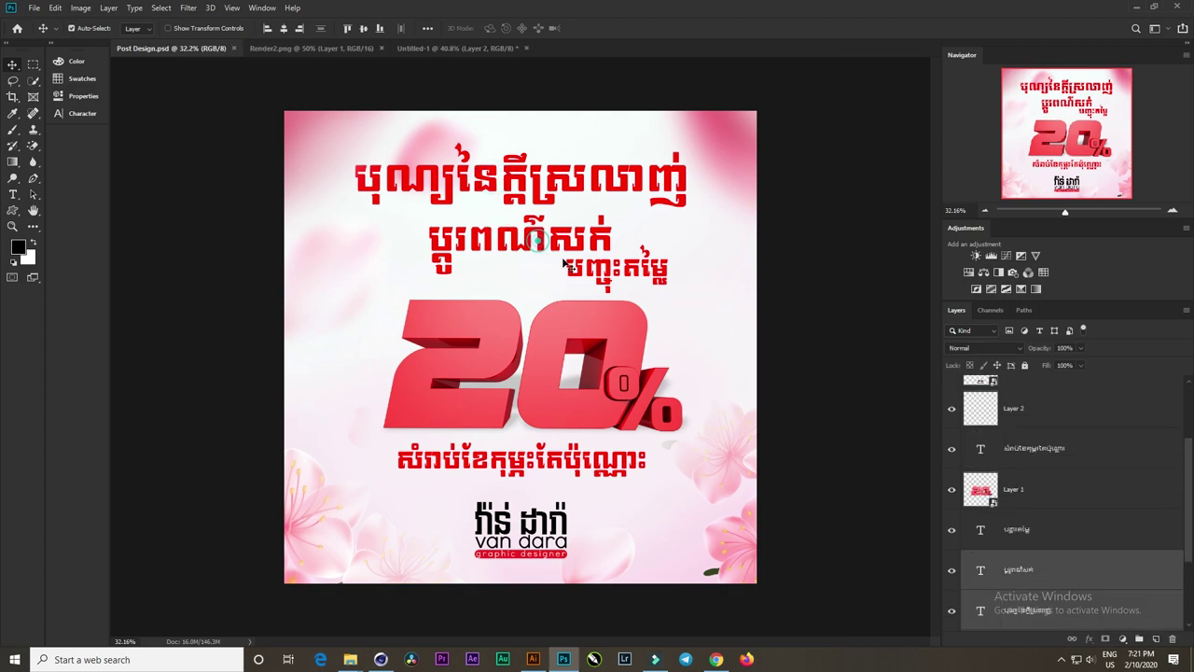
shift+click(623, 277)
shift+click(560, 463)
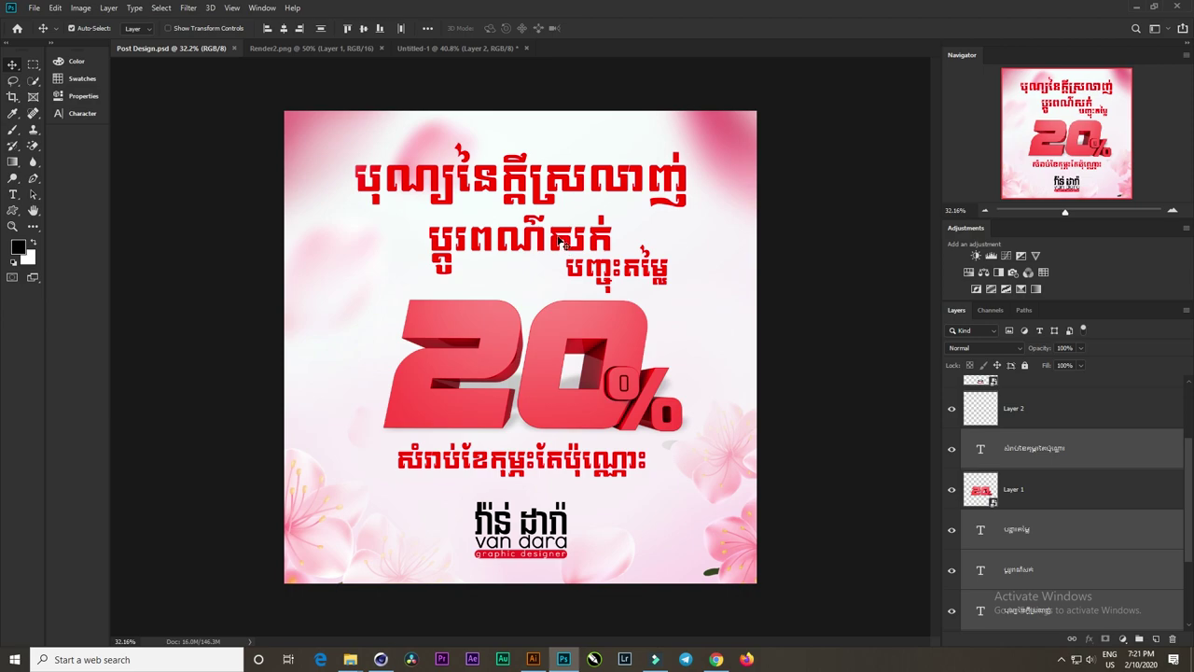
drag(559, 241, 356, 54)
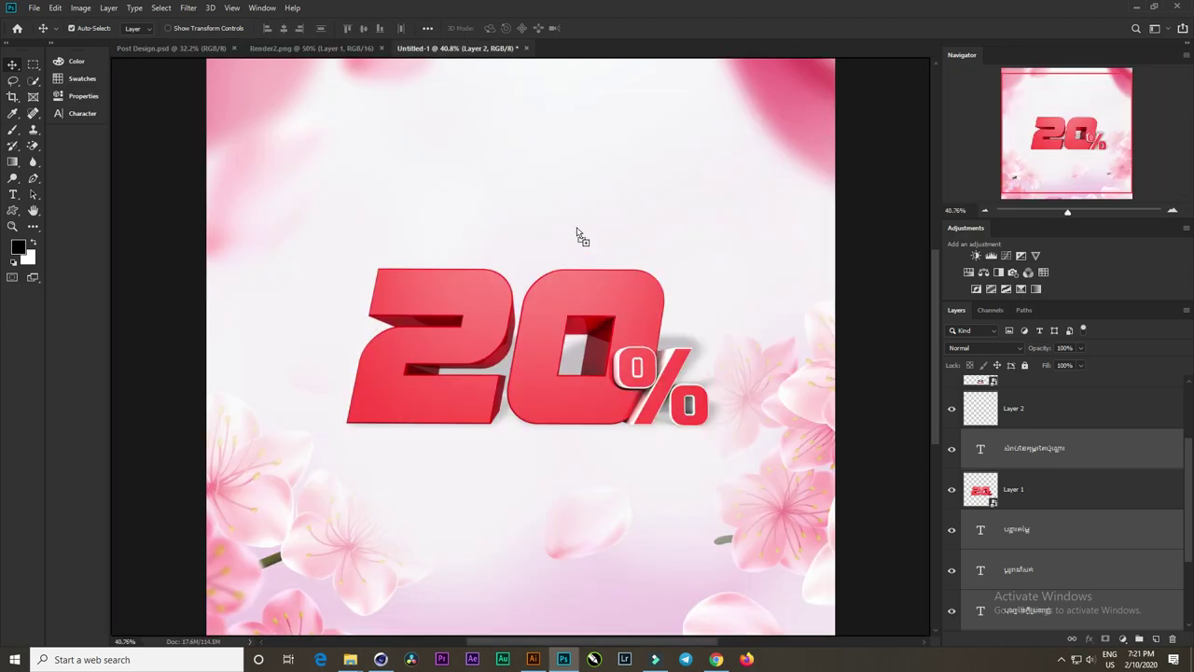
drag(348, 53, 560, 187)
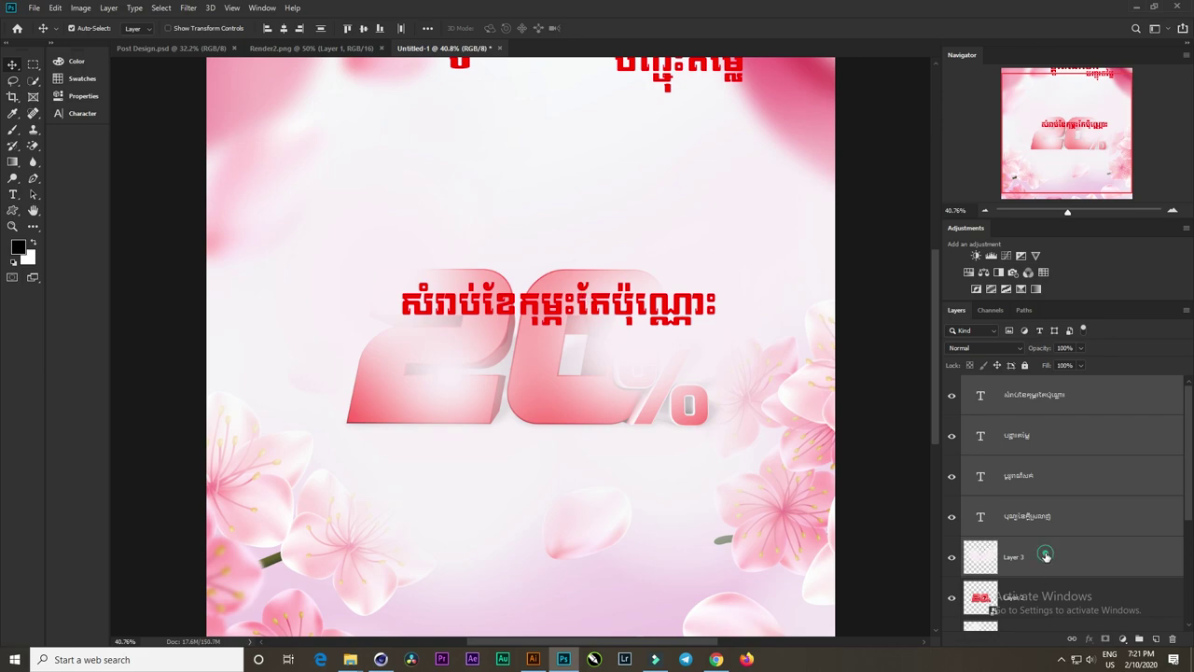
drag(1046, 556, 1044, 559)
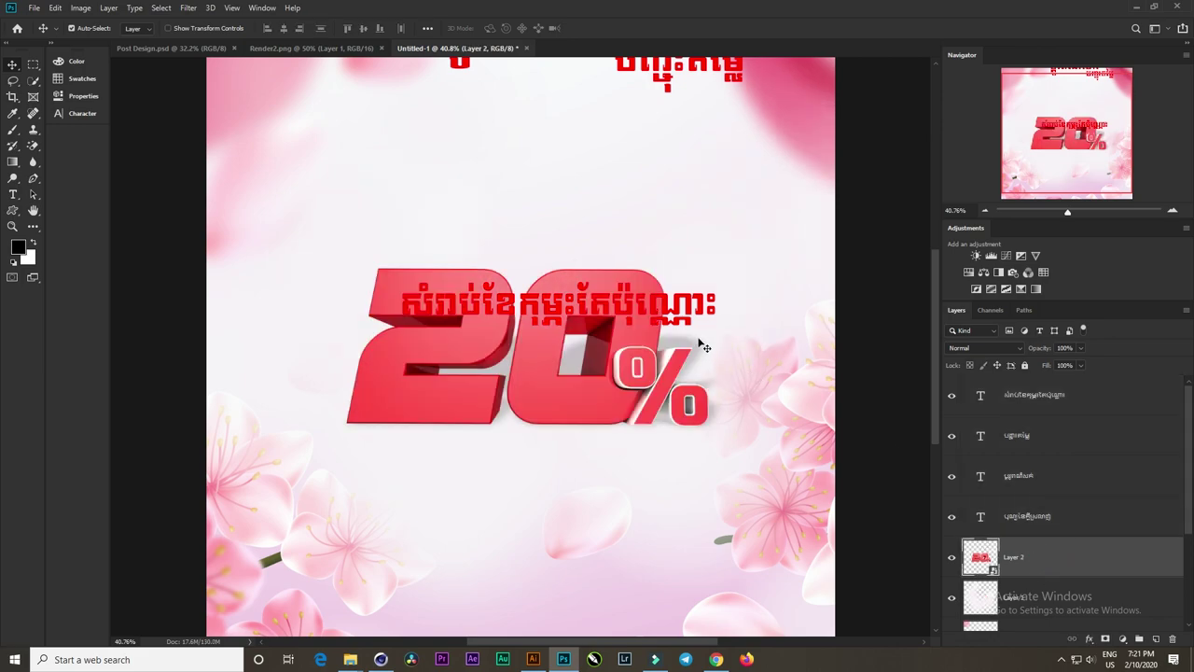
Step: Move the Khmer headline down into the canvas and the bottom line below the 20% graphic
drag(656, 308, 607, 456)
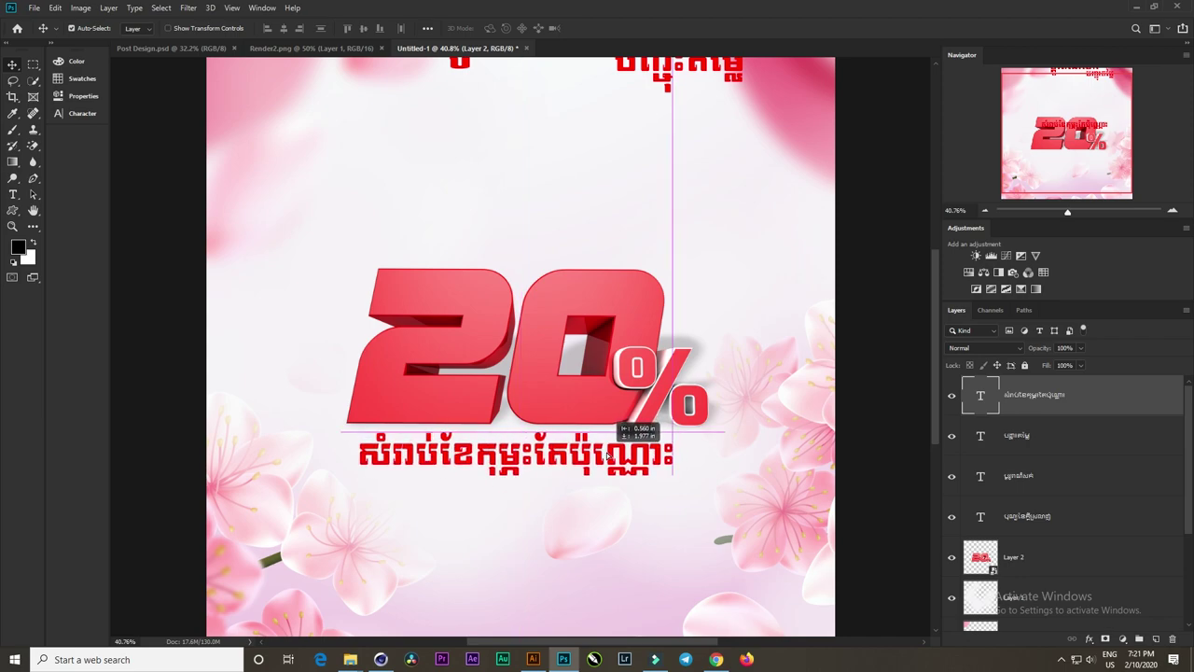
scroll(634, 425, down, 2)
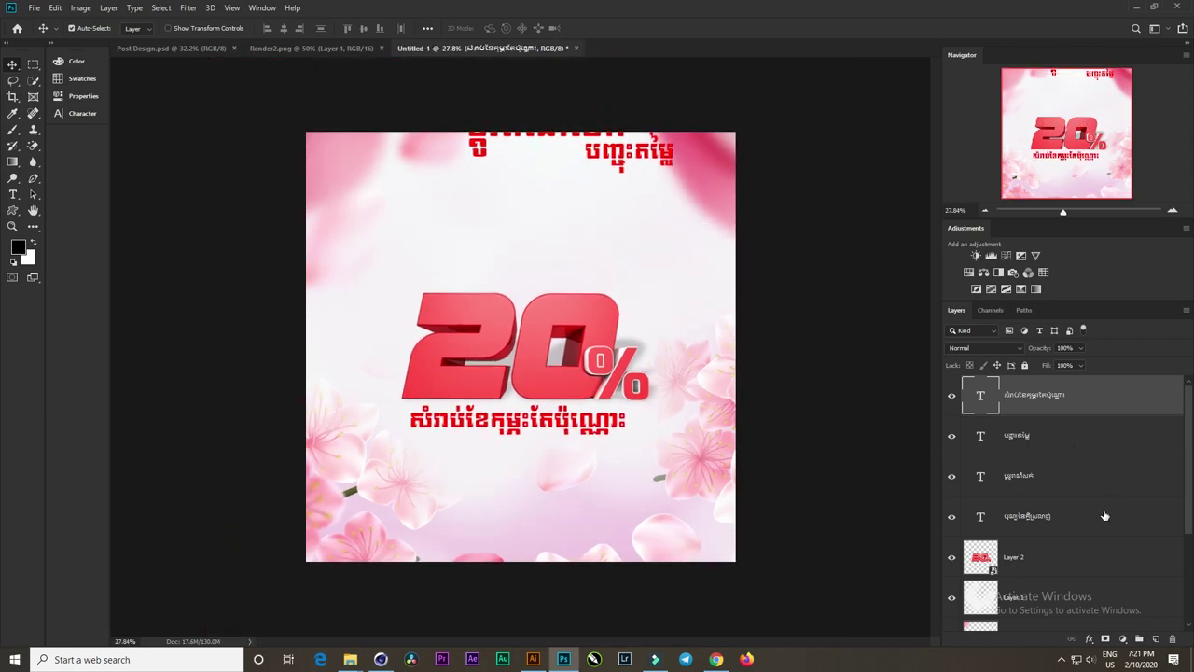
click(1022, 435)
shift+click(1045, 516)
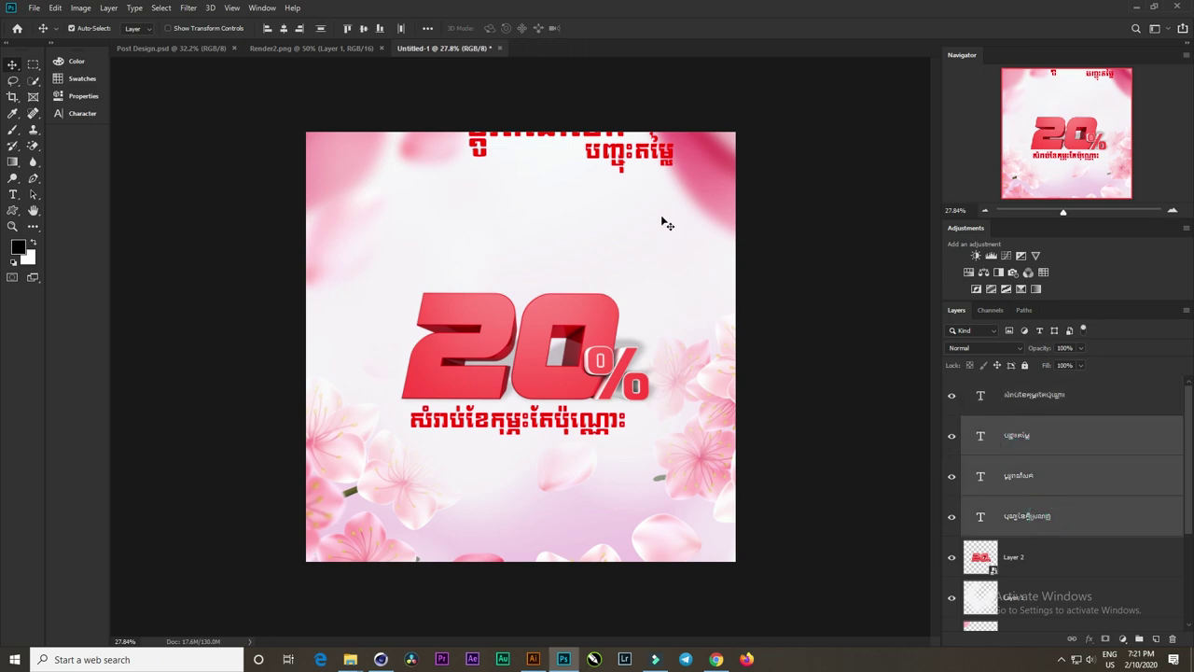
drag(646, 159, 617, 254)
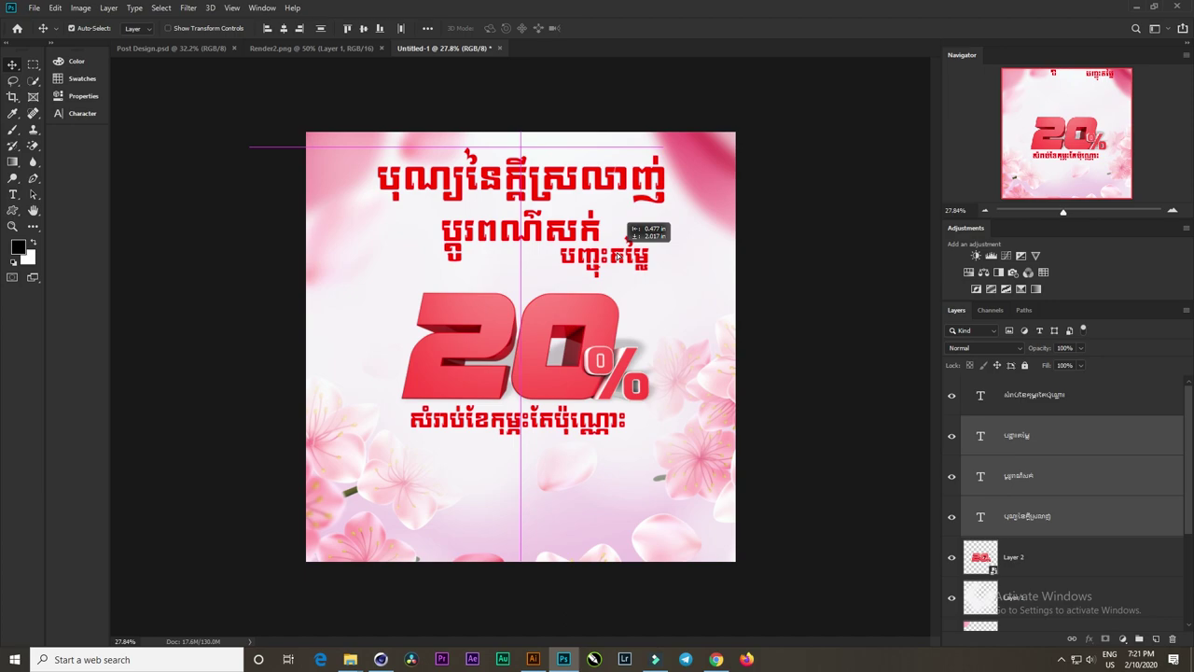
drag(579, 425, 579, 492)
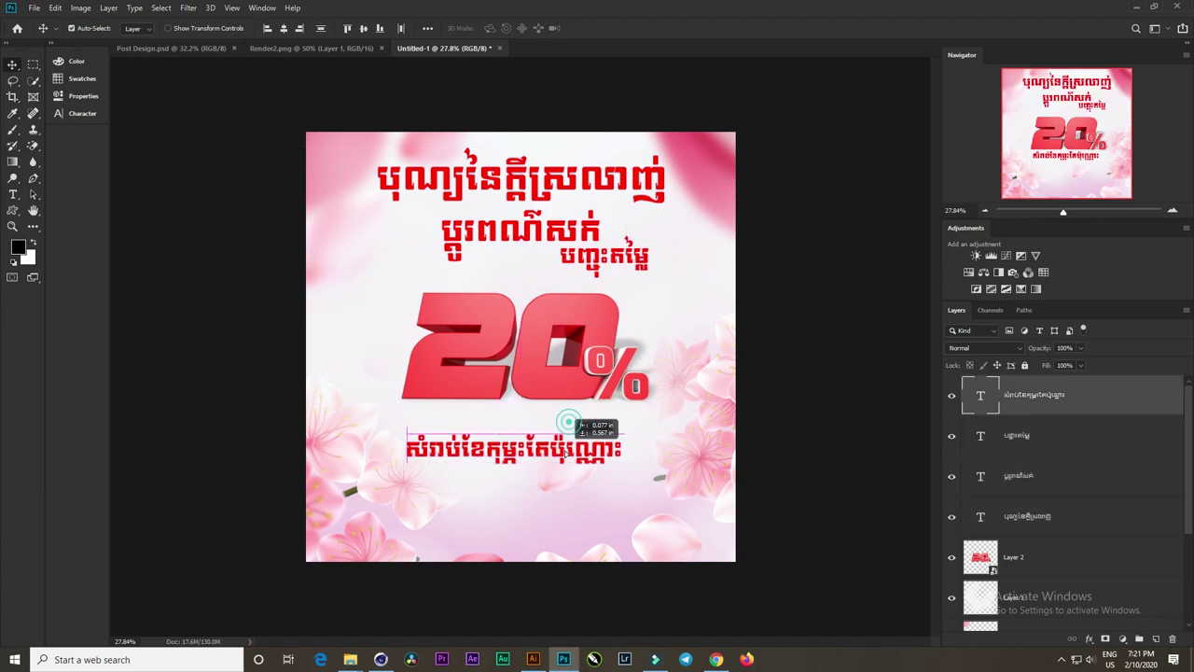
Step: Enlarge the 20% graphic to about 130% and move the bottom Khmer line slightly up
click(576, 403)
key(ctrl+t)
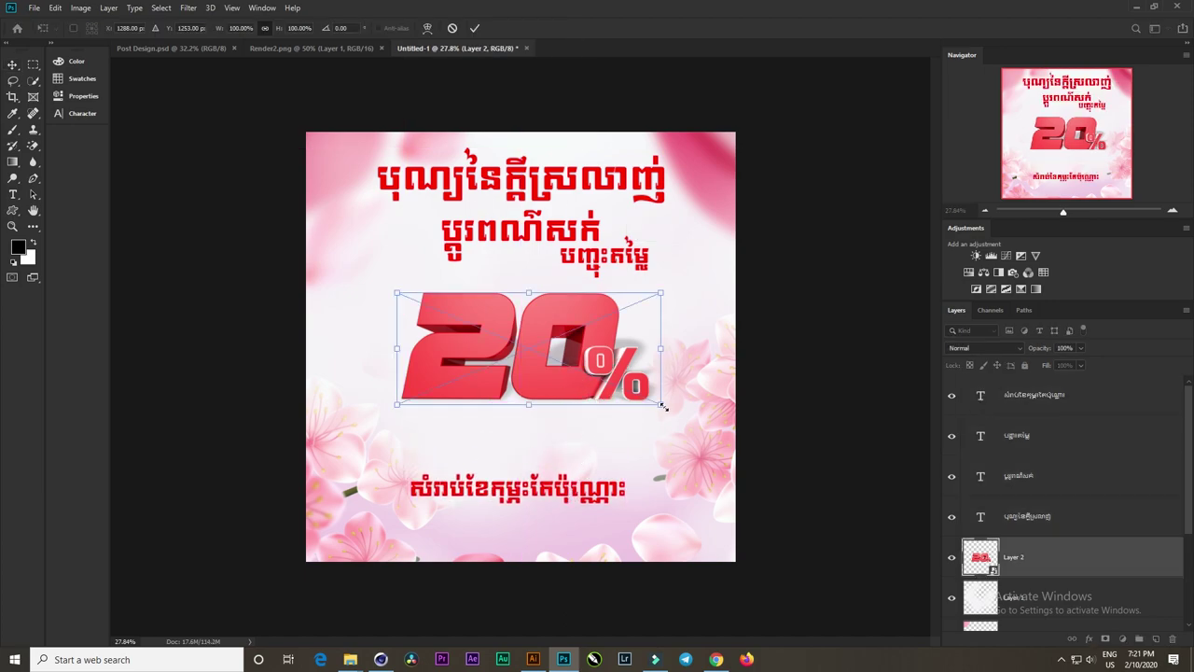
drag(663, 406, 702, 436)
drag(612, 384, 621, 412)
drag(707, 446, 696, 443)
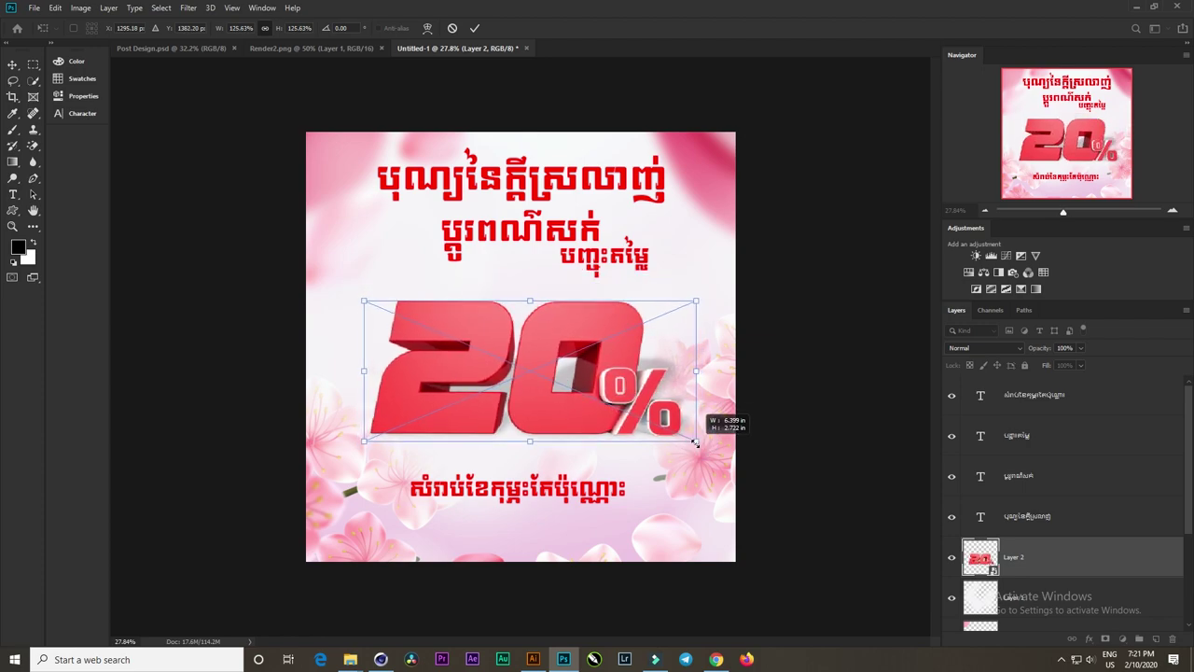
key(Return)
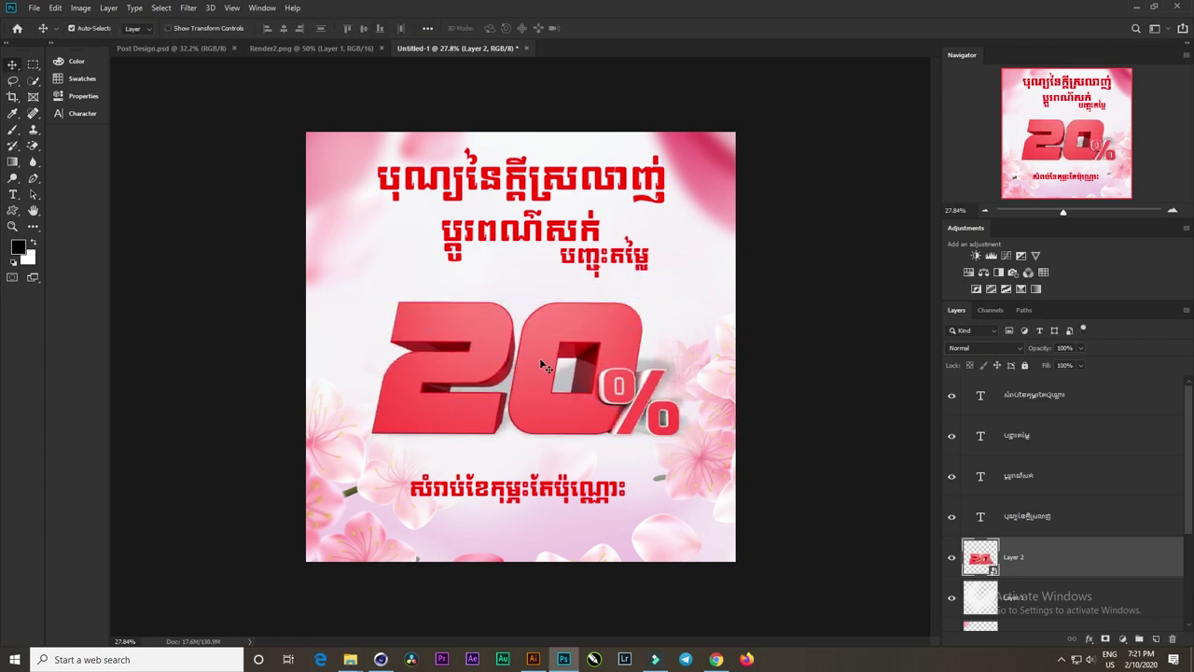
scroll(544, 366, up, 1)
drag(575, 527, 566, 475)
Step: Scale the 20% graphic back to about 118% and raise it slightly
click(573, 435)
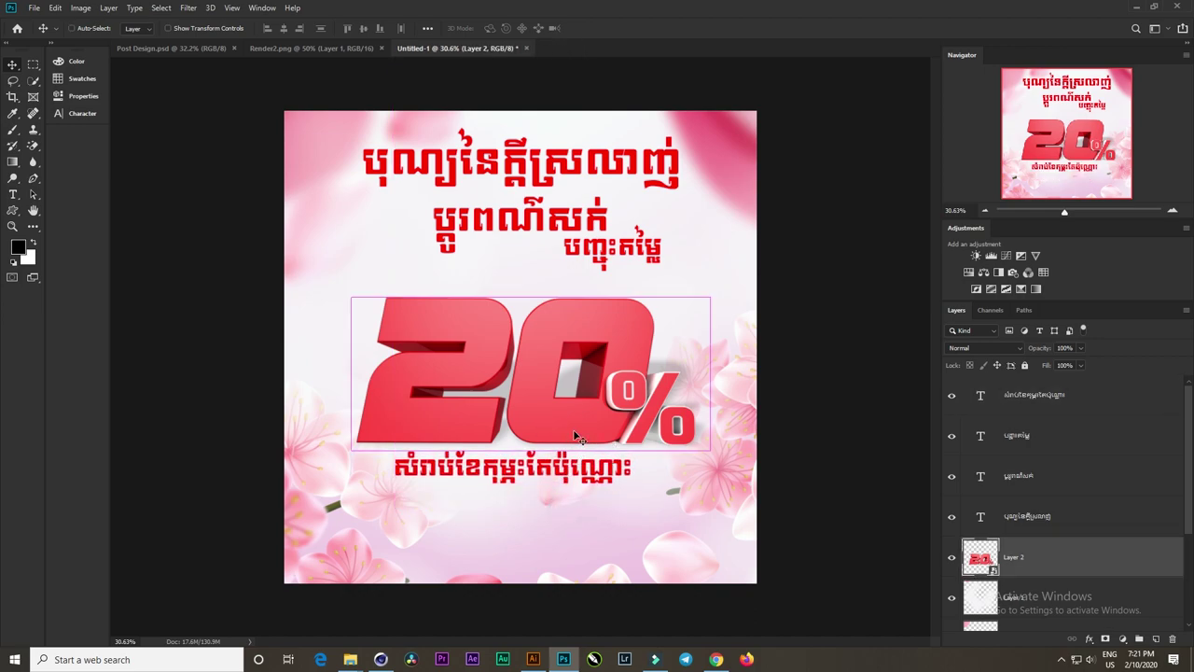
key(ctrl+t)
drag(710, 450, 702, 448)
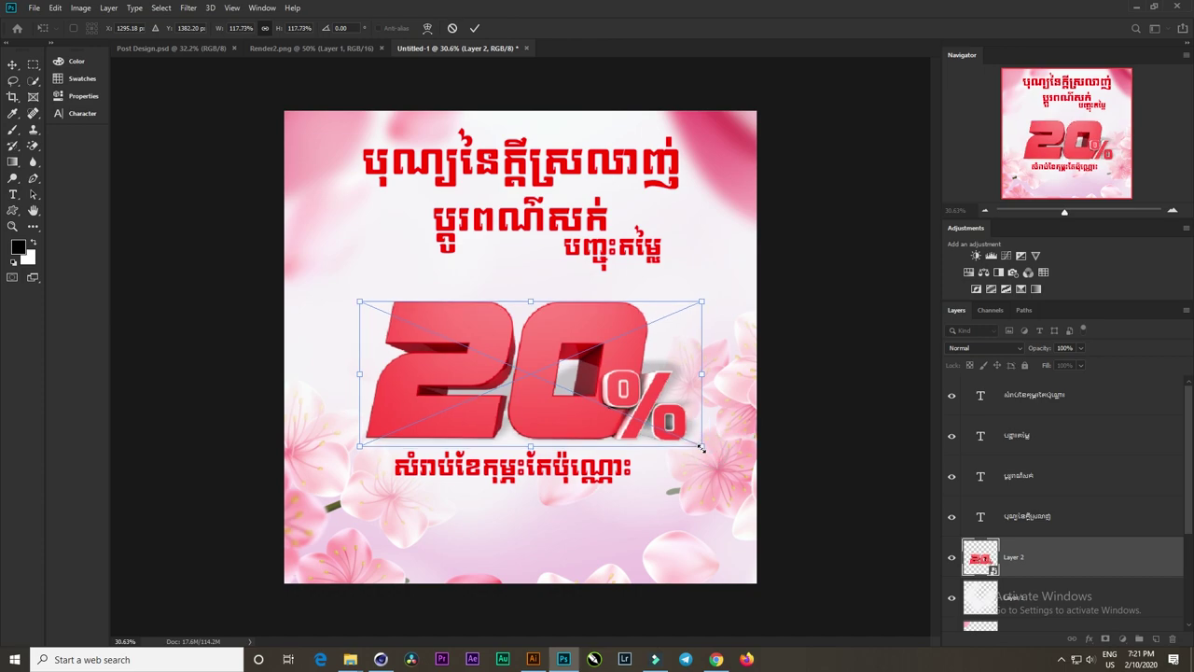
key(Return)
drag(608, 422, 607, 410)
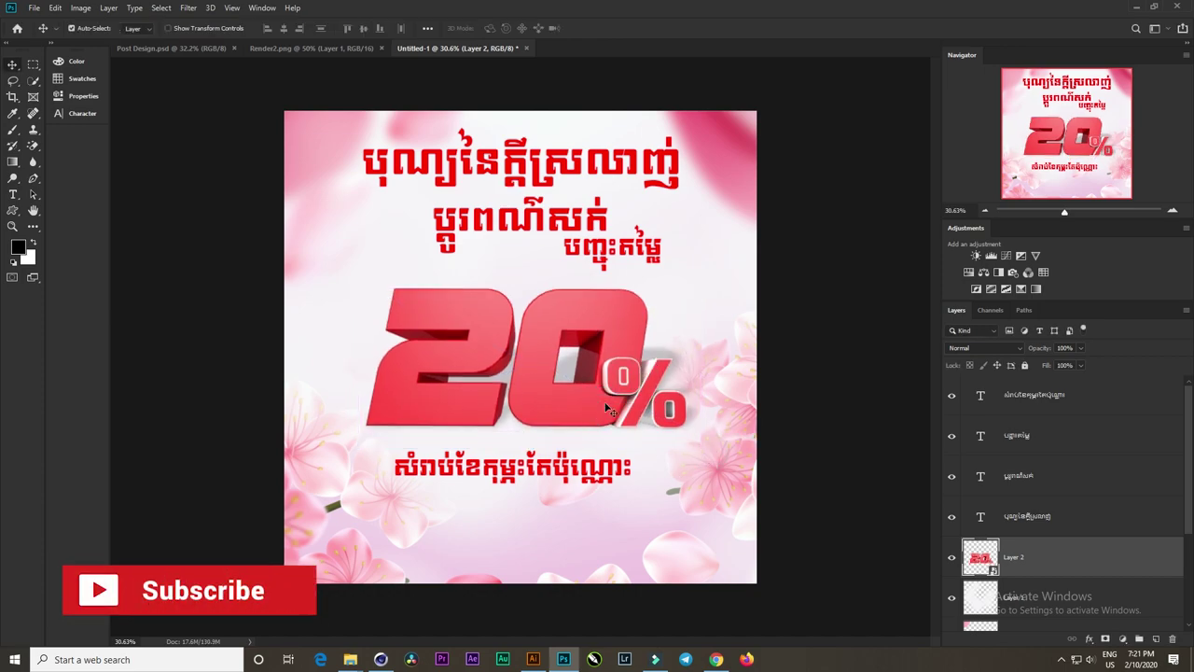
click(695, 560)
scroll(642, 467, down, 1)
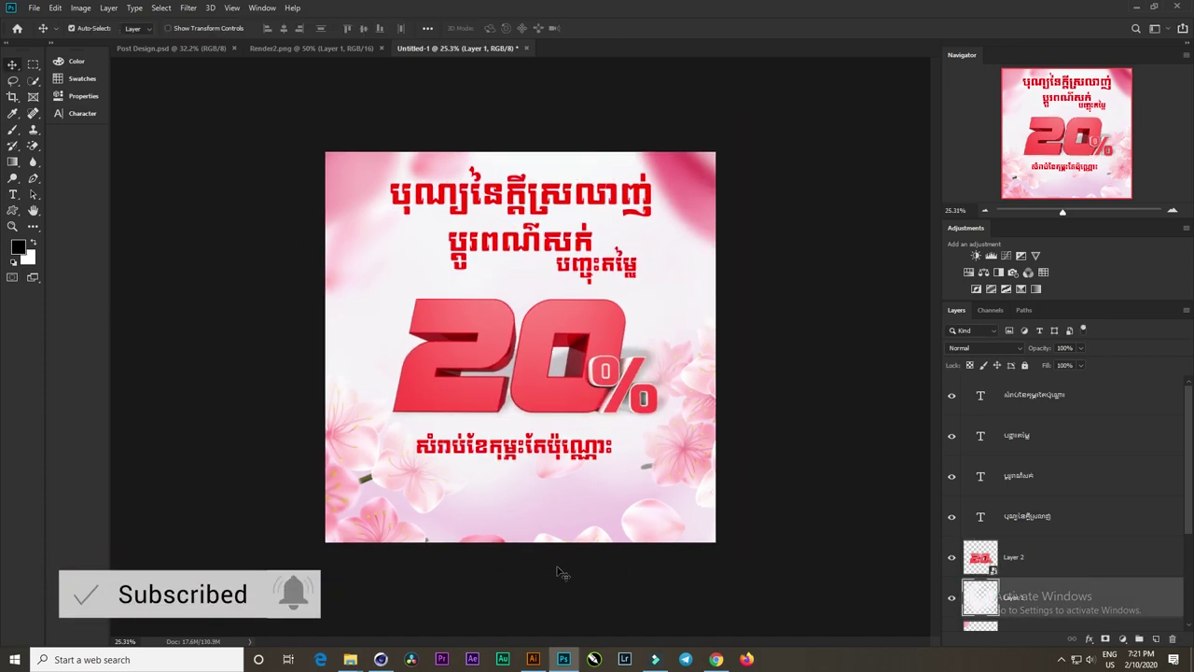
Step: Brush sampled light pink over the petals around the 20% and below the bottom text
key(b)
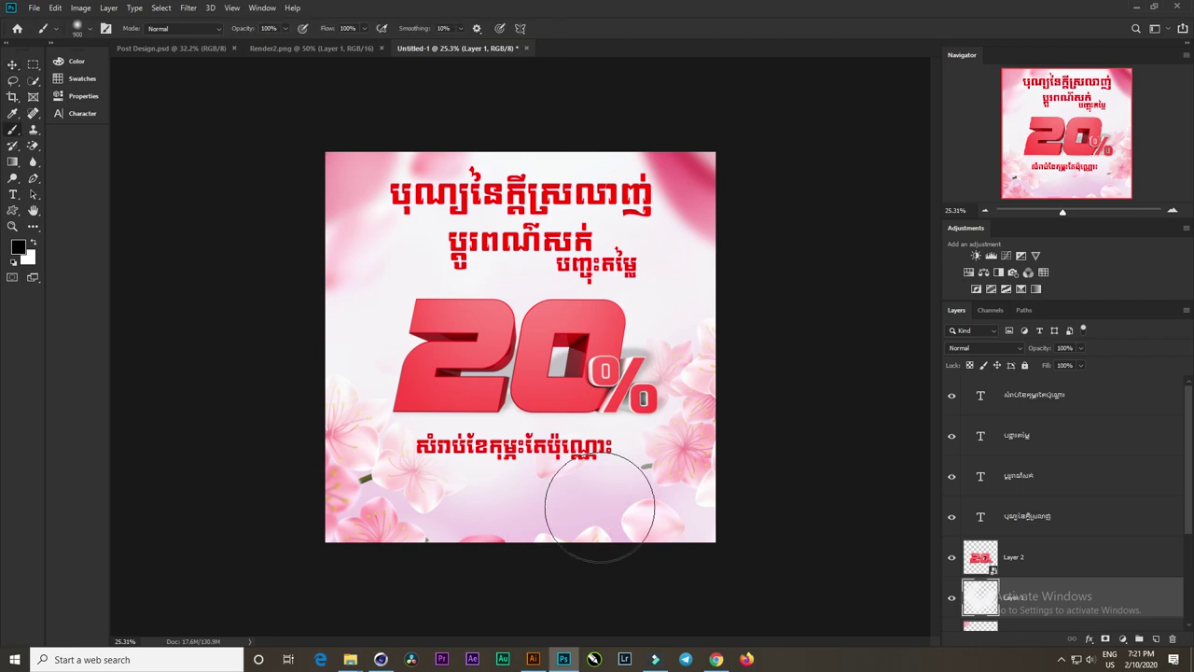
alt+click(629, 424)
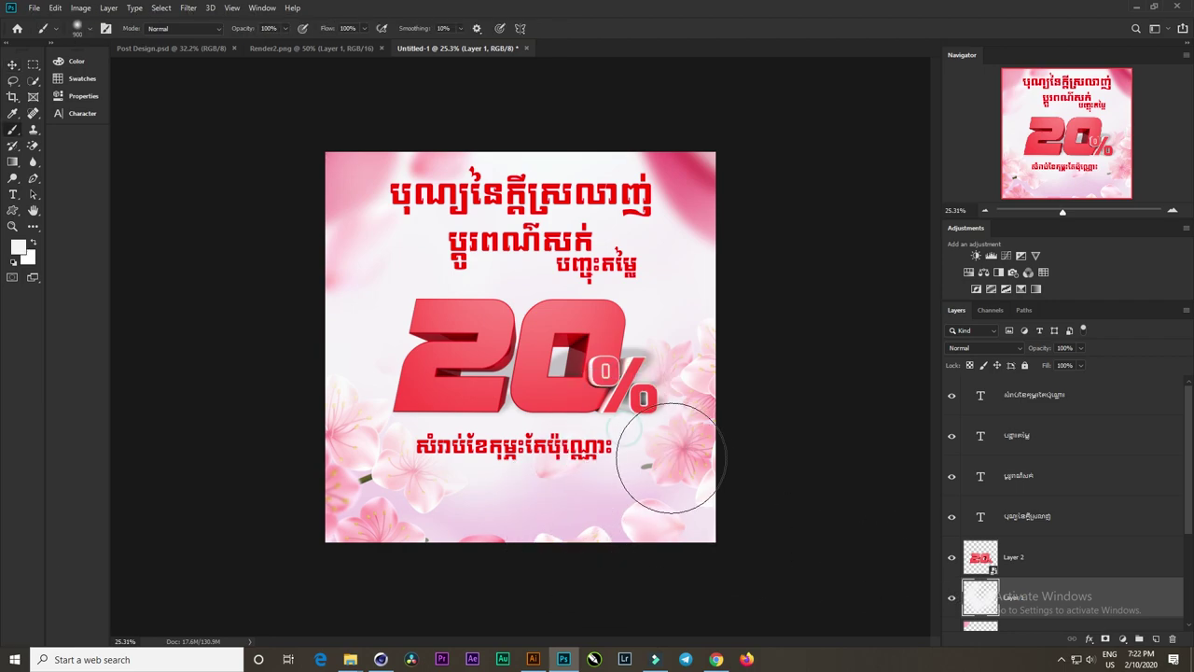
click(661, 459)
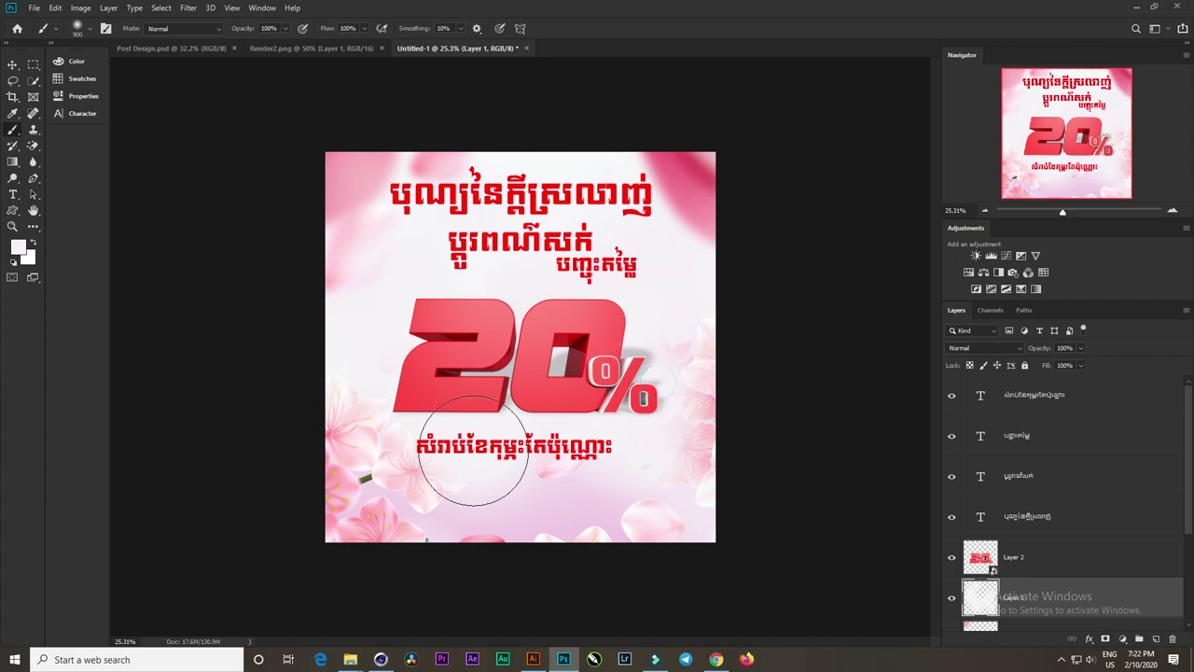
drag(457, 504, 454, 468)
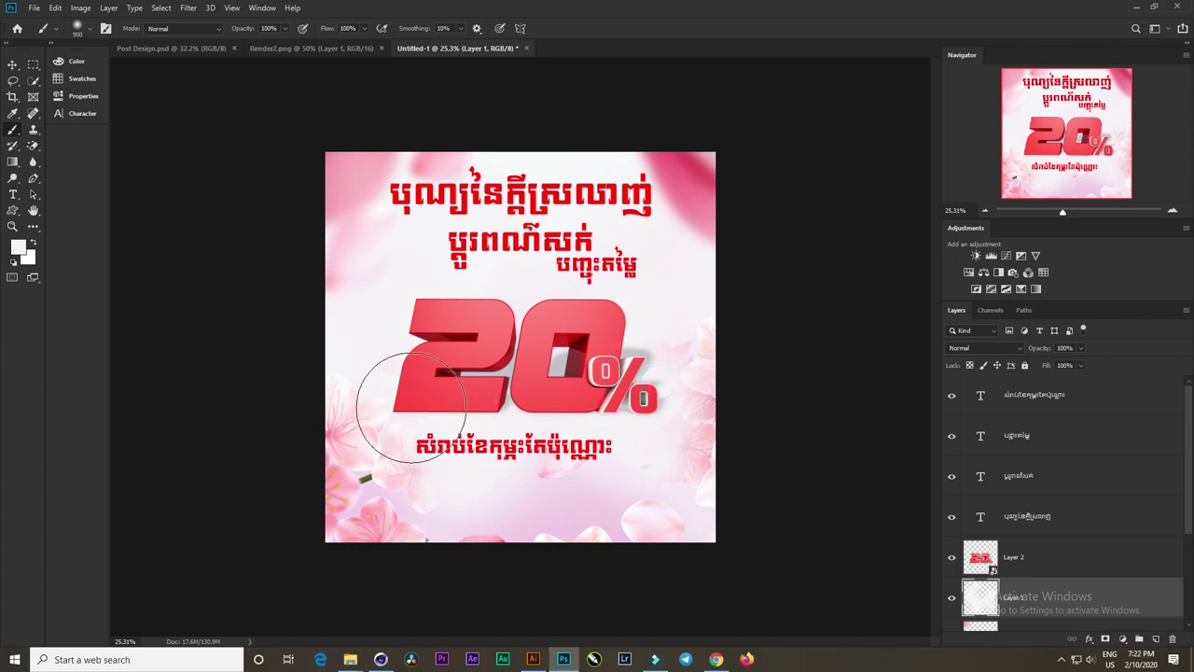
drag(373, 439, 395, 414)
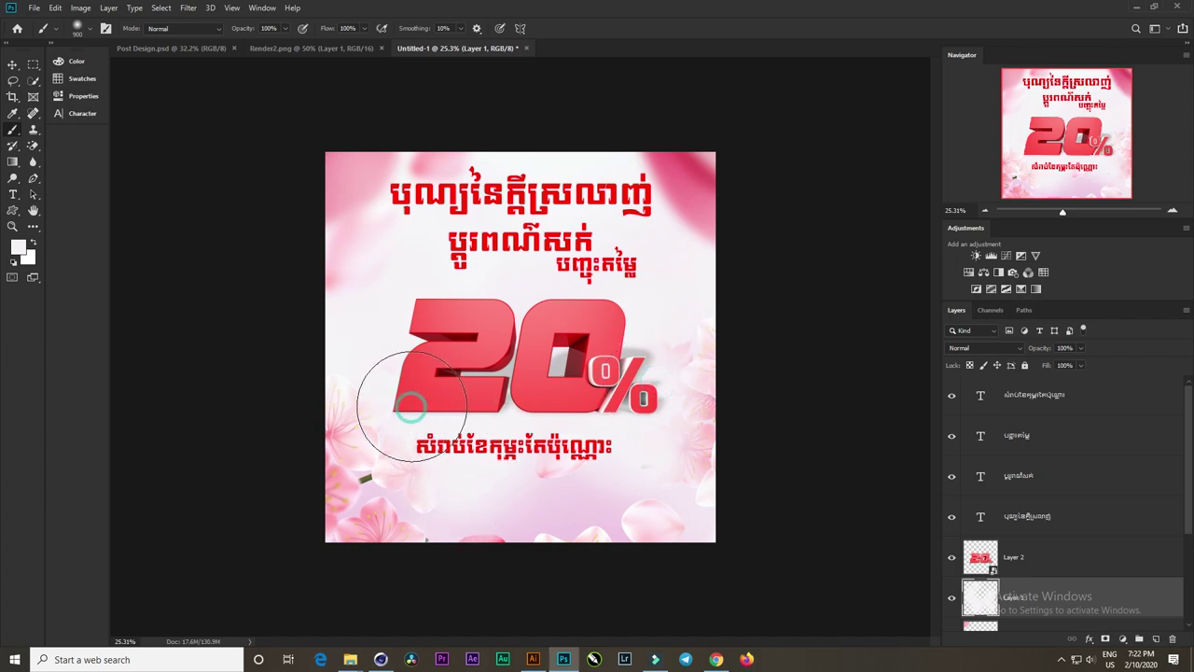
click(528, 498)
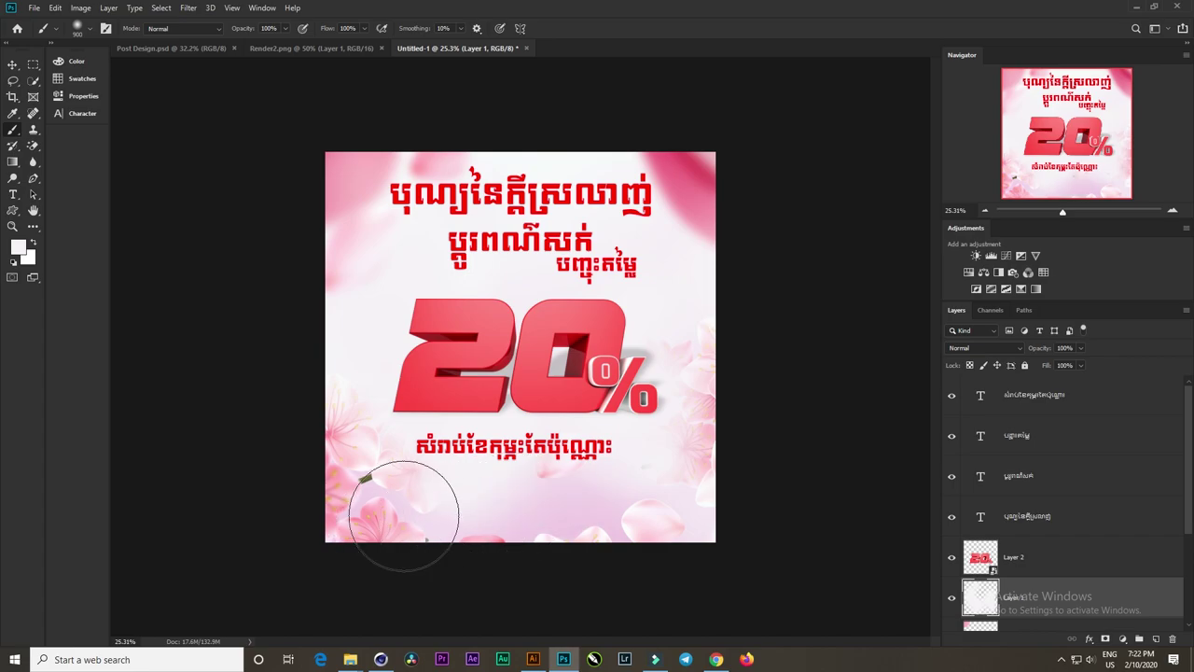
key(alt+z)
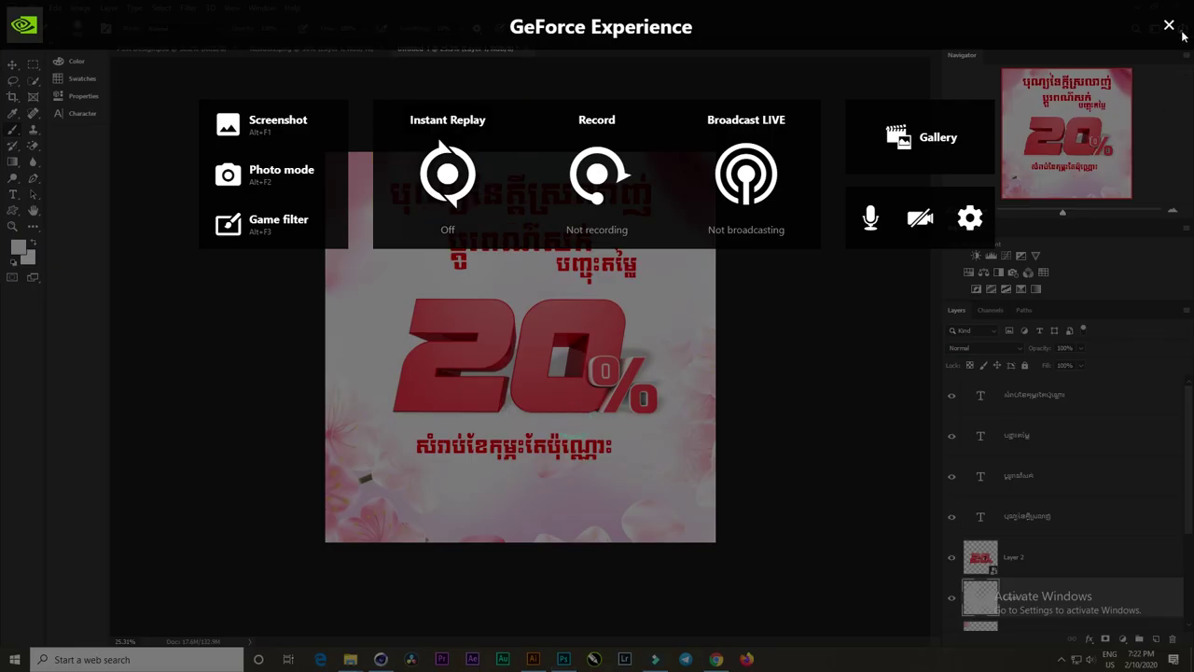
click(1169, 25)
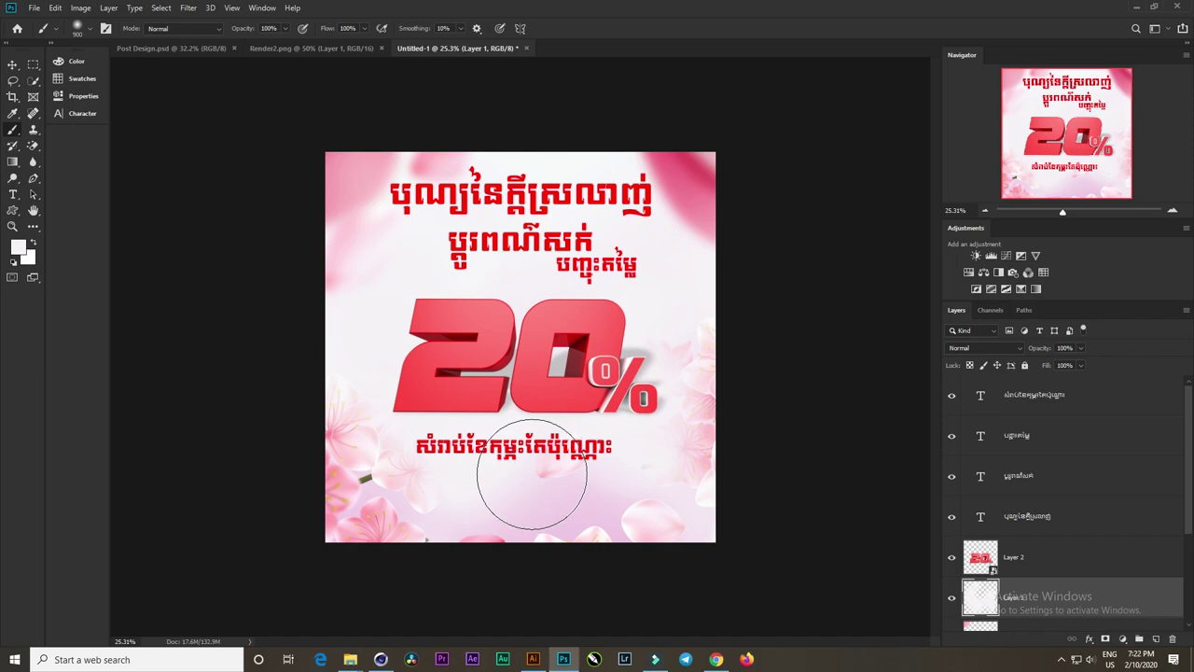
click(13, 65)
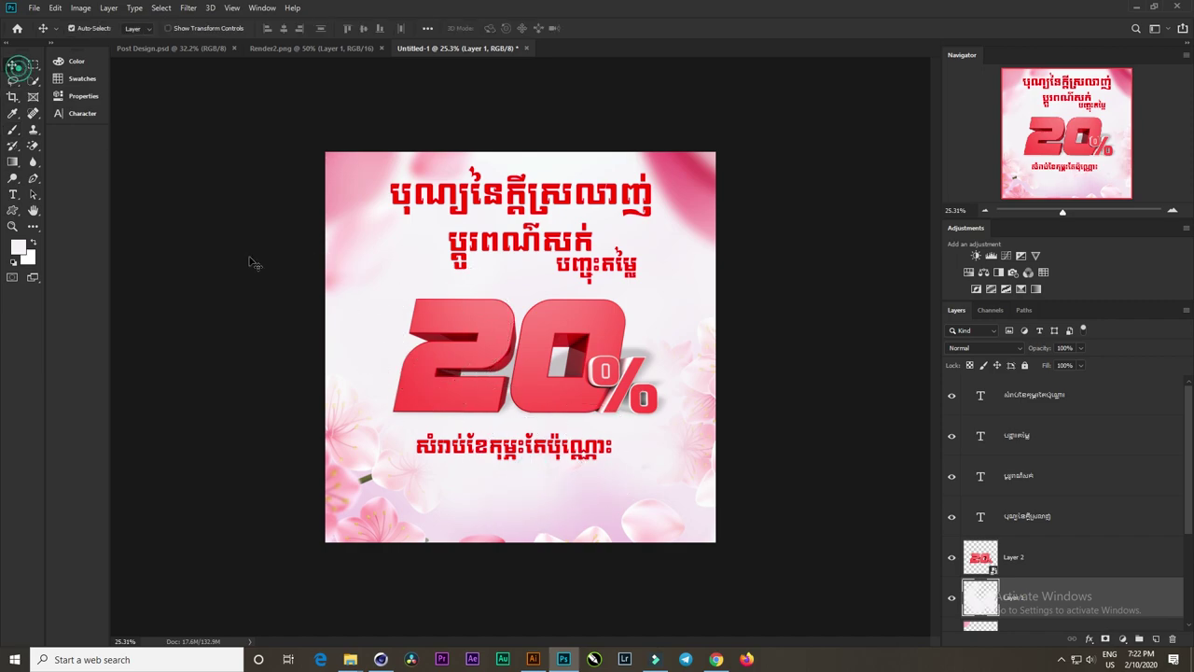
scroll(542, 421, up, 2)
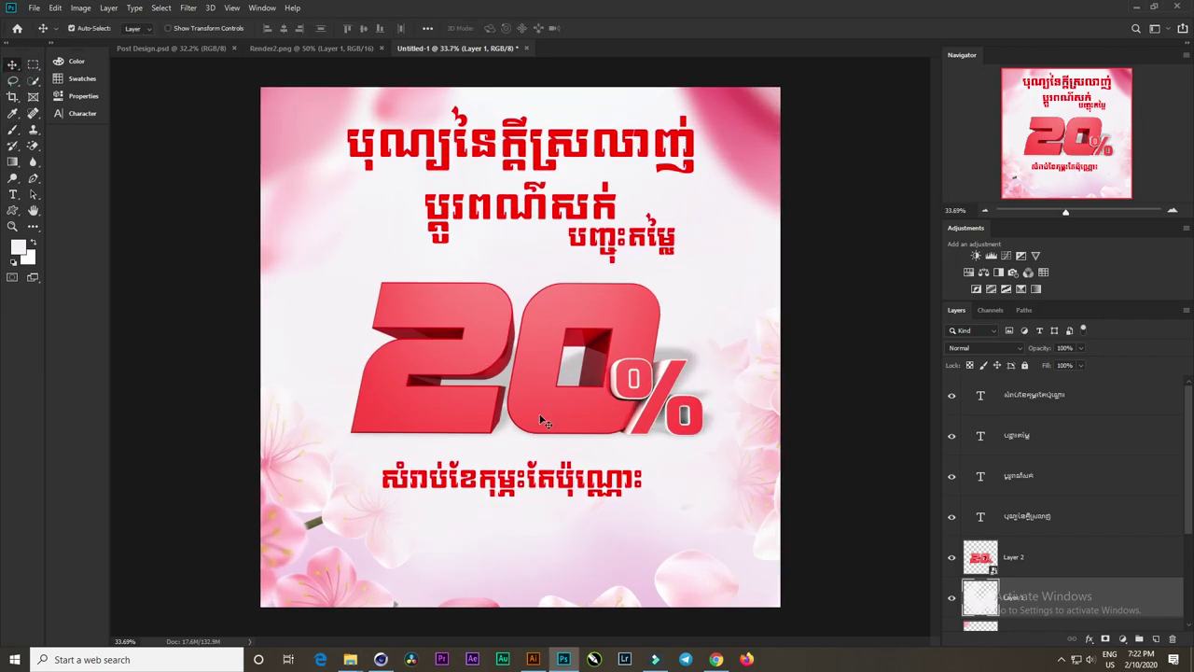
Step: Nudge the bottom Khmer line up beneath the 20%, then return to Post Design.psd
click(616, 243)
drag(597, 478, 584, 466)
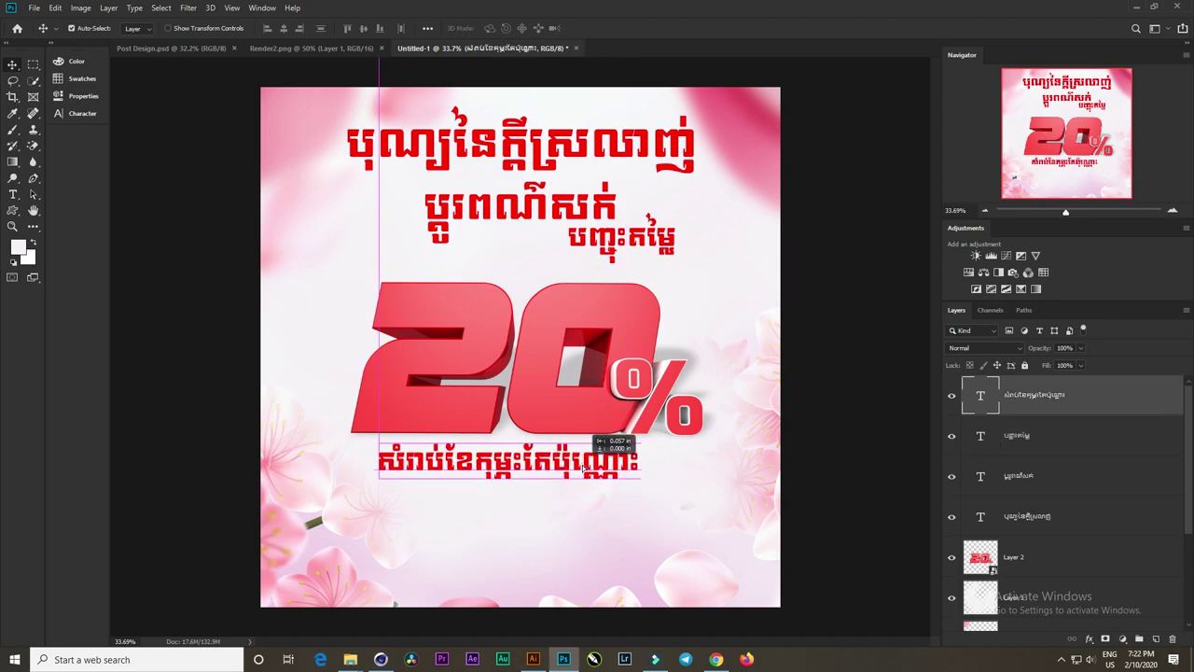
click(594, 413)
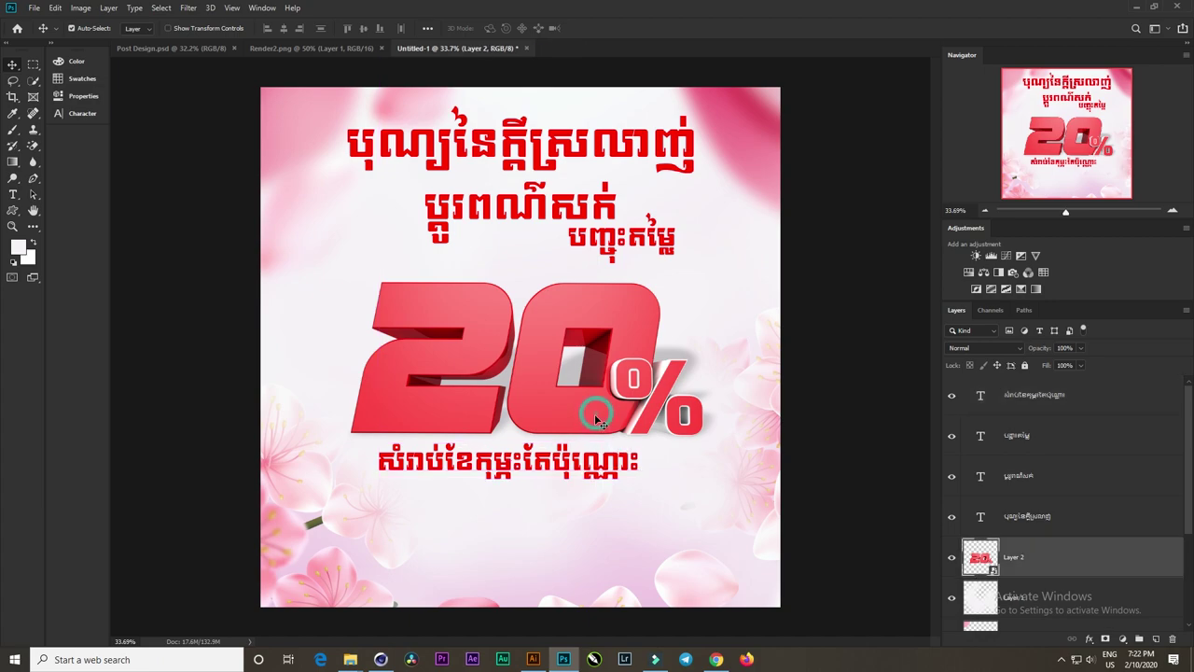
click(576, 476)
click(190, 53)
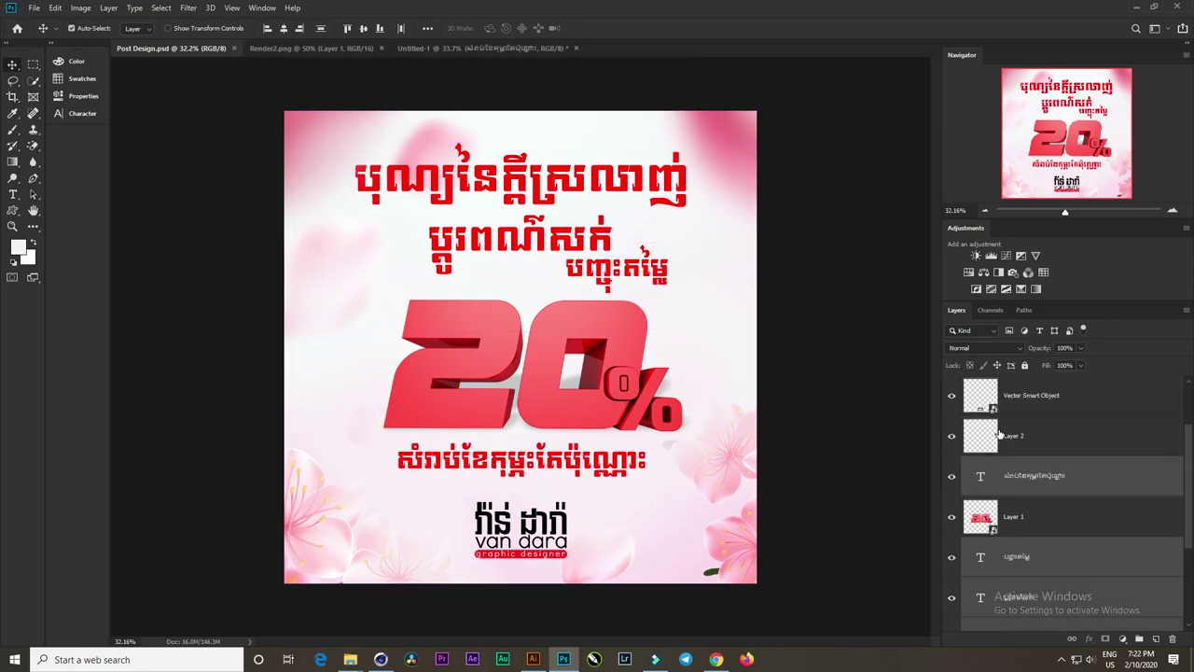
Step: Duplicate the lower vector smart object layer and lock all layers in Post Design
click(1032, 476)
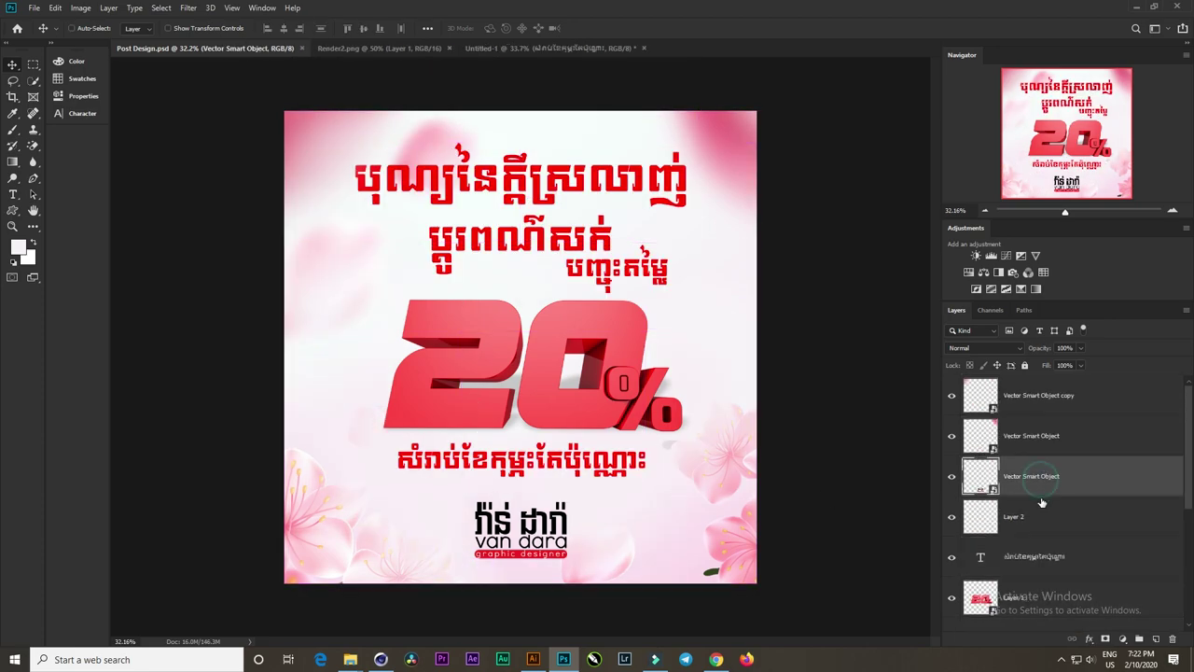
key(ctrl+shift+bracketright)
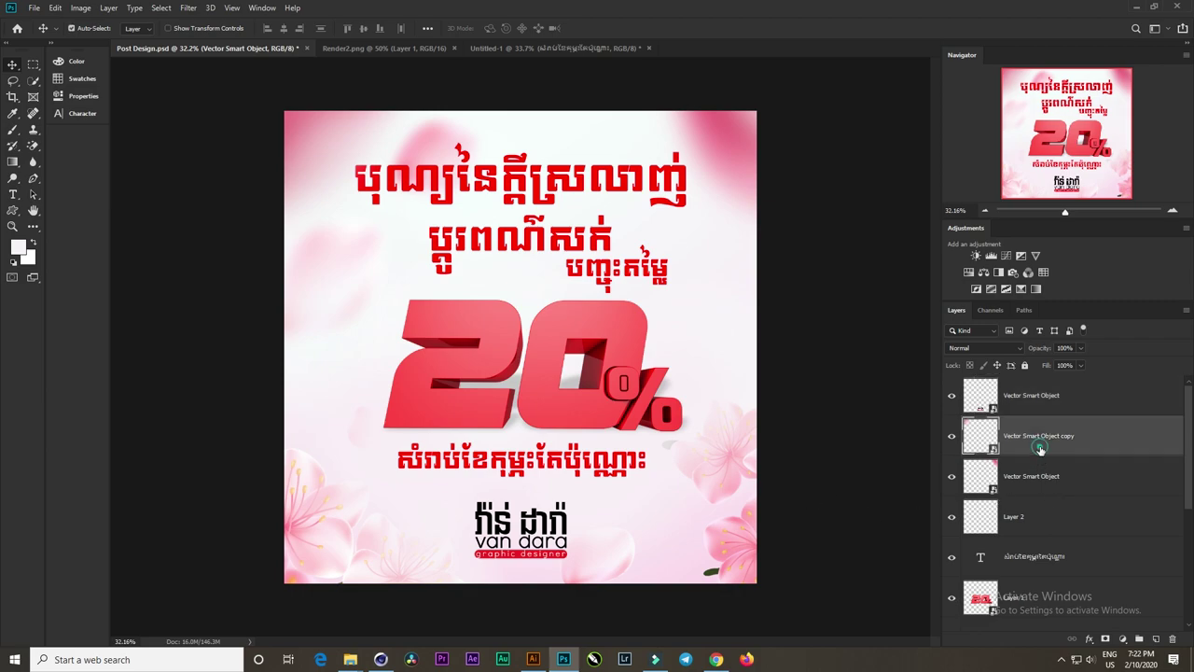
scroll(1035, 467, down, 3)
scroll(1035, 504, down, 2)
shift+click(1070, 577)
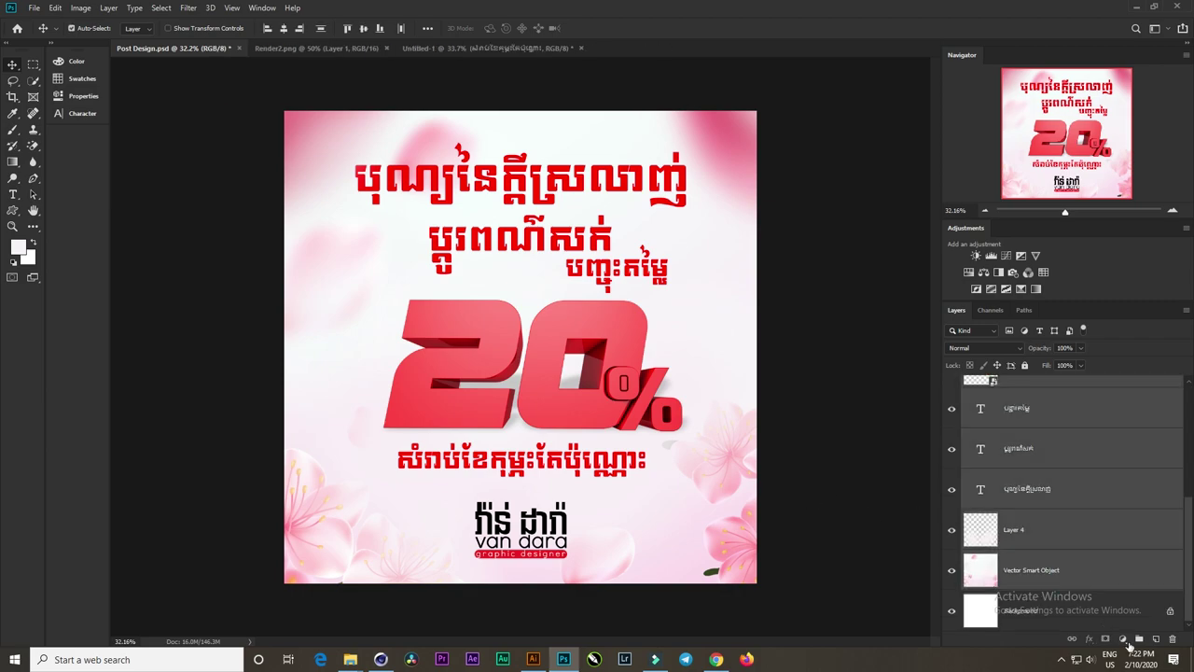
click(1025, 365)
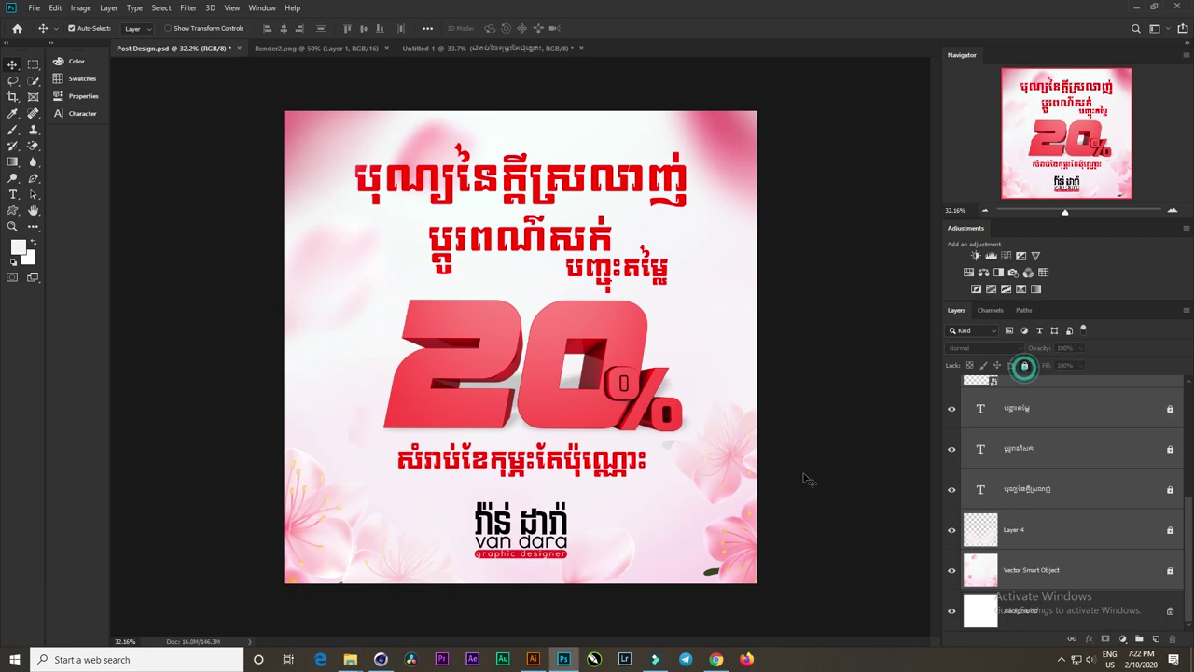
Step: Bring the van dara logo into Untitled-1, centre it horizontally, and nudge it down
mouse_move(504, 524)
mouse_down()
mouse_move(452, 425)
mouse_move(411, 38)
mouse_move(426, 48)
mouse_move(531, 540)
mouse_up()
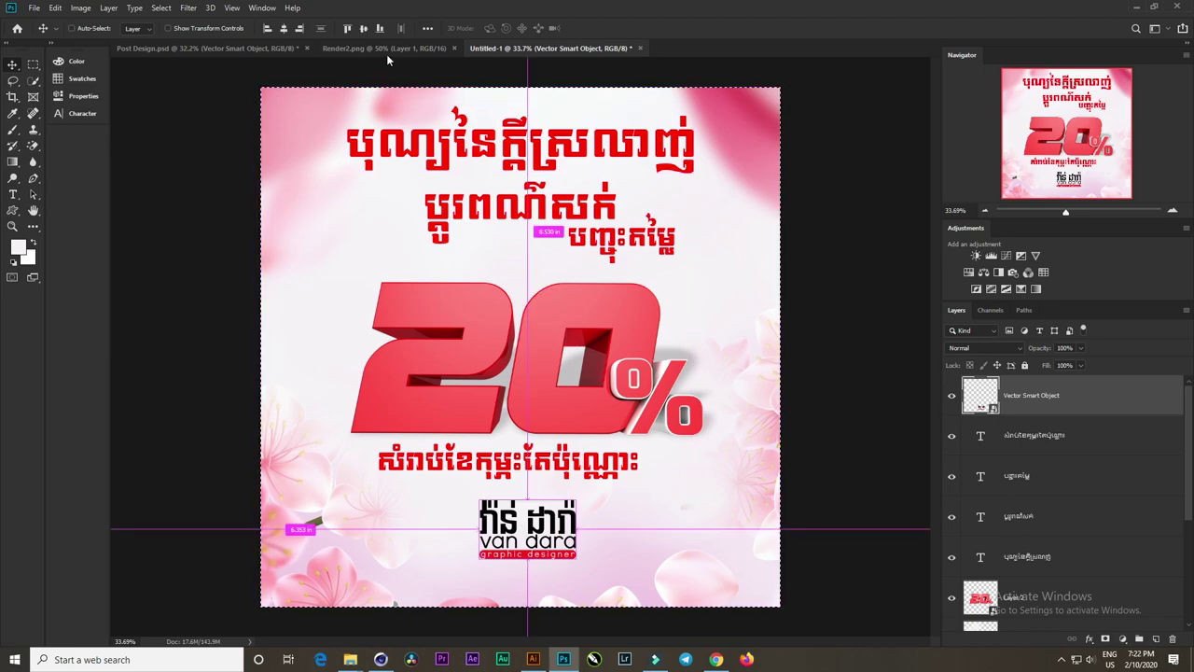
key(ctrl+a)
click(284, 29)
key(ctrl+d)
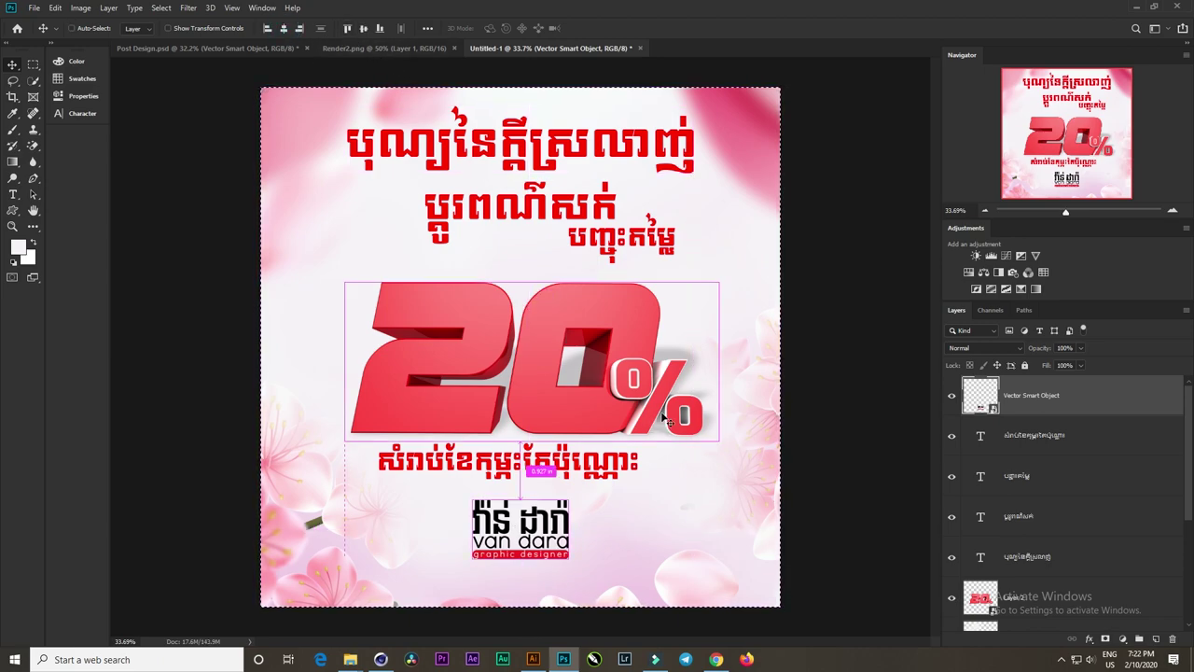
key(Down)
key(Down)
key(Down)
key(Down)
key(Down)
key(Down)
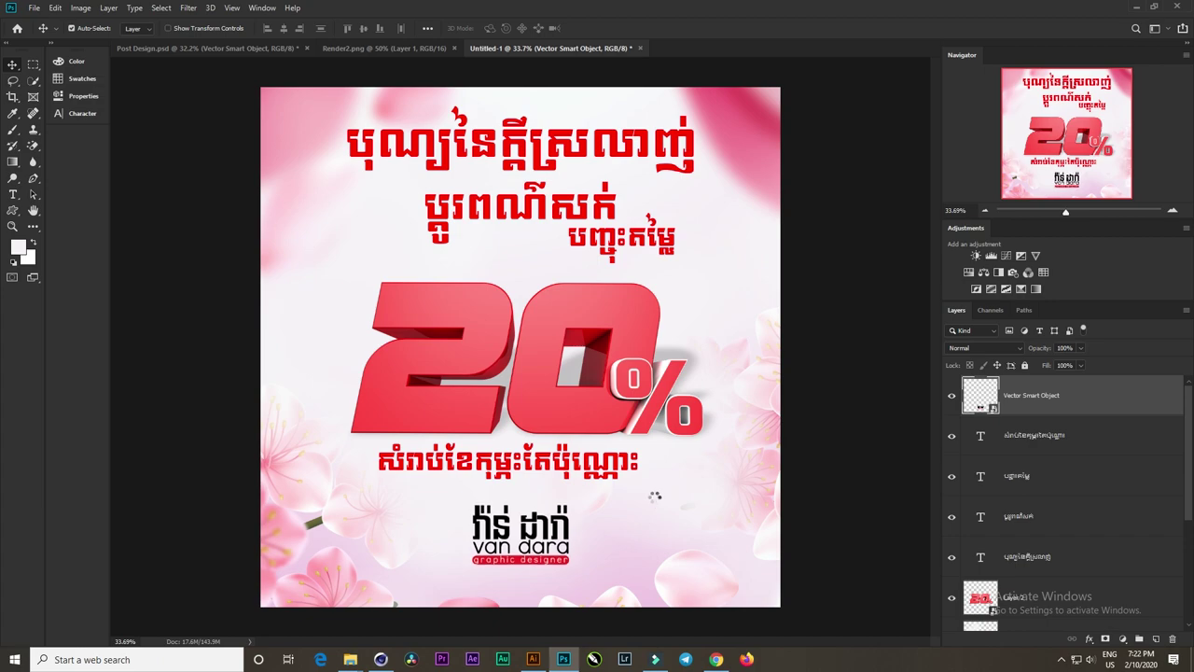
key(Down)
key(Down)
key(Down)
key(Down)
key(Down)
key(Down)
Step: Scale the sw-01 blossom layer from its centre to about 182%, then fit the canvas on screen
scroll(1075, 530, down, 5)
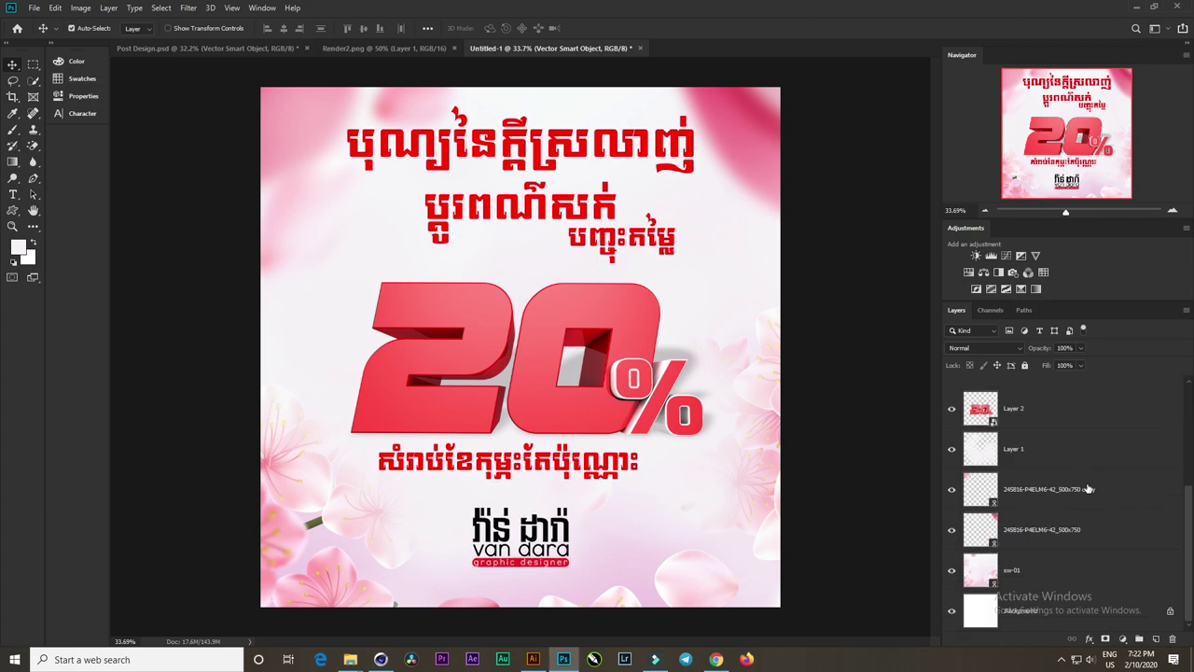
click(1034, 573)
scroll(643, 476, down, 2)
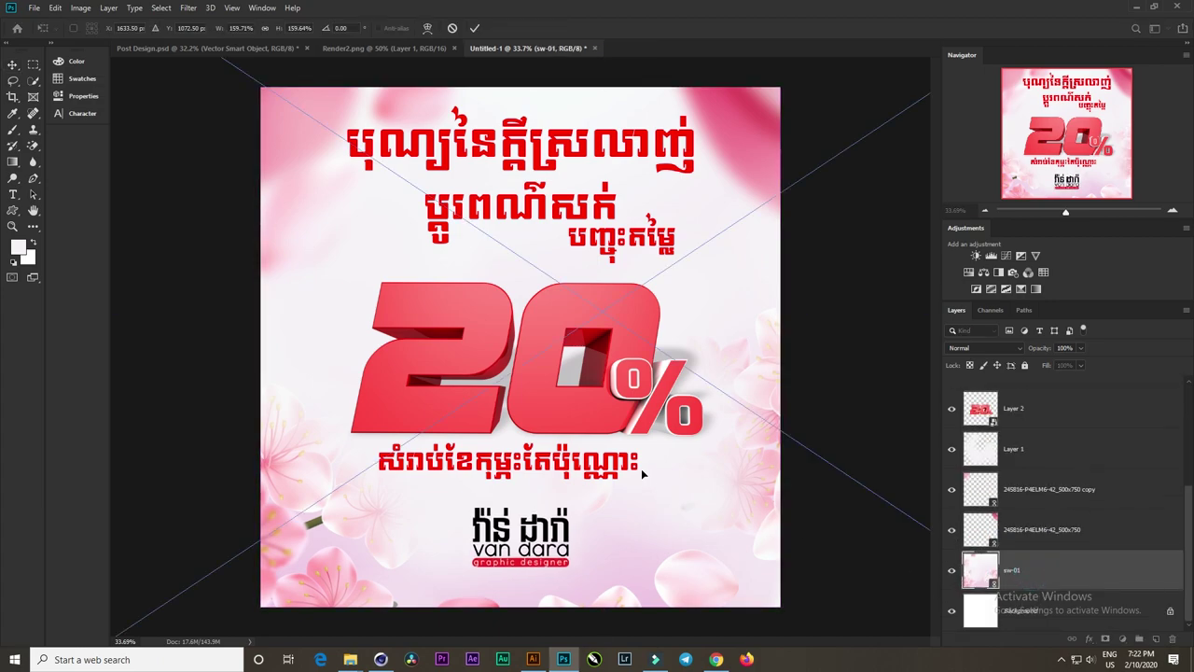
key(ctrl+t)
scroll(604, 384, down, 2)
drag(778, 481, 803, 517)
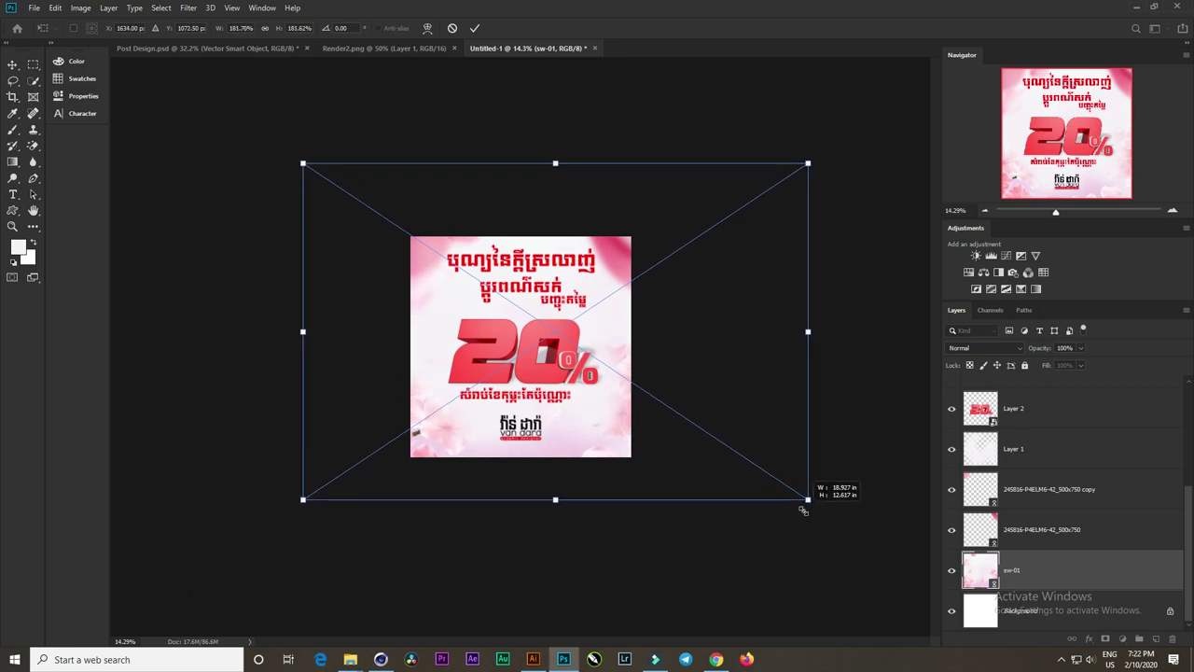
key(Return)
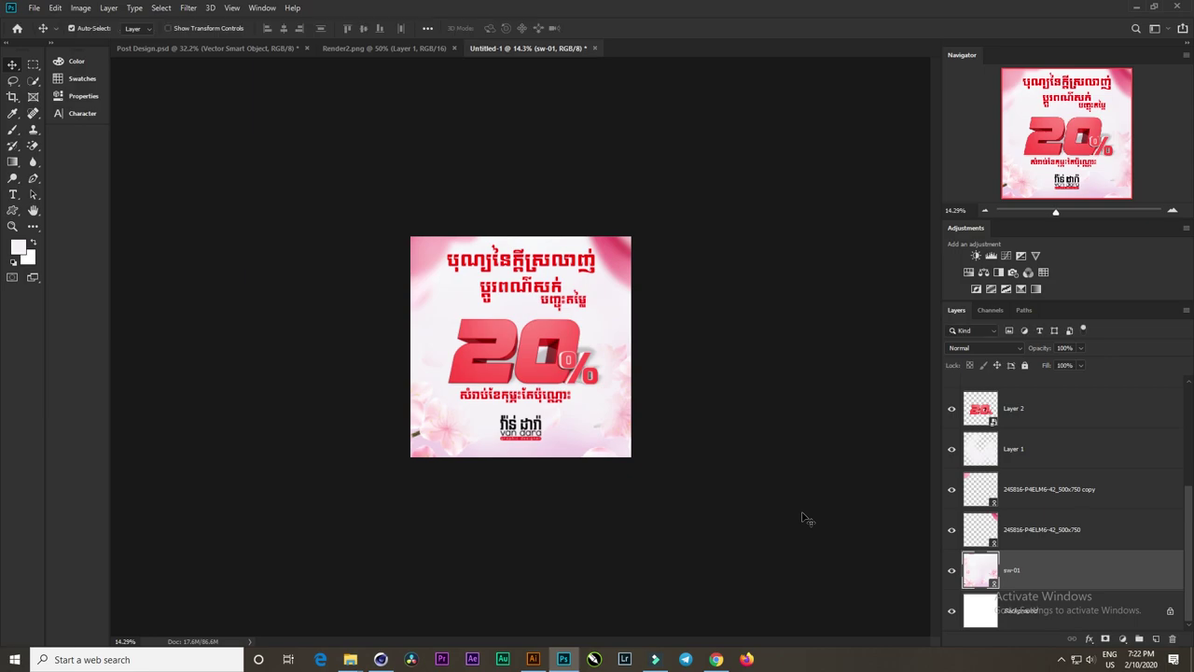
key(ctrl+0)
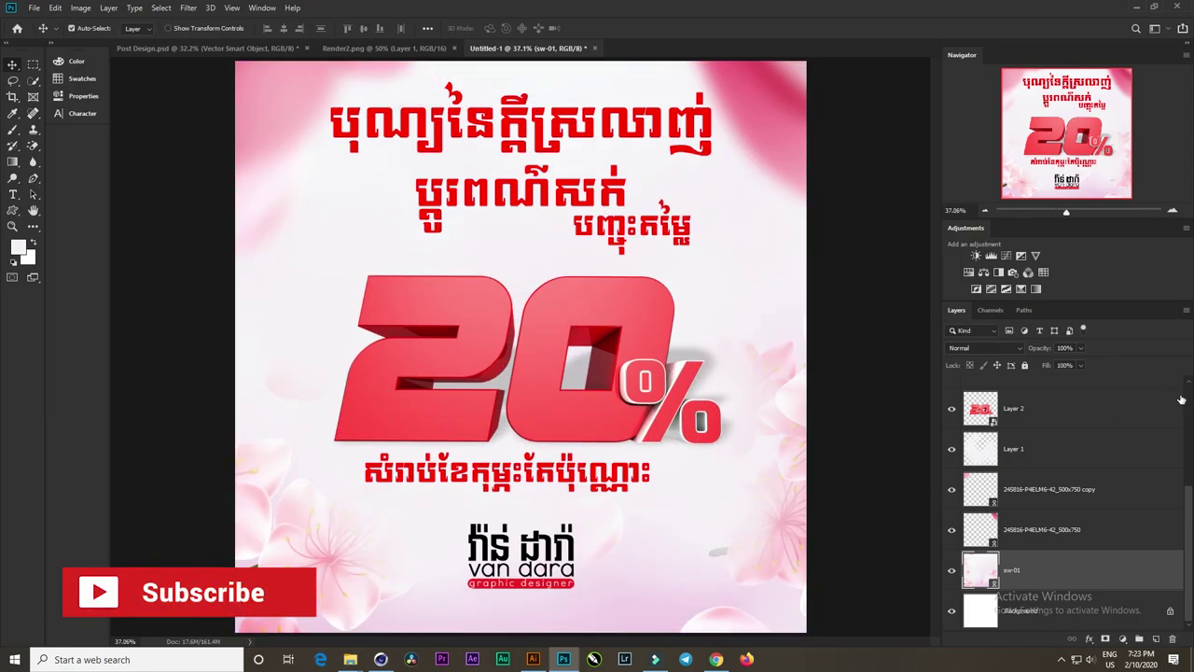
Step: Add a Curves 1 adjustment above the top Vector Smart Object with an S-shaped contrast curve
click(1006, 255)
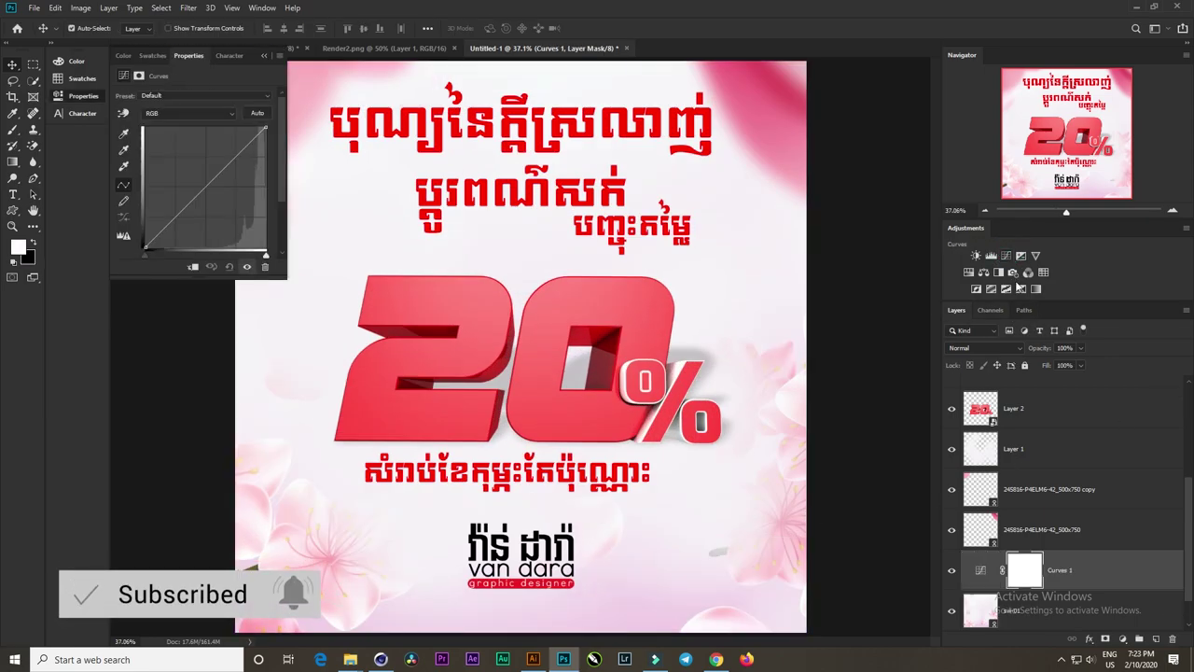
key(ctrl+z)
click(1056, 410)
scroll(1057, 401, up, 3)
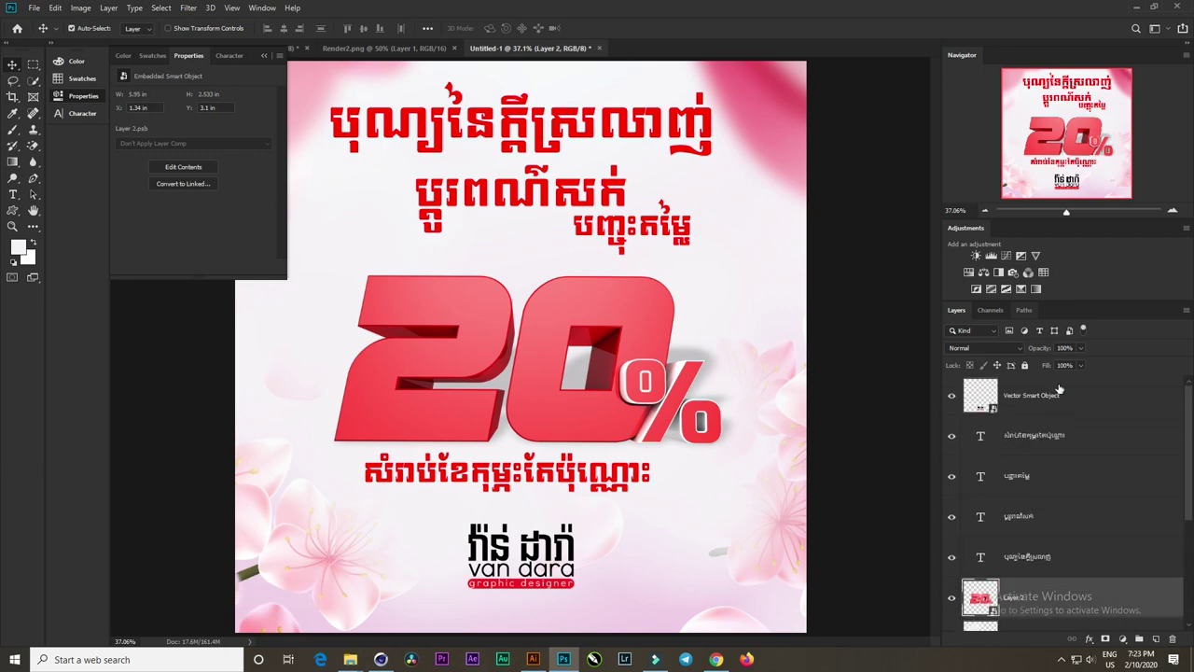
click(1038, 403)
click(1006, 254)
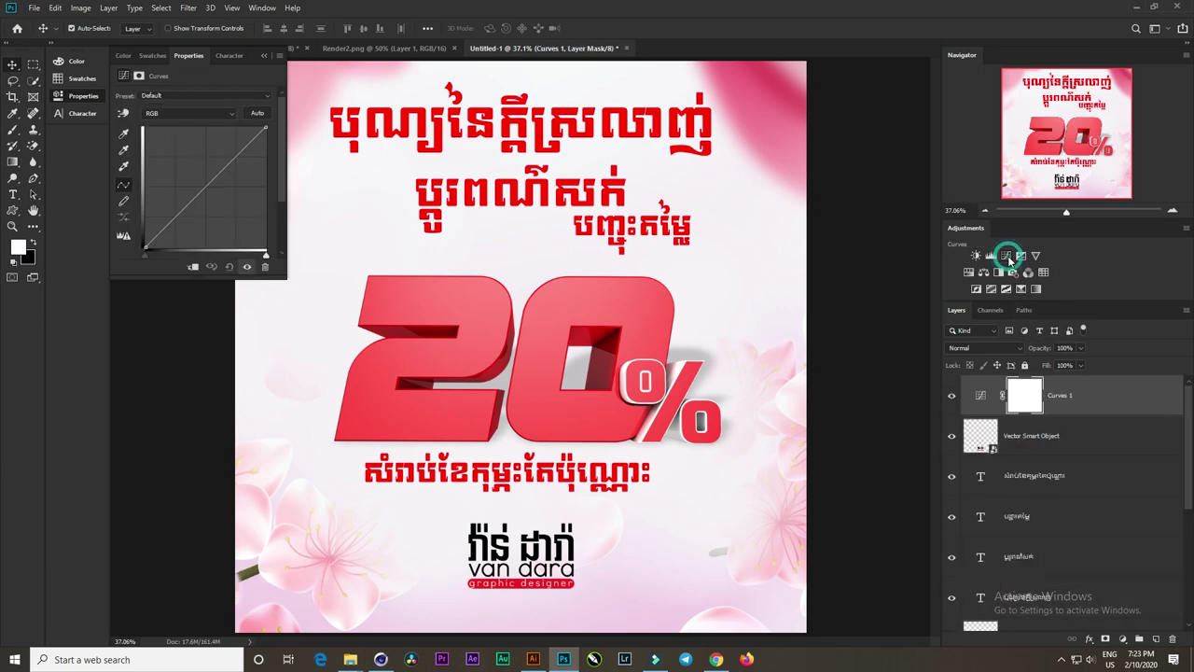
click(236, 144)
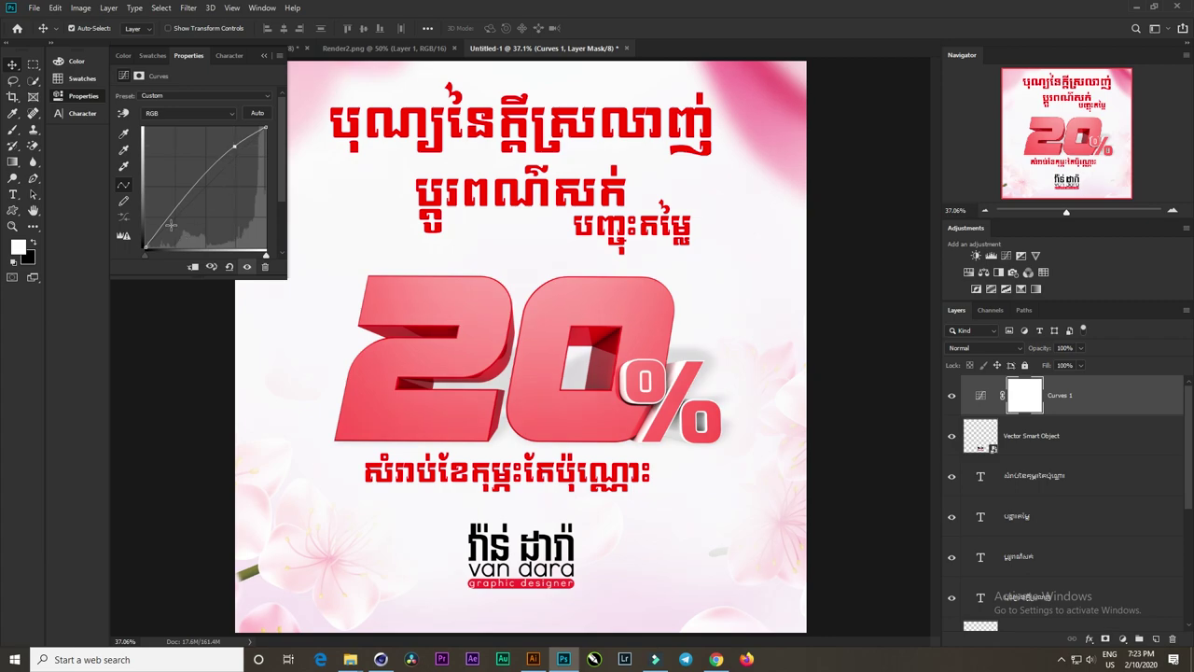
drag(171, 225, 172, 236)
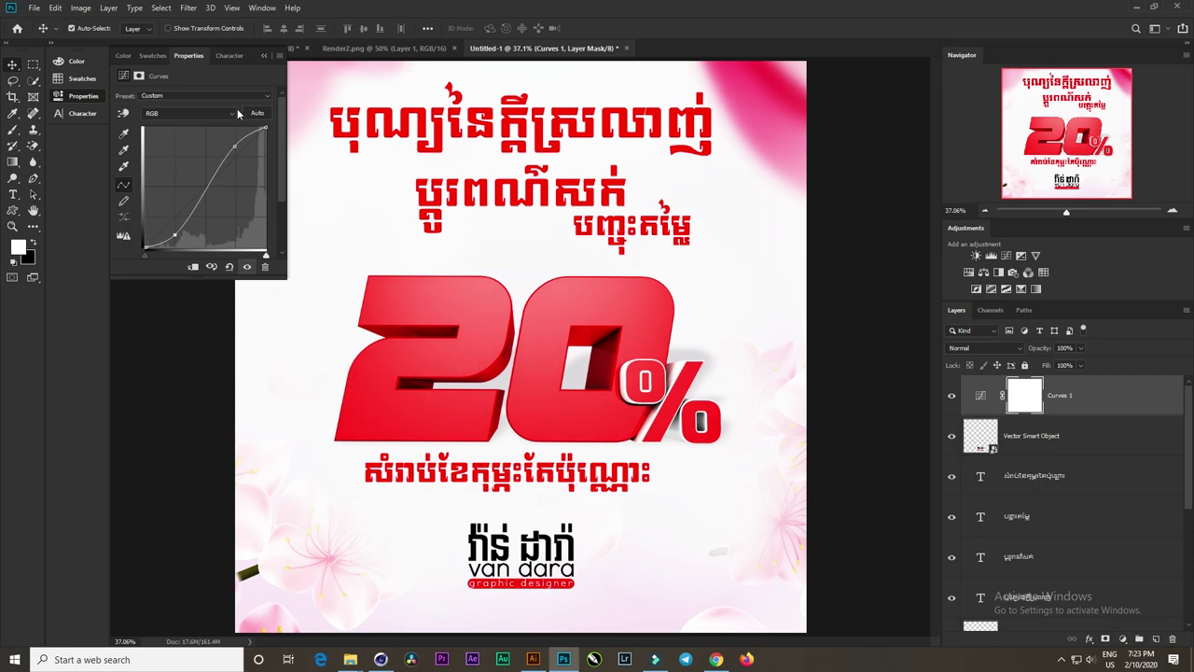
click(264, 56)
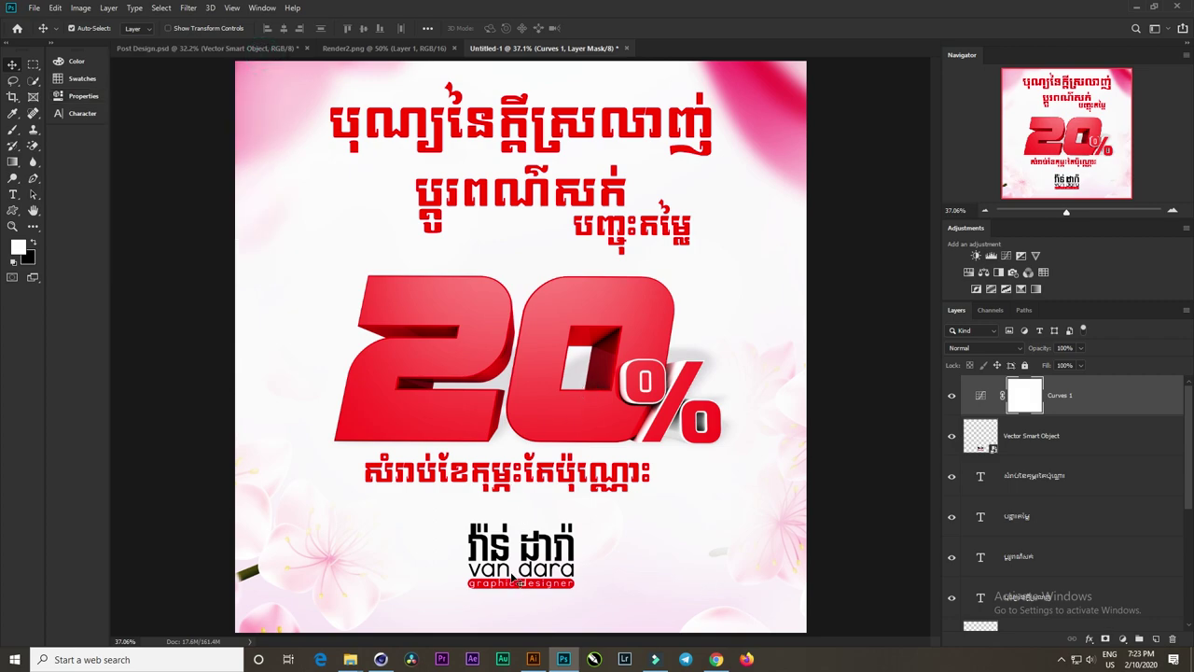
scroll(511, 577, down, 1)
scroll(515, 580, up, 1)
Step: Save the design as Post.psd on the Data (D:) drive
key(ctrl+s)
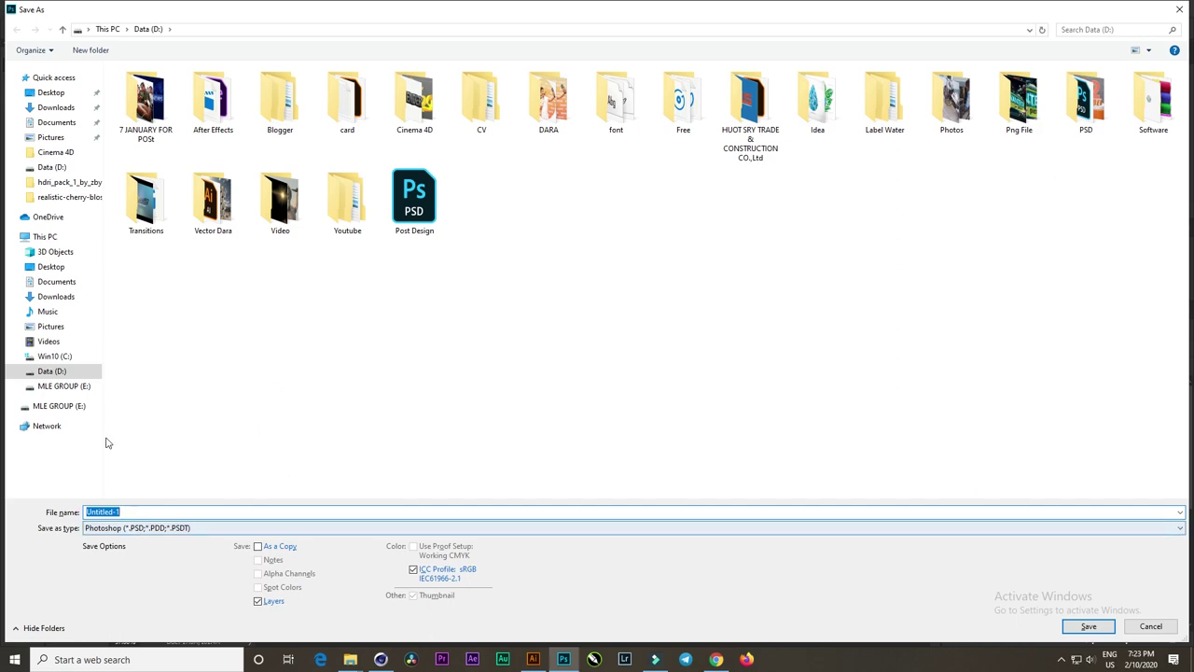
click(53, 372)
click(182, 512)
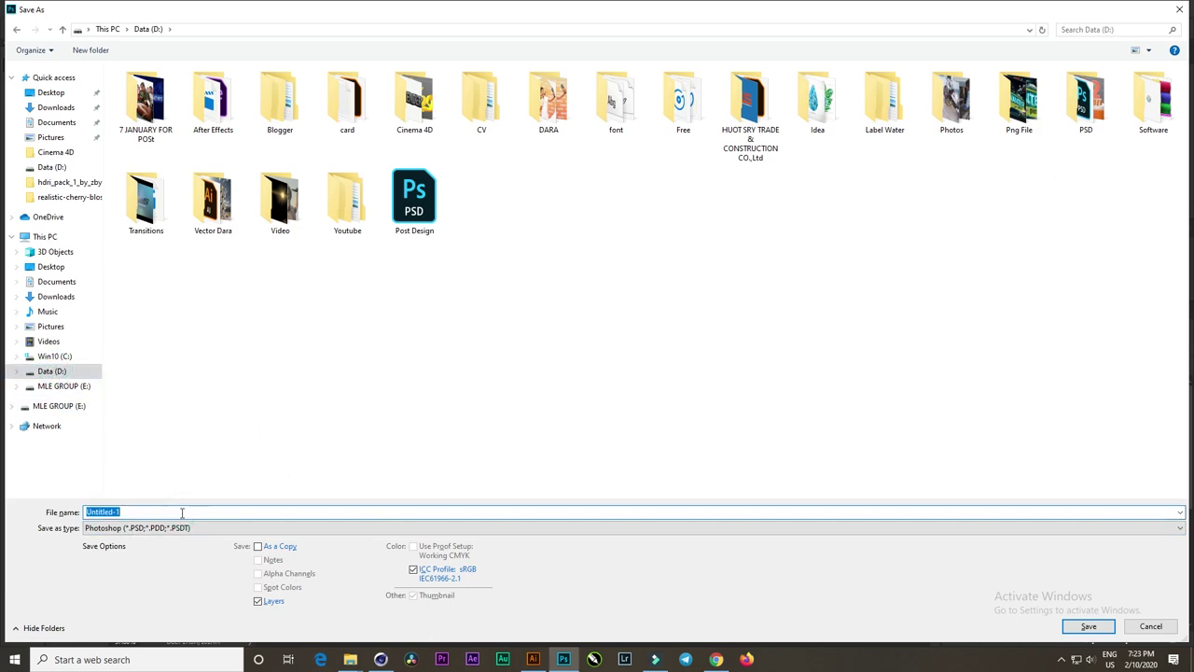
text(Pos)
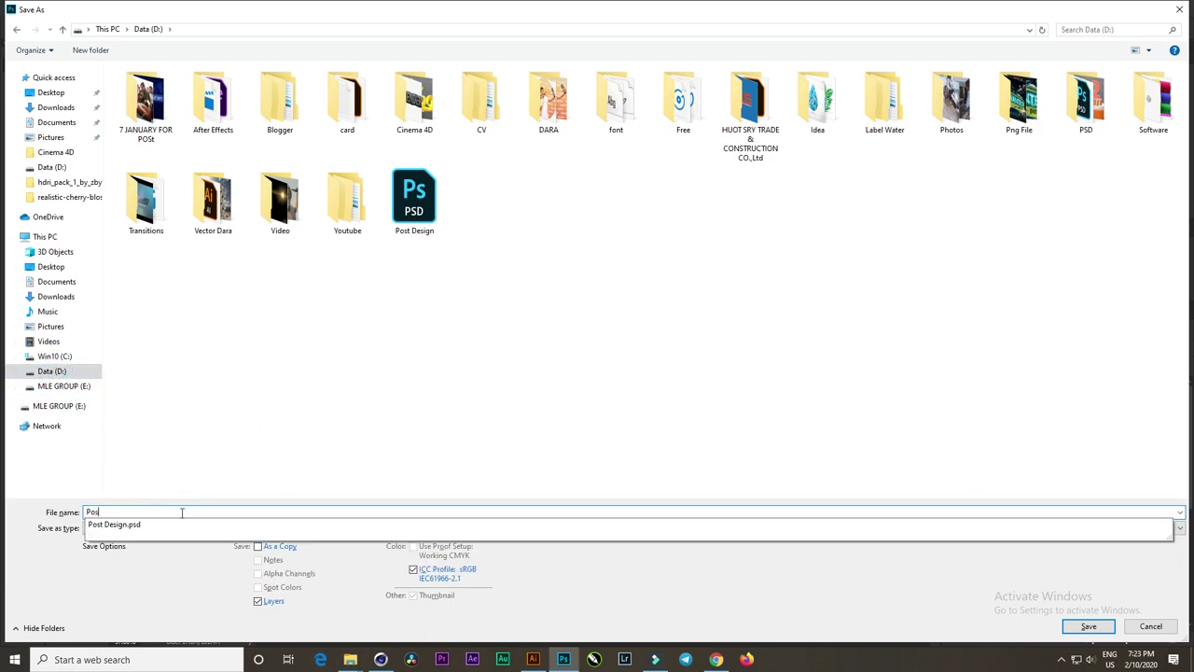
text(t)
key(Return)
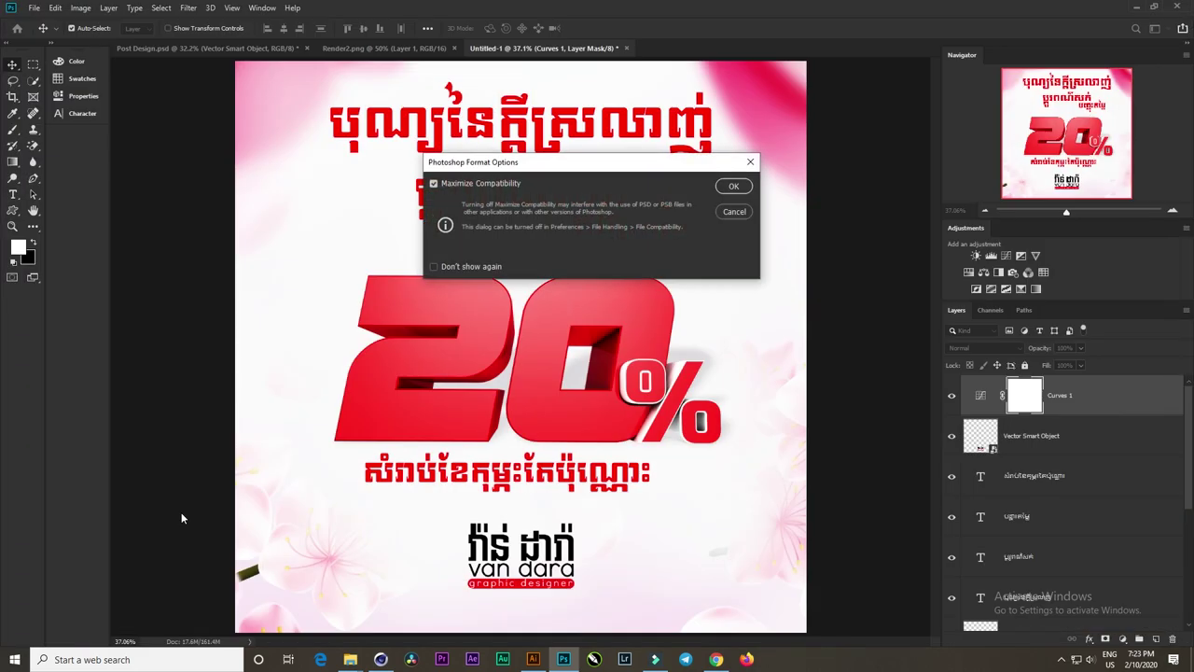
key(Return)
Step: Save a JPEG copy named Post at maximum quality 12
key(ctrl+shift+s)
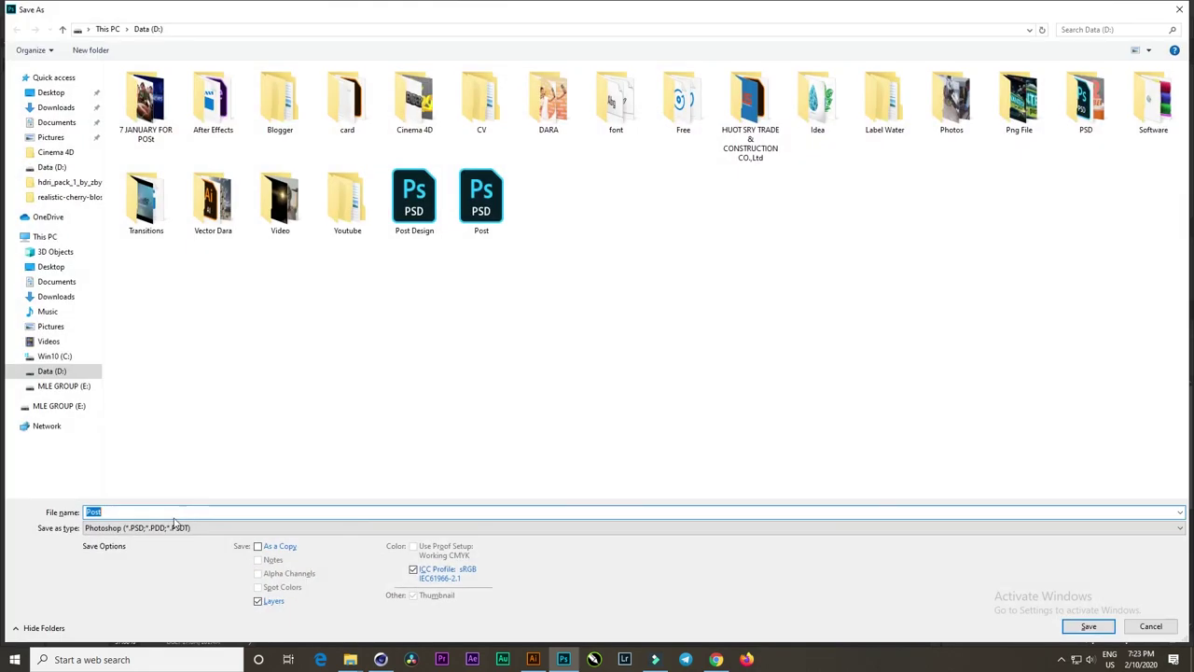
click(187, 528)
click(156, 413)
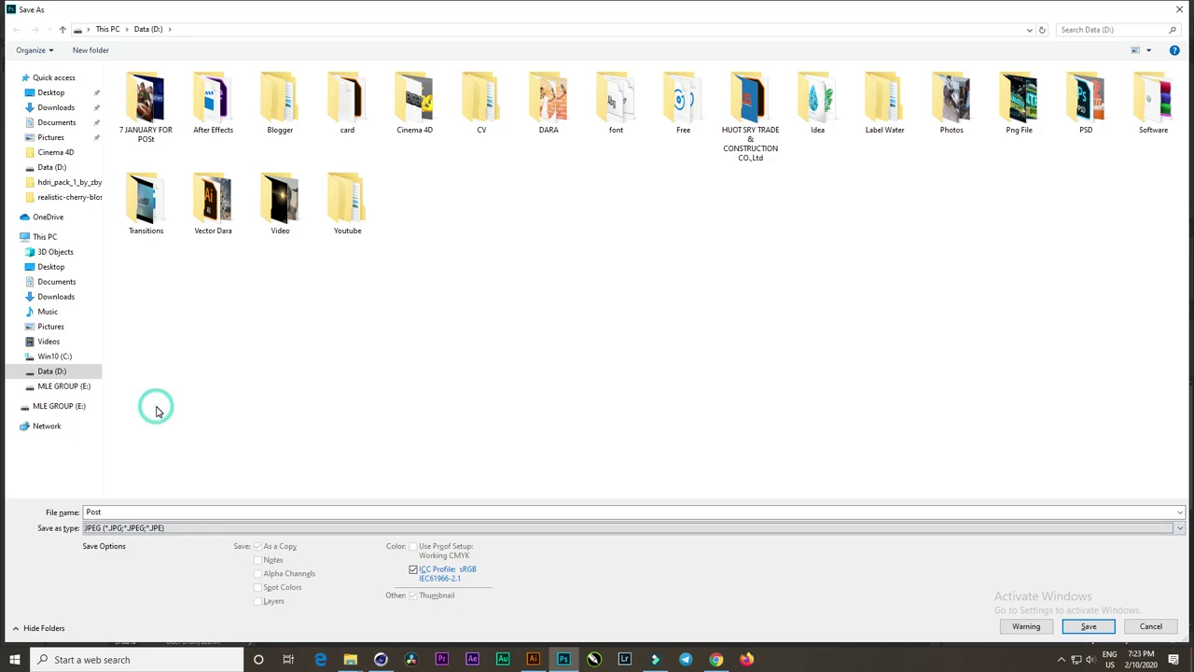
key(Return)
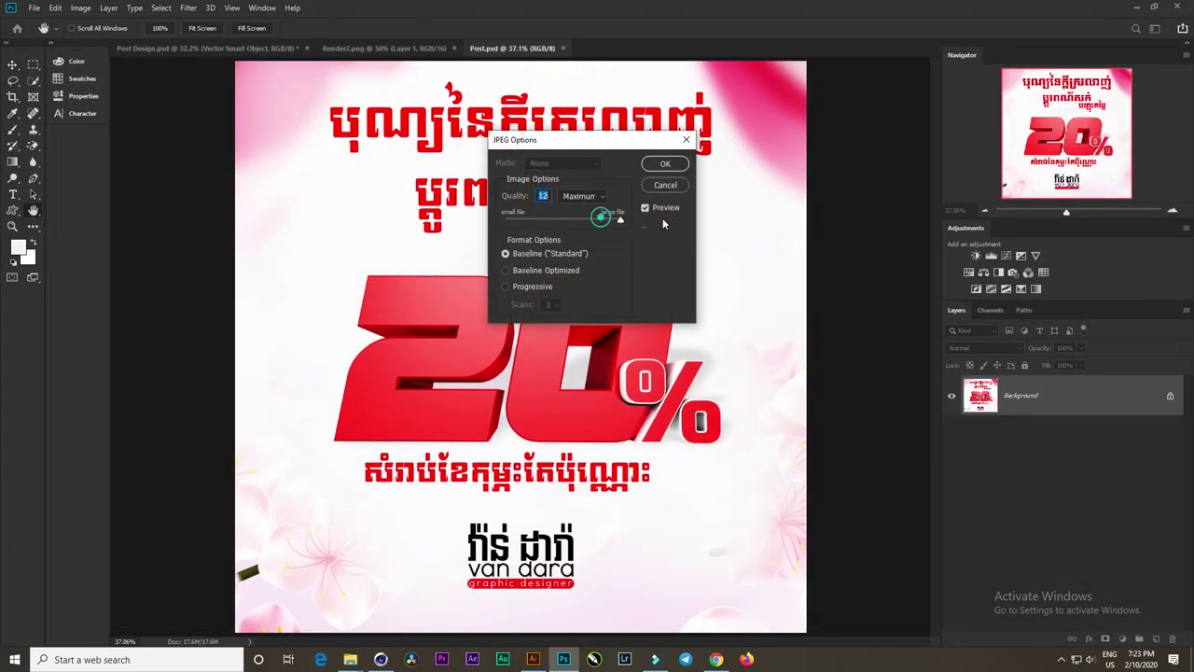
click(666, 165)
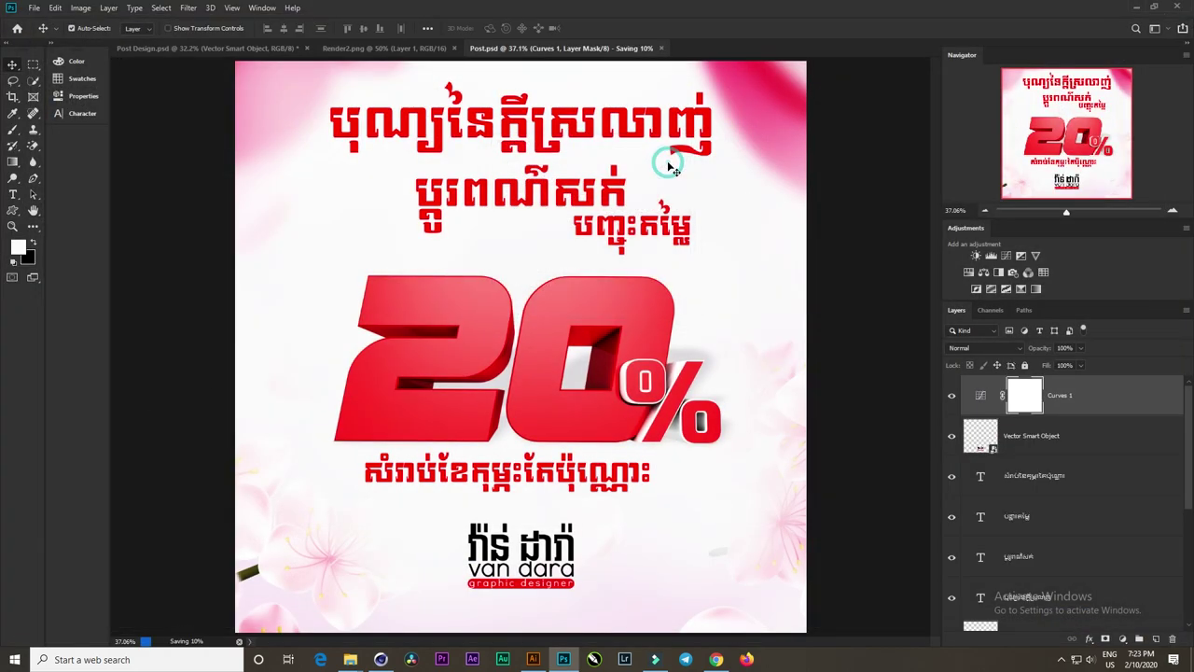